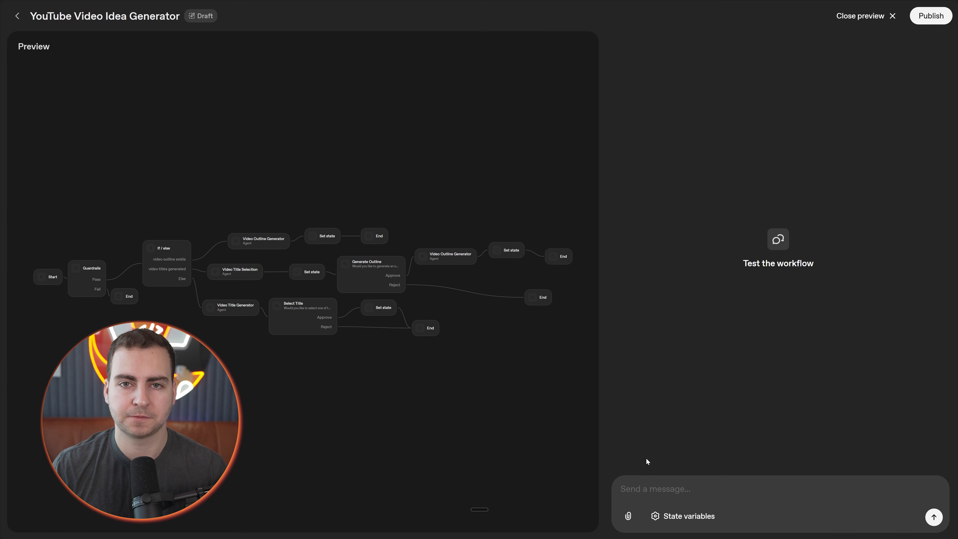
Send the test message "i want to generaet a youtube video for openais new ai agent builder" to the workflow.
text(i want to)
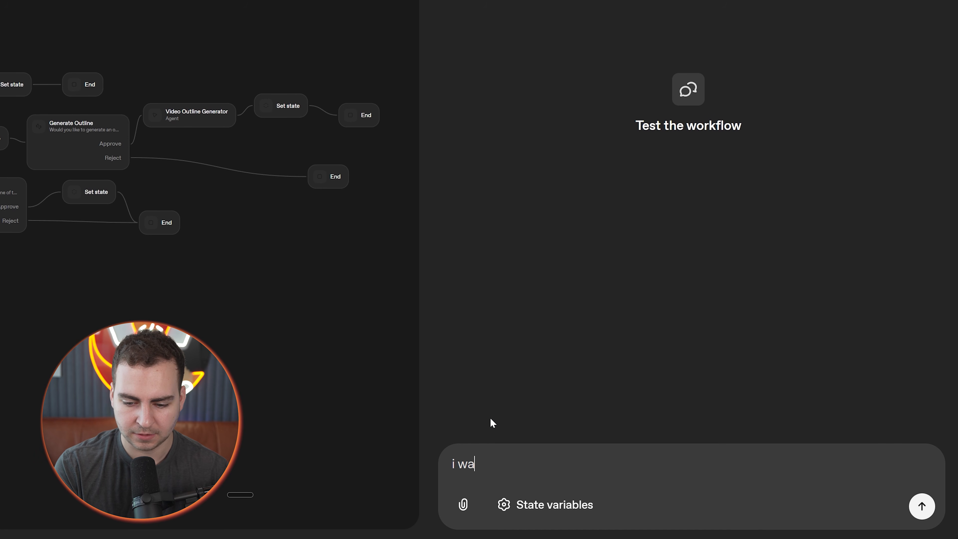
key(BackSpace)
text(to generaet a yo)
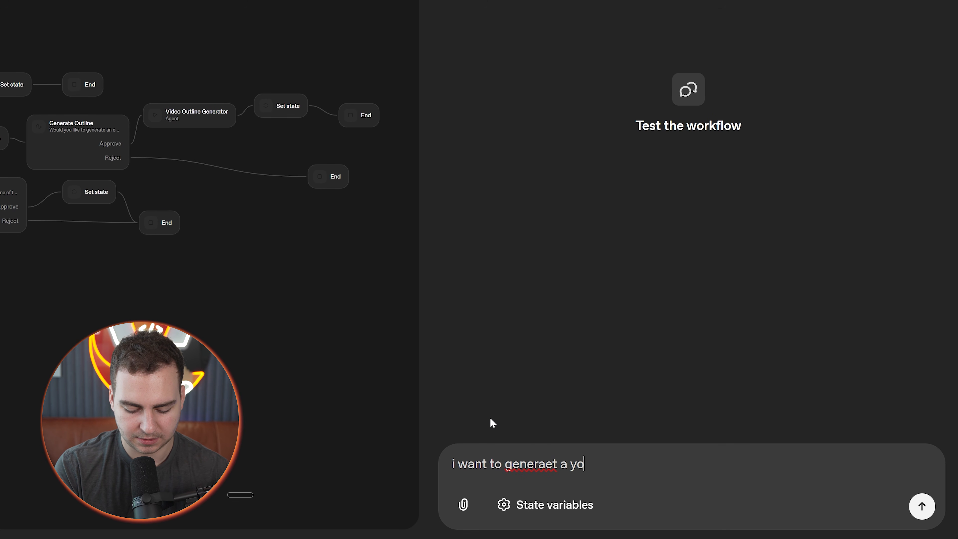
text(utube video for openai )
text(new ai agent builder)
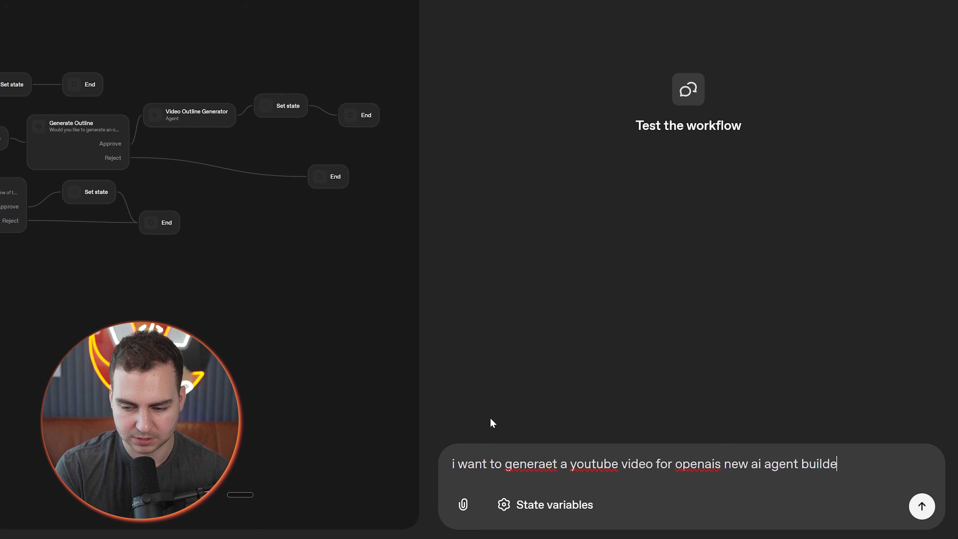
key(Return)
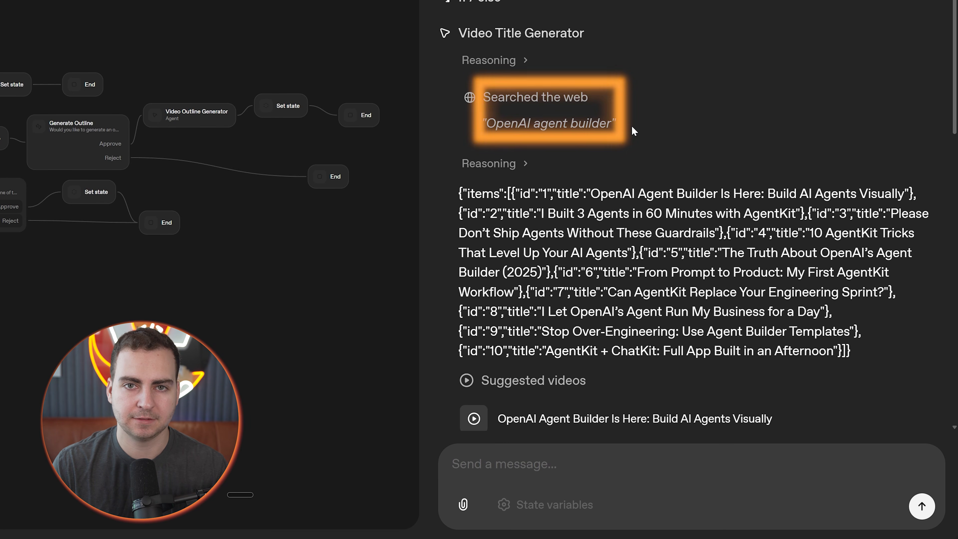
Examine the Video Title Generator's web search query, its JSON output and the list of suggested videos.
drag(630, 127, 484, 129)
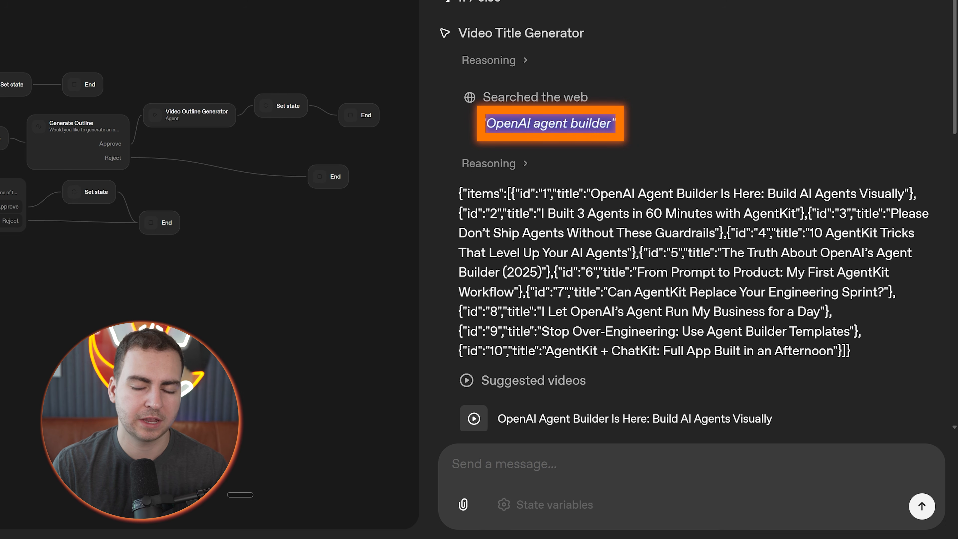
click(674, 167)
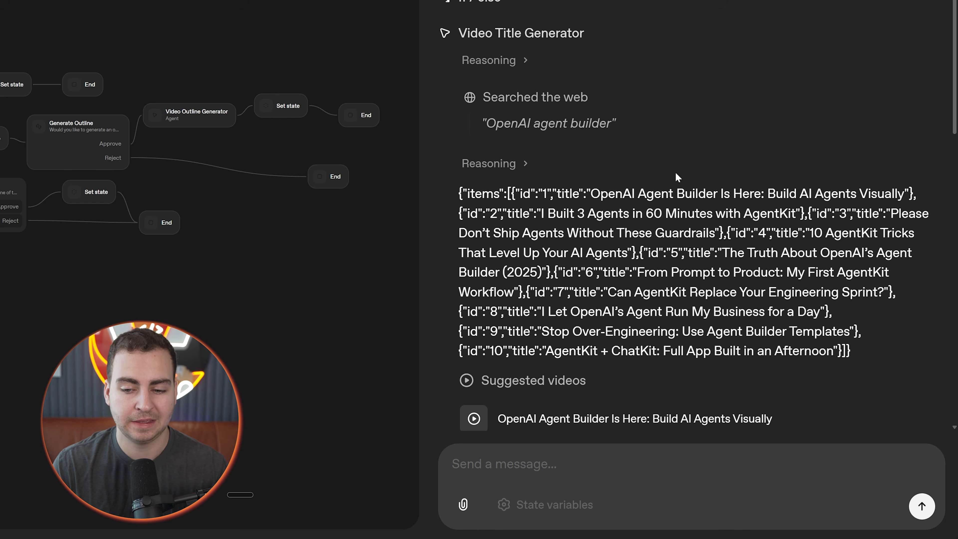
scroll(674, 174, down, 5)
drag(458, 41, 868, 206)
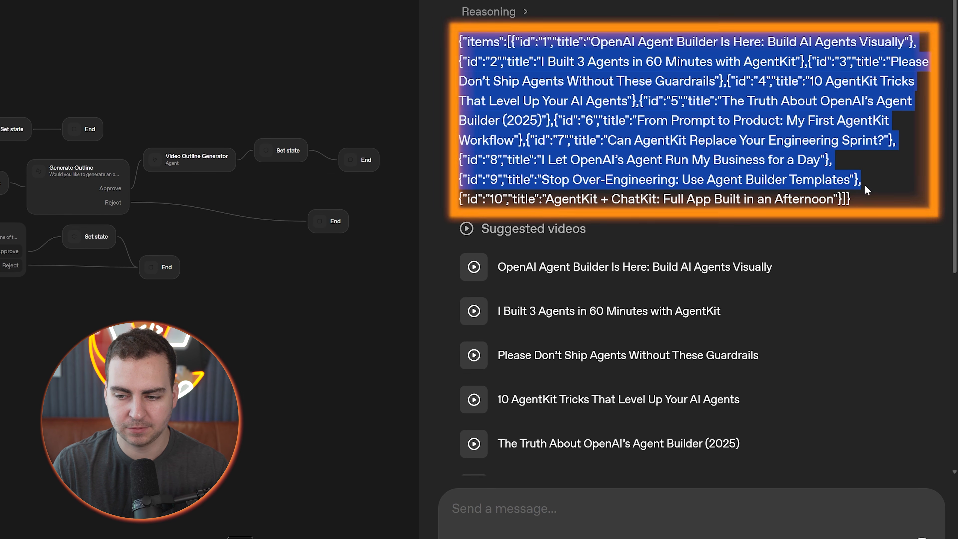
scroll(807, 228, down, 8)
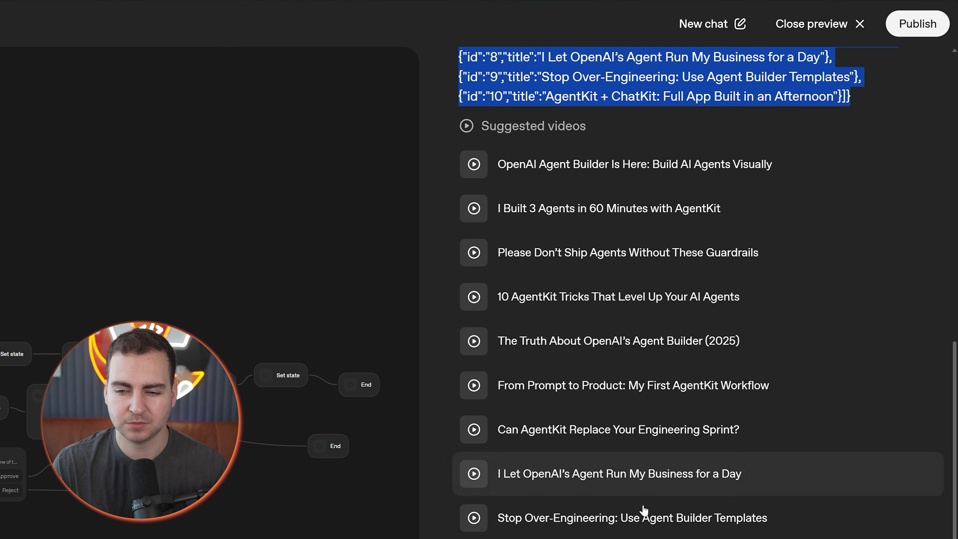
scroll(643, 392, down, 2)
scroll(644, 392, up, 2)
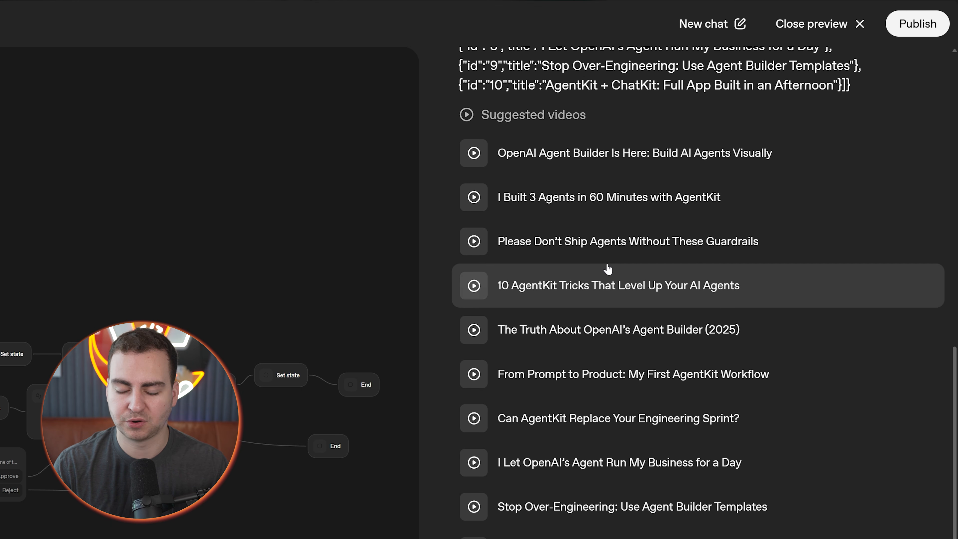
scroll(606, 266, down, 2)
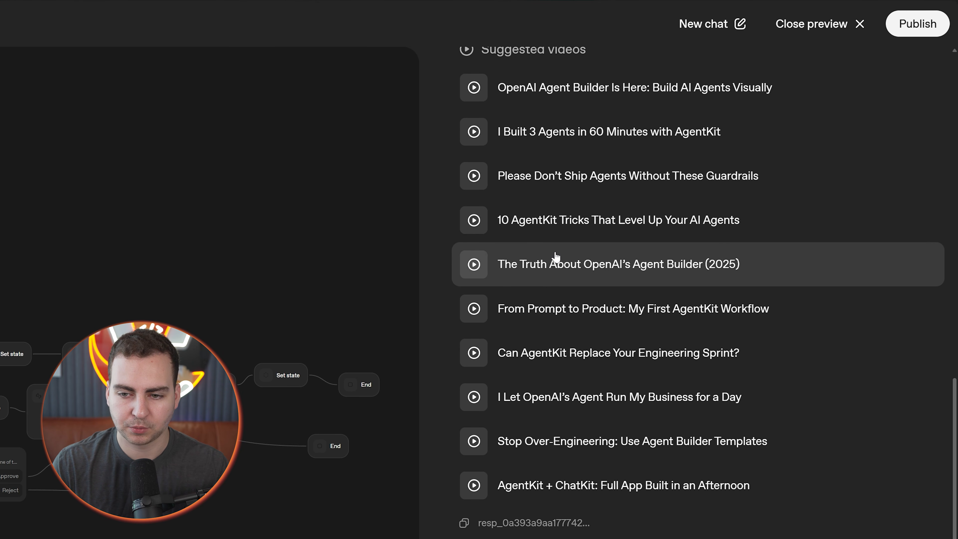
Copy the suggested title "I Built 3 Agents in 60 Minutes with AgentKit".
scroll(555, 257, up, 2)
drag(720, 197, 499, 197)
key(ctrl+c)
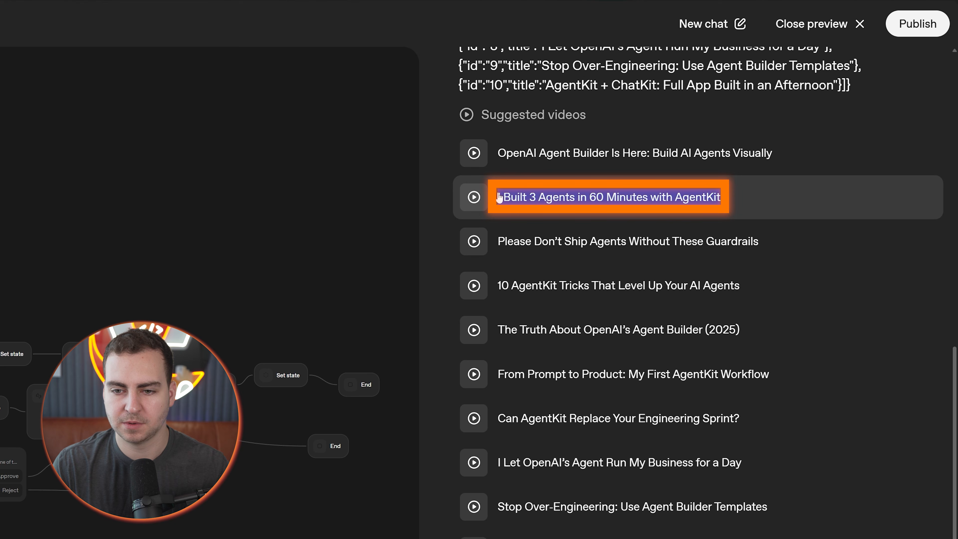
Read the Select Title prompt below the suggestions and approve it.
scroll(664, 301, down, 3)
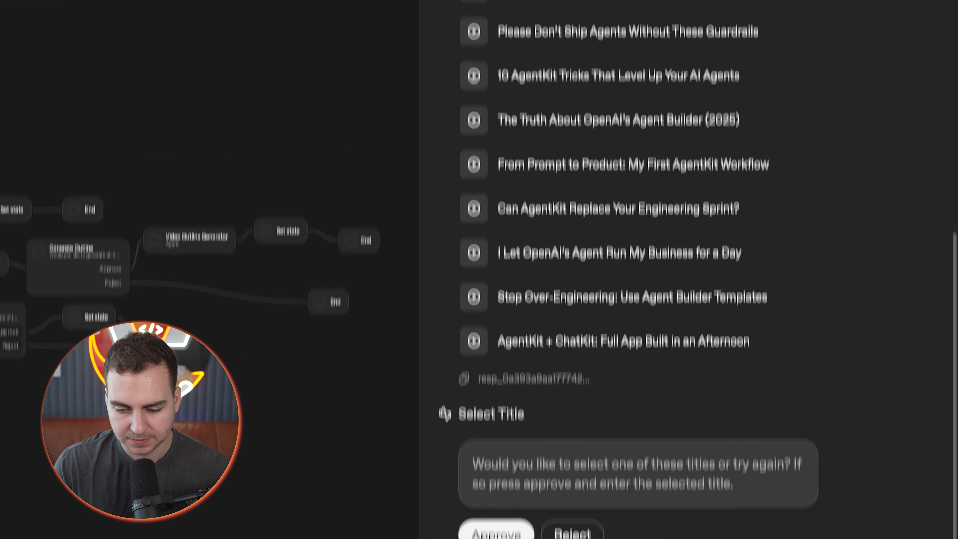
drag(460, 387, 764, 412)
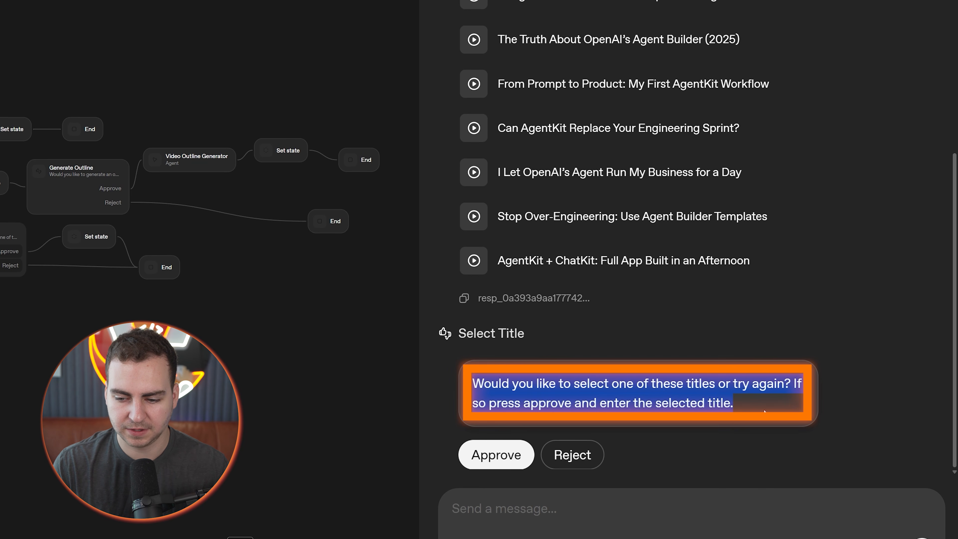
click(766, 406)
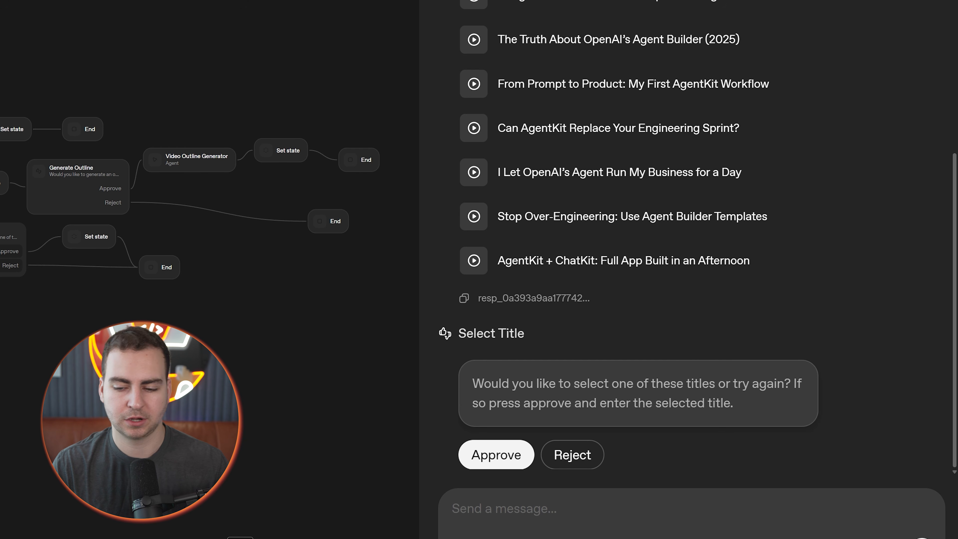
click(505, 454)
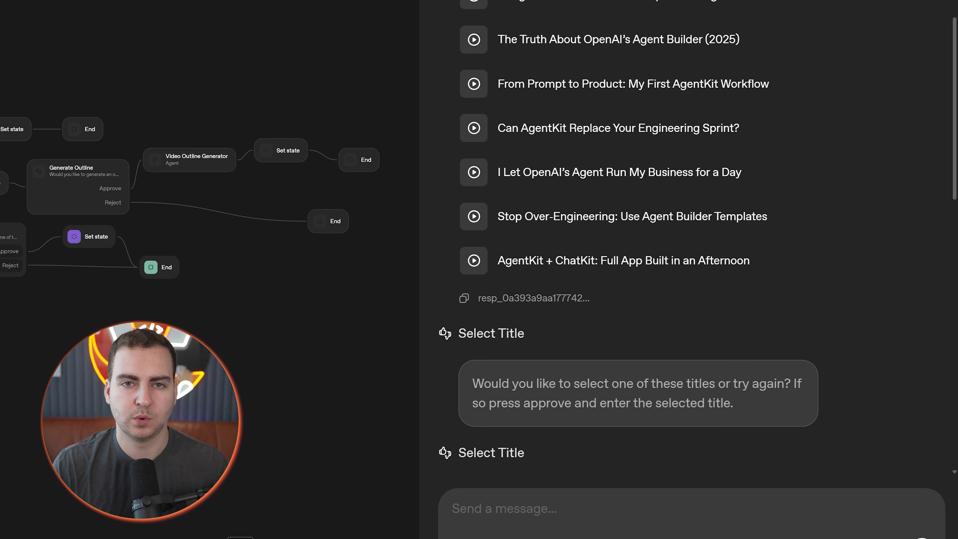
Send the copied title "I Built 3 Agents in 60 Minutes with AgentKit" as the next message and approve generating its outline.
scroll(506, 360, down, 15)
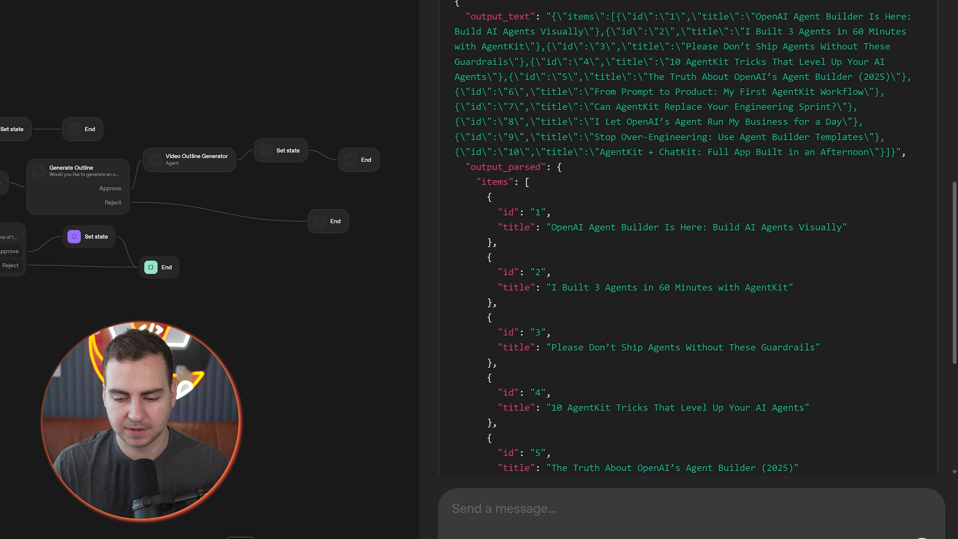
key(ctrl+v)
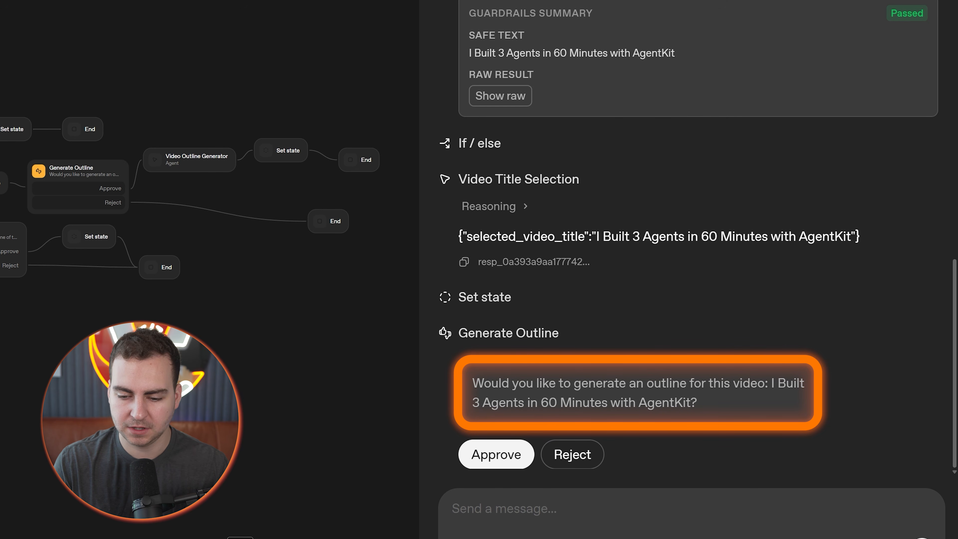
drag(479, 402, 693, 402)
click(760, 397)
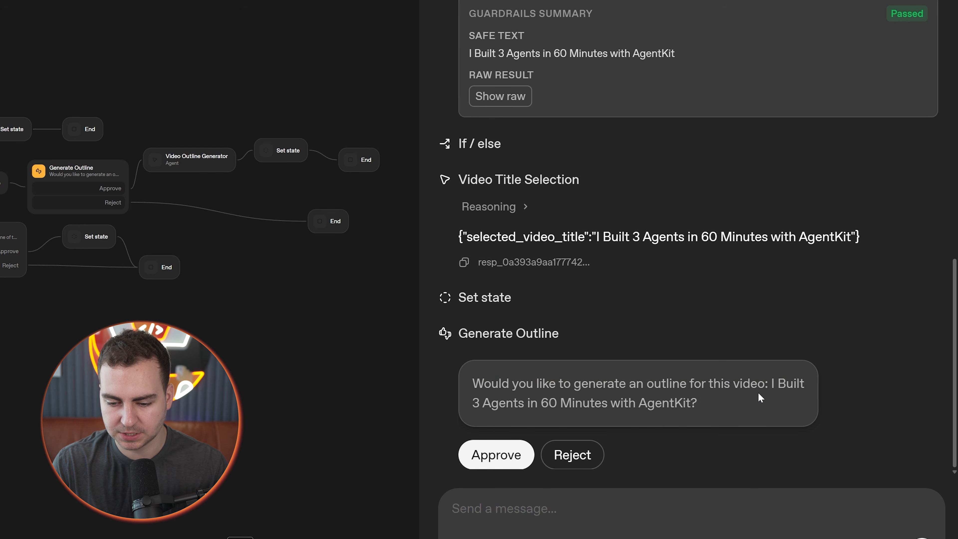
click(503, 457)
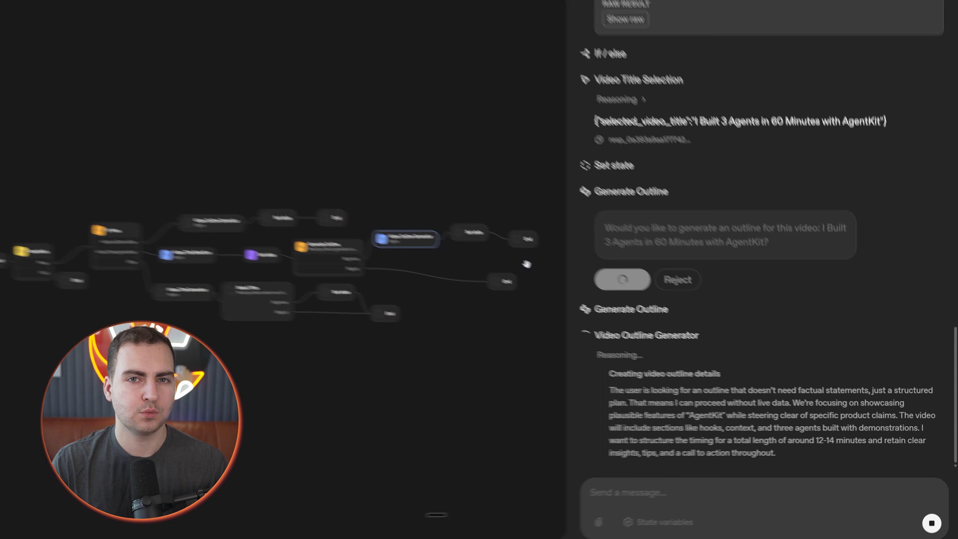
Follow the run on the workflow canvas and review the chat log from the suggested videos through the submitted title to the outline request.
scroll(338, 247, down, 1)
scroll(106, 228, up, 2)
drag(221, 100, 204, 69)
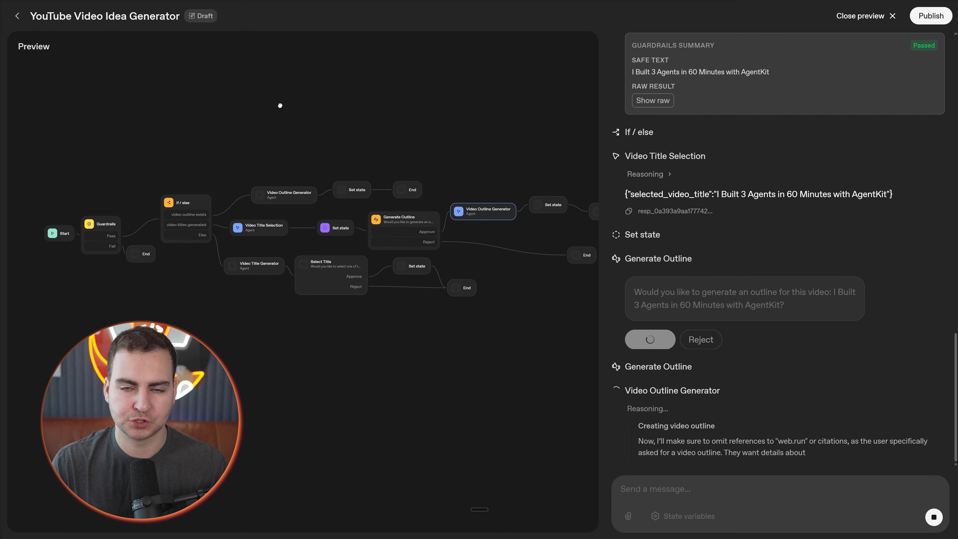
mouse_move(242, 139)
mouse_down()
mouse_move(218, 141)
mouse_move(227, 140)
mouse_up()
drag(447, 157, 451, 153)
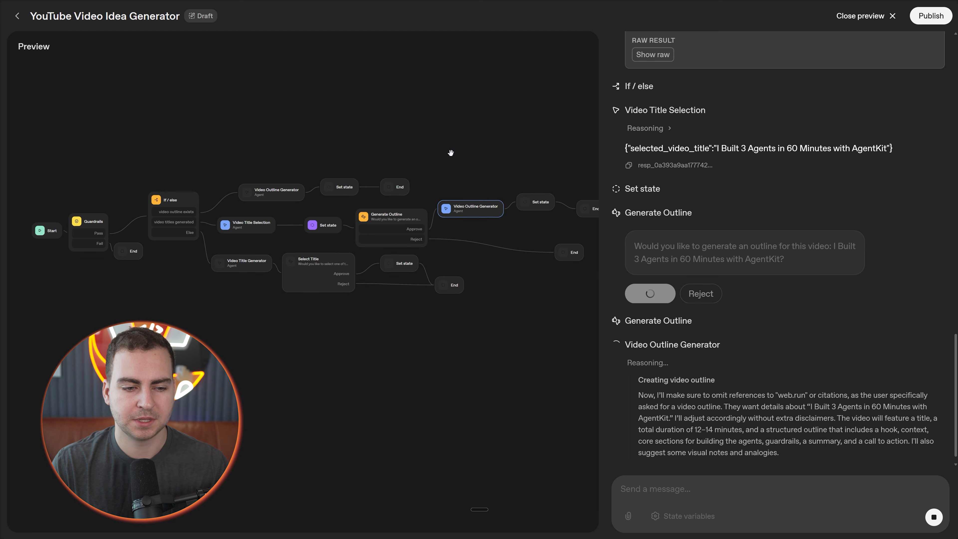
scroll(713, 211, up, 15)
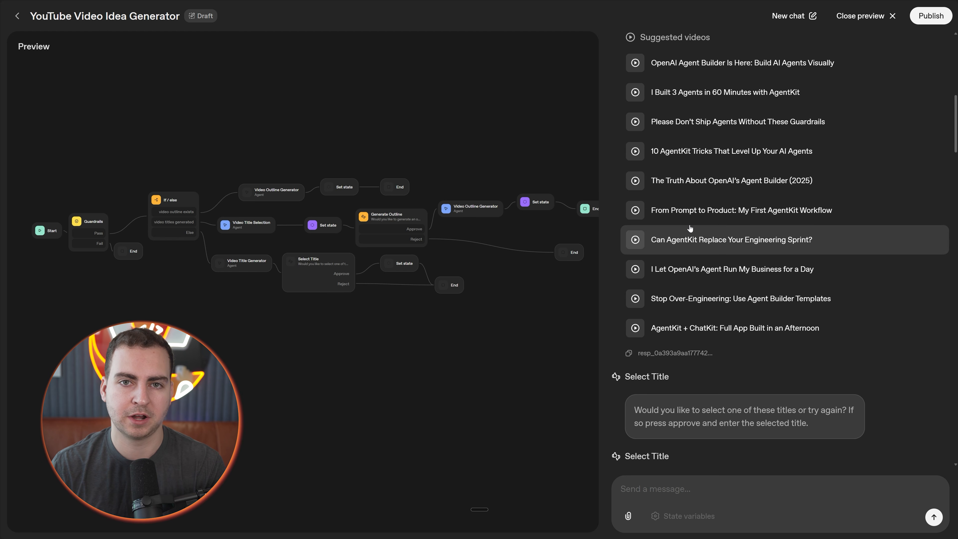
scroll(679, 260, down, 5)
scroll(682, 271, down, 2)
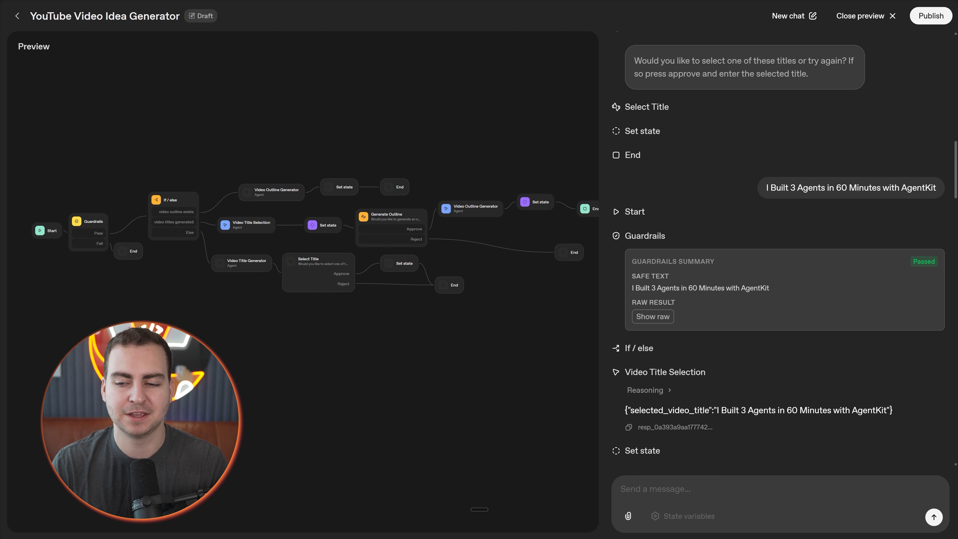
drag(766, 188, 921, 188)
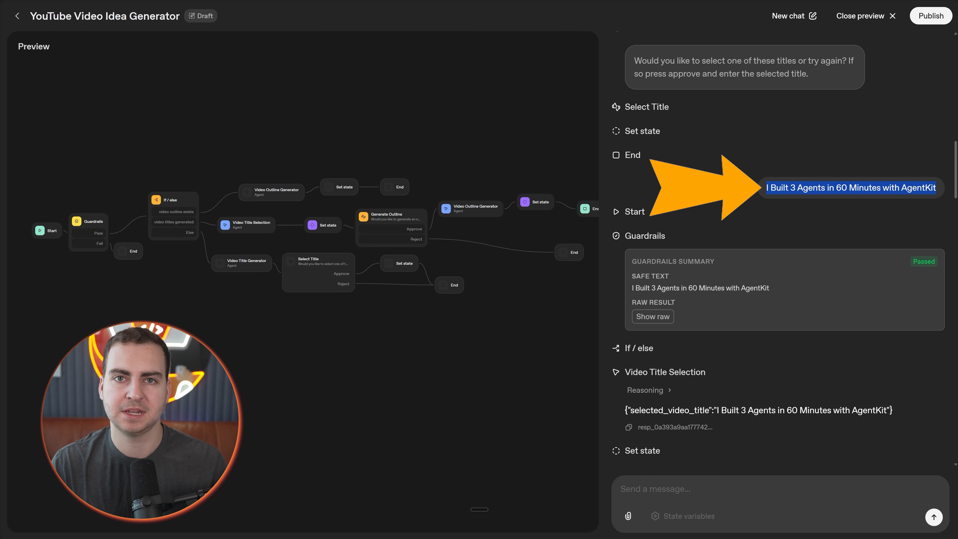
scroll(811, 222, down, 7)
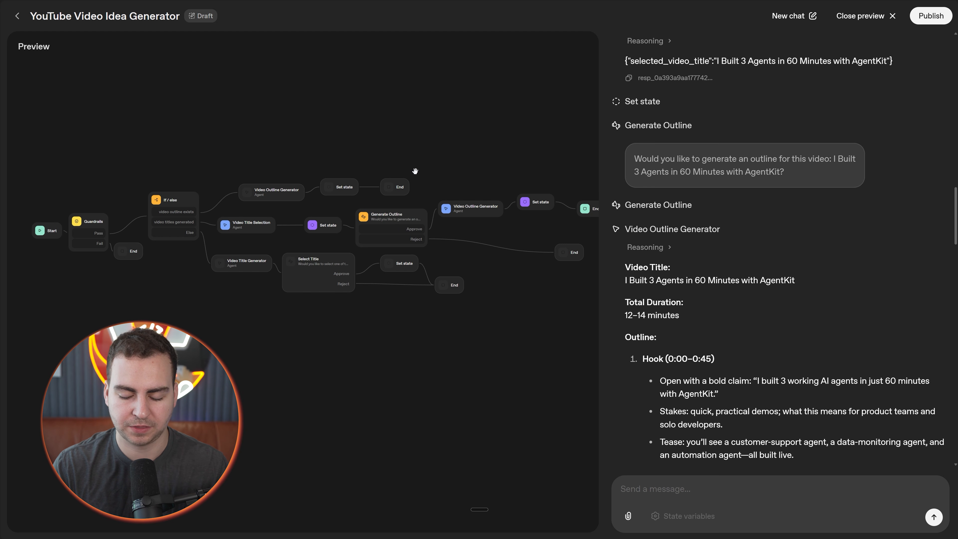
Read the generated video outline from its title through the production notes and the raw run output.
scroll(656, 240, down, 3)
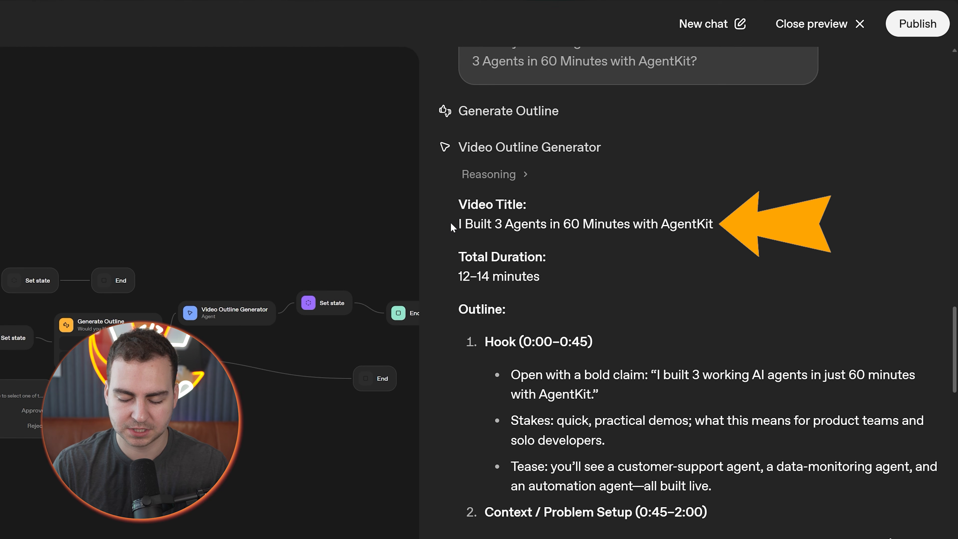
drag(451, 224, 719, 226)
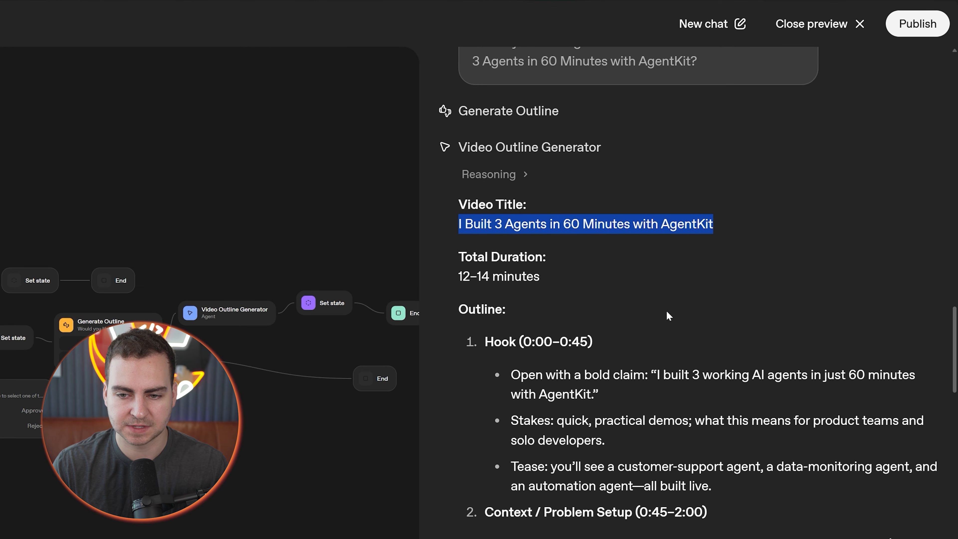
scroll(667, 315, down, 3)
drag(455, 146, 711, 380)
scroll(550, 151, down, 5)
scroll(712, 381, down, 12)
scroll(686, 294, down, 20)
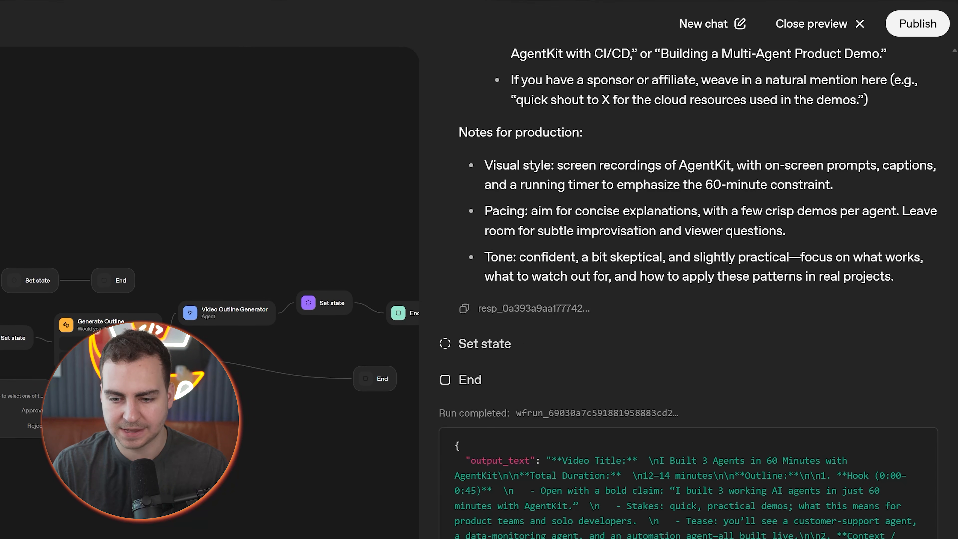
scroll(687, 362, down, 10)
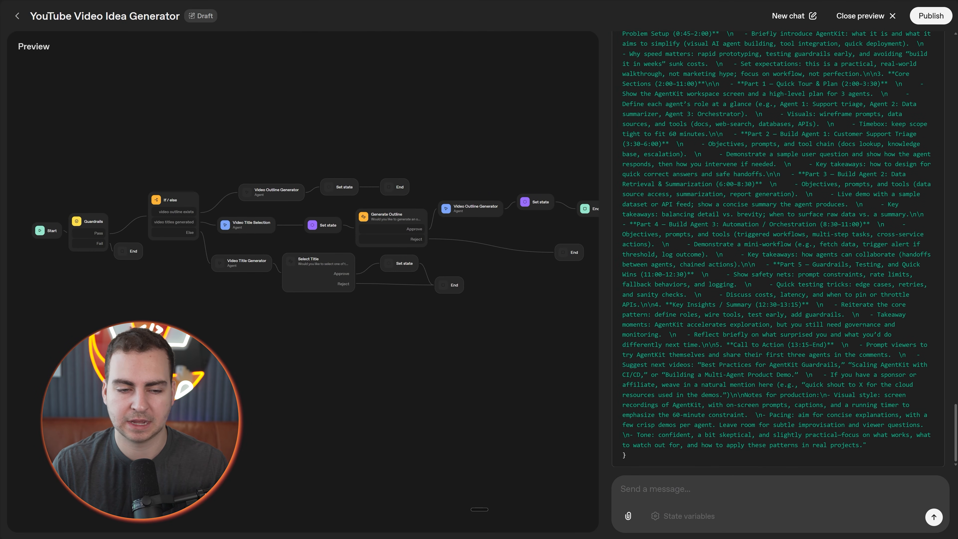
scroll(415, 403, down, 2)
scroll(272, 280, up, 6)
Inspect the workflow graph up close, from Guardrails and If / else through the title and outline branches to their Set state nodes.
drag(349, 195, 386, 114)
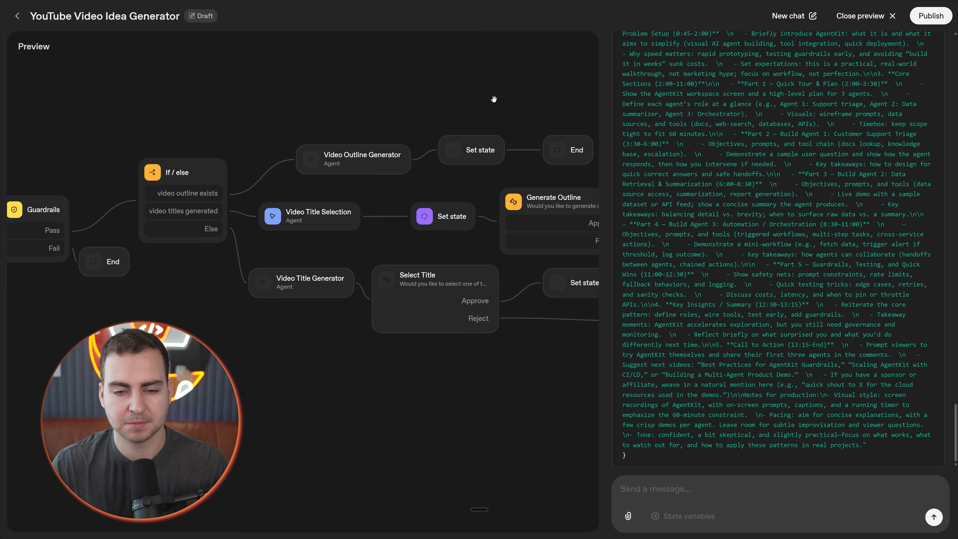
drag(491, 95, 577, 81)
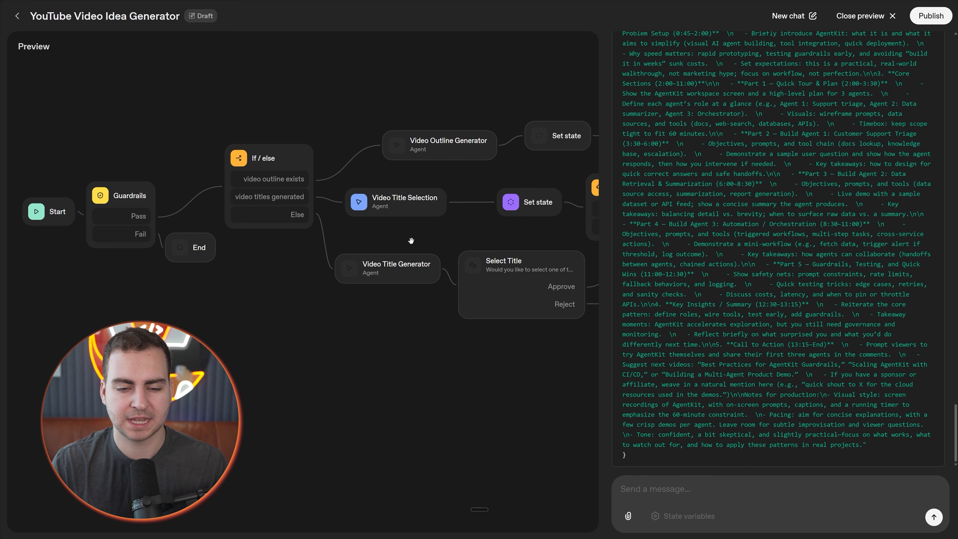
drag(468, 191, 345, 176)
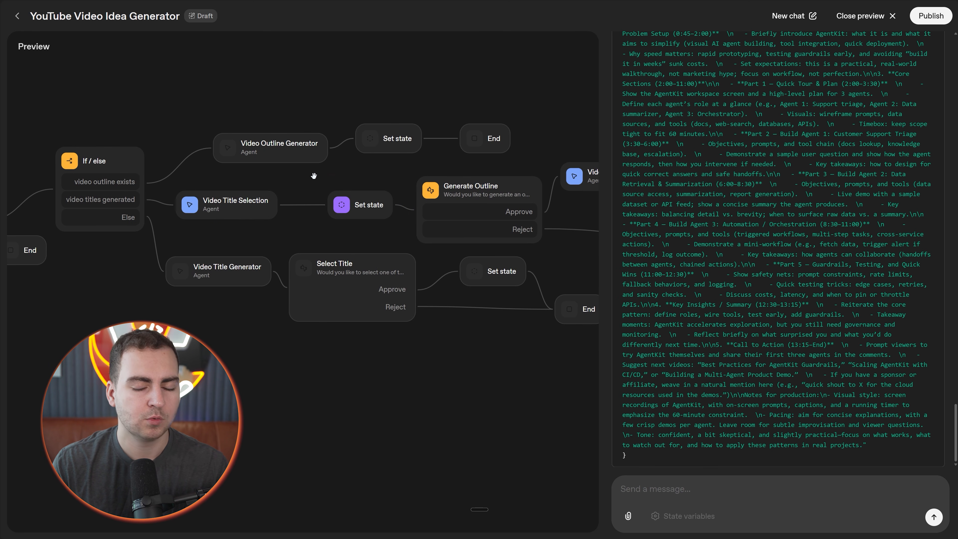
drag(315, 175, 484, 185)
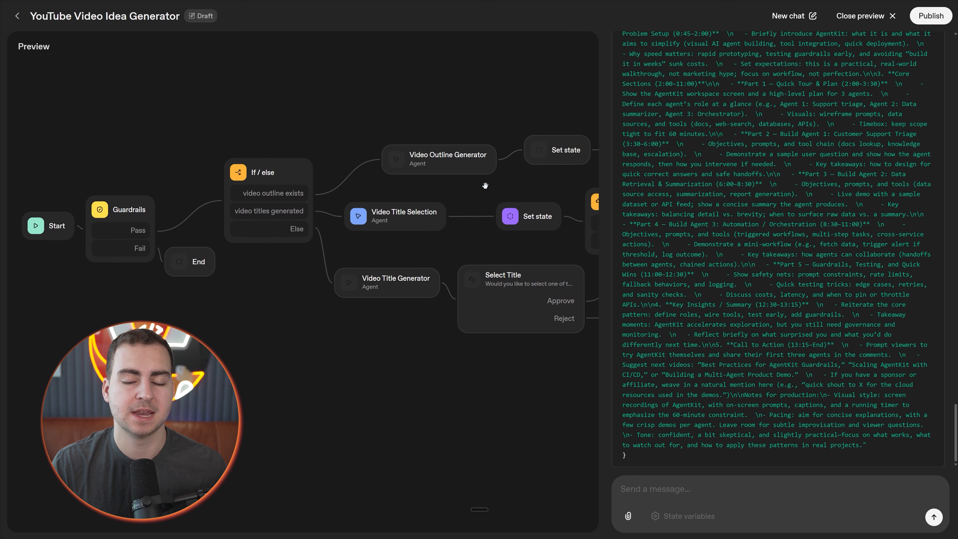
drag(419, 182, 274, 160)
drag(427, 171, 341, 140)
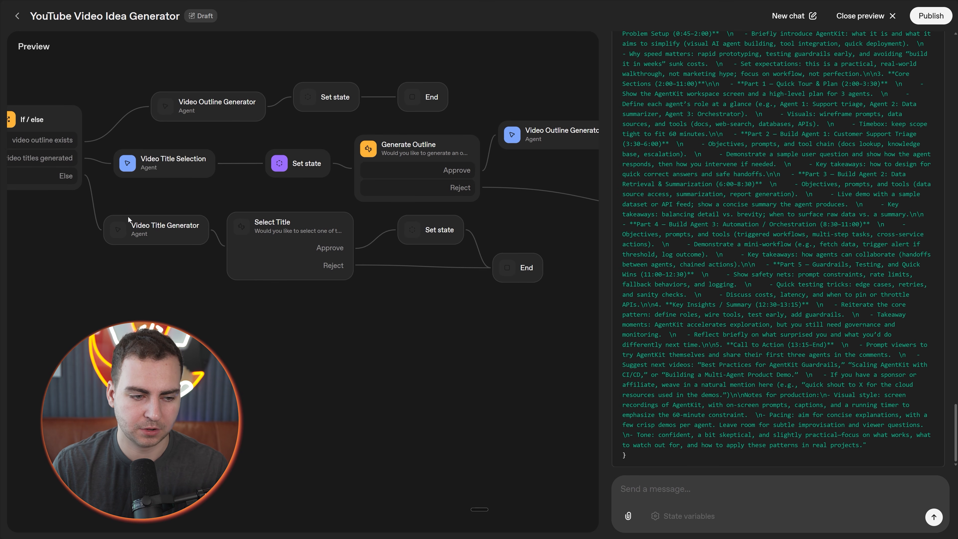
drag(363, 218, 324, 209)
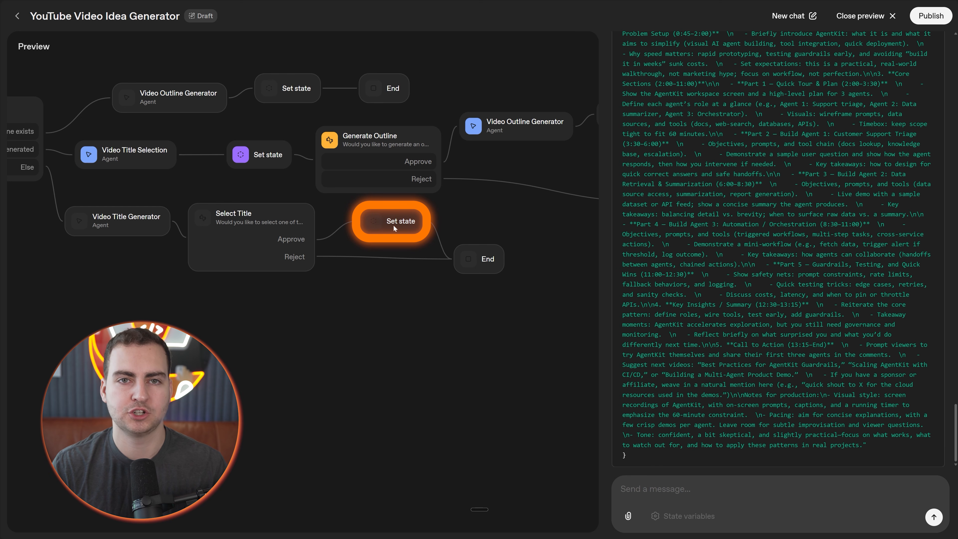
Review the whole workflow graph from Start through If / else to the title and outline branches.
drag(248, 143, 279, 126)
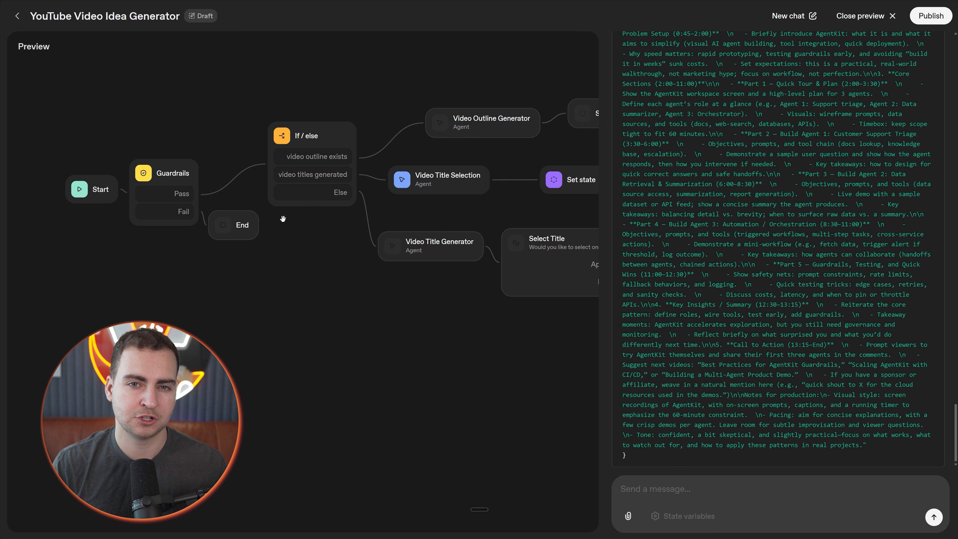
scroll(283, 219, down, 5)
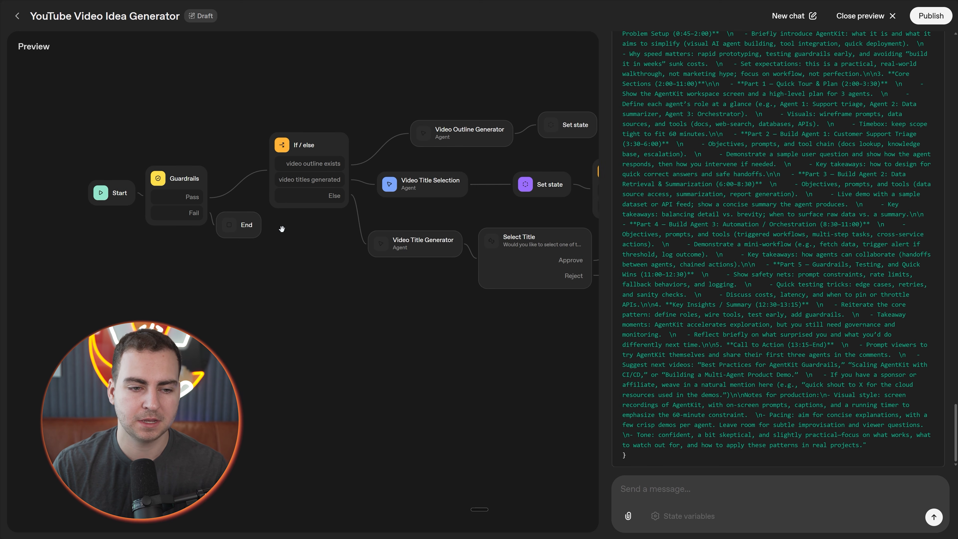
scroll(307, 140, down, 5)
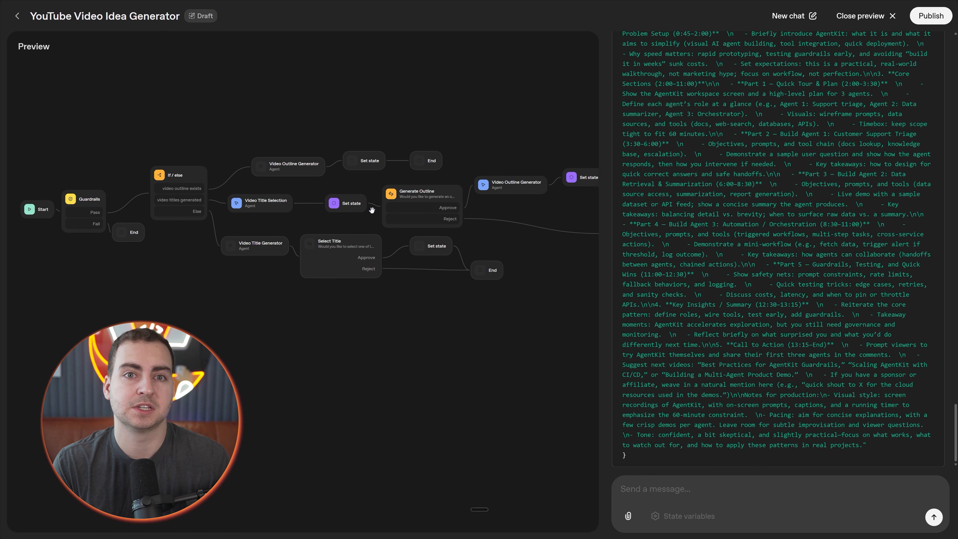
scroll(496, 237, down, 2)
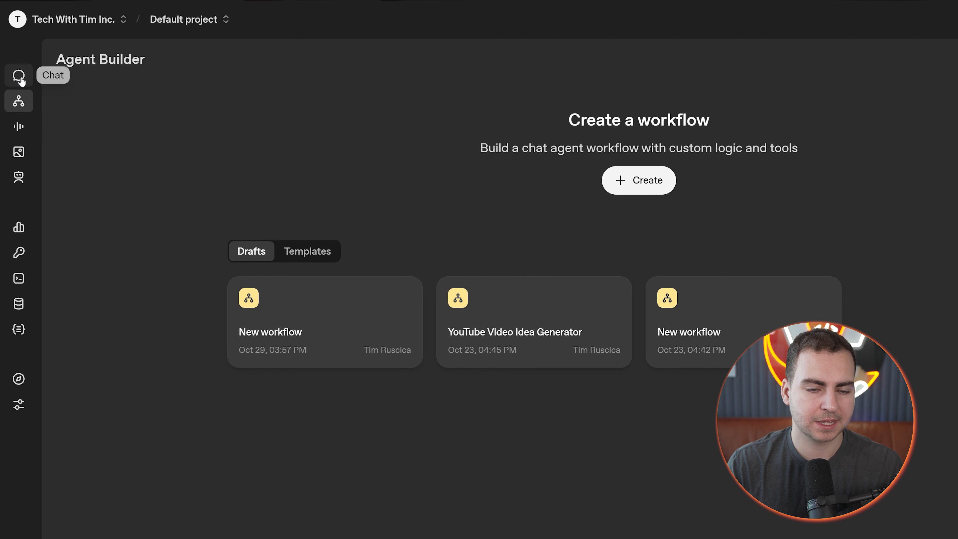
Look through the project's Audio, Images and Assistants sections.
click(23, 131)
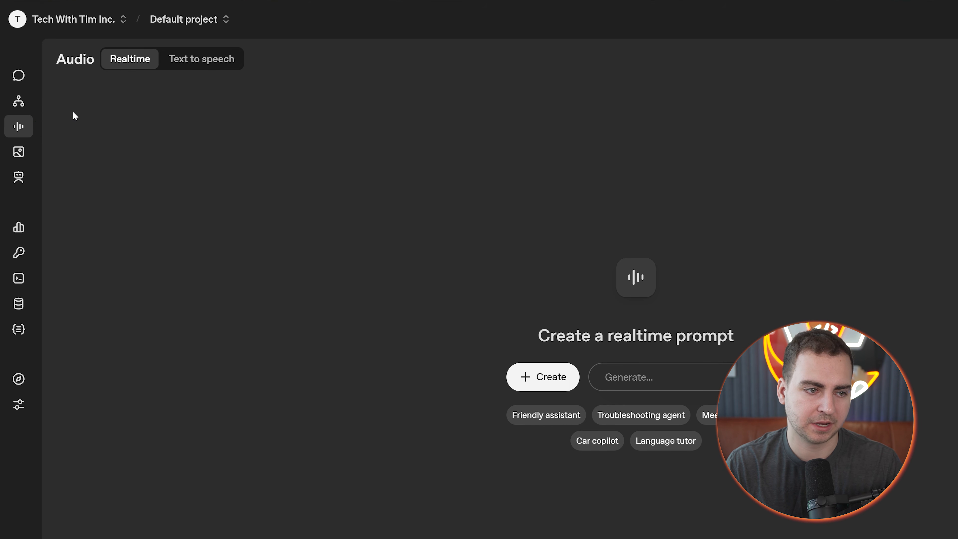
click(32, 145)
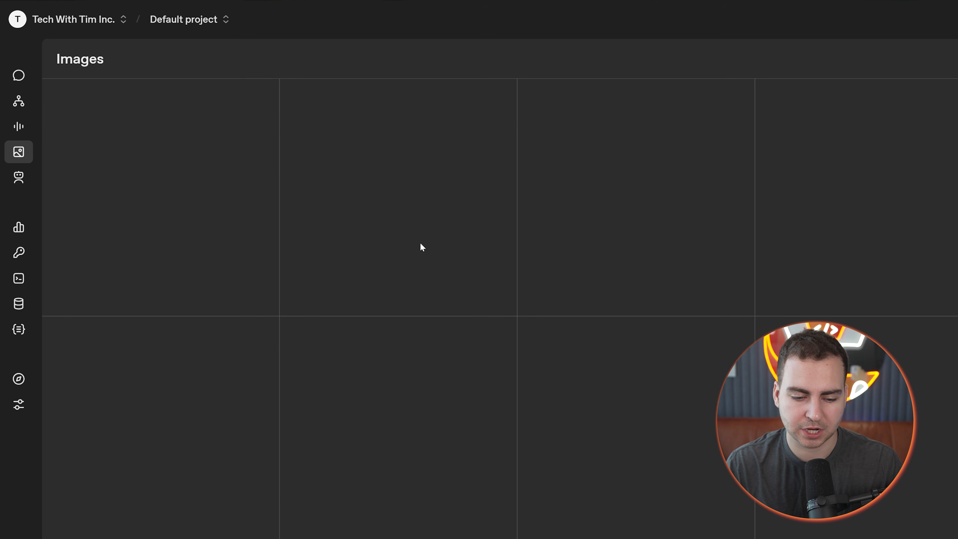
click(18, 185)
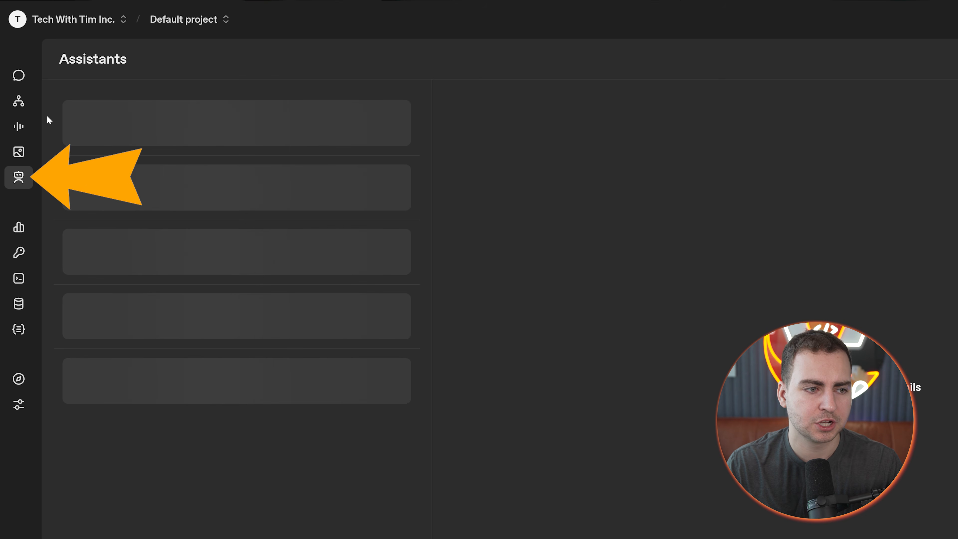
drag(69, 59, 154, 65)
click(177, 59)
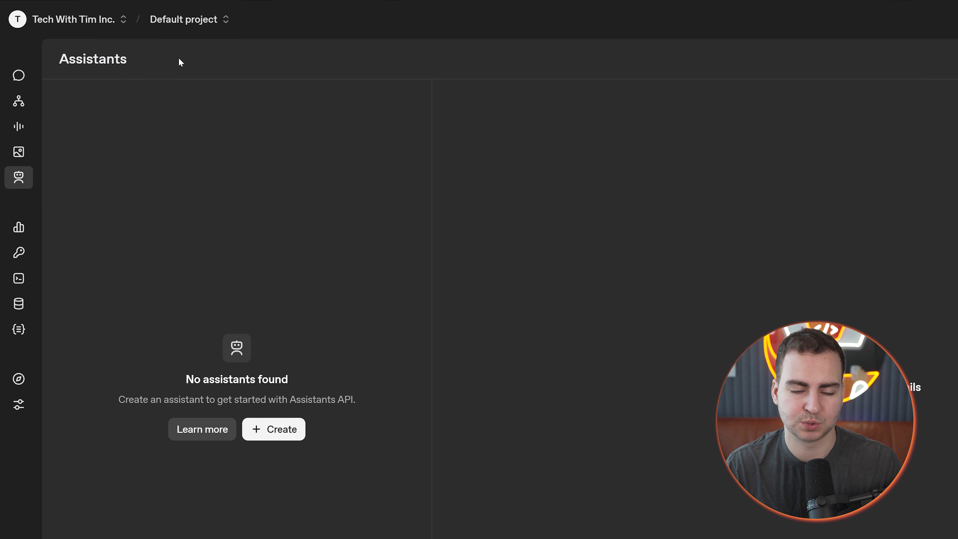
Review the project's Usage page and the files and vector stores in Storage.
click(20, 233)
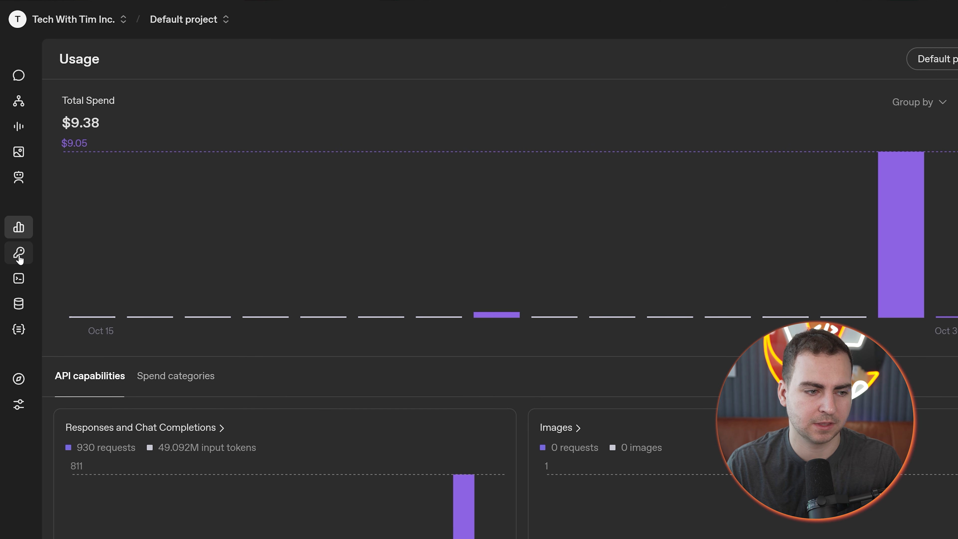
click(21, 308)
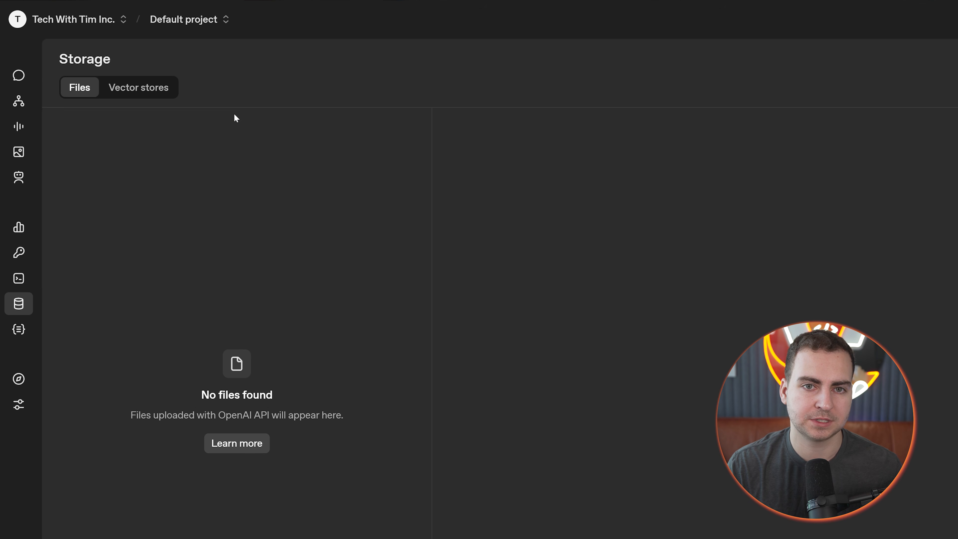
click(120, 88)
click(84, 89)
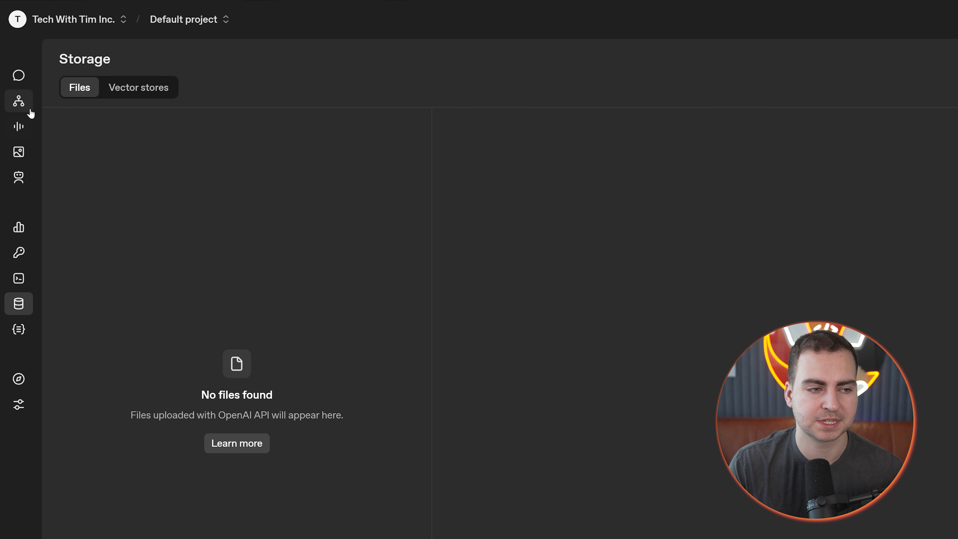
Return to Agent Builder, browse its workflow templates and create a new blank workflow.
click(19, 101)
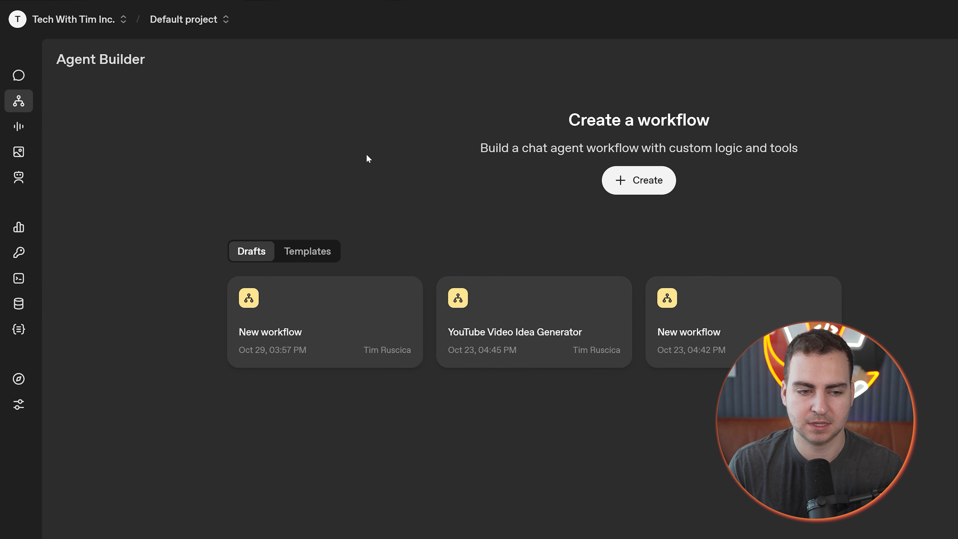
click(307, 250)
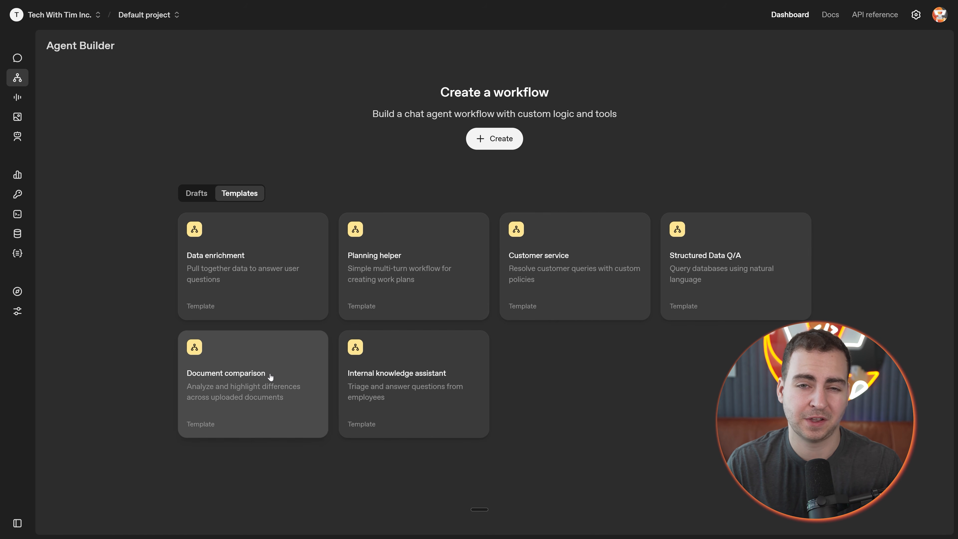
click(189, 193)
click(493, 143)
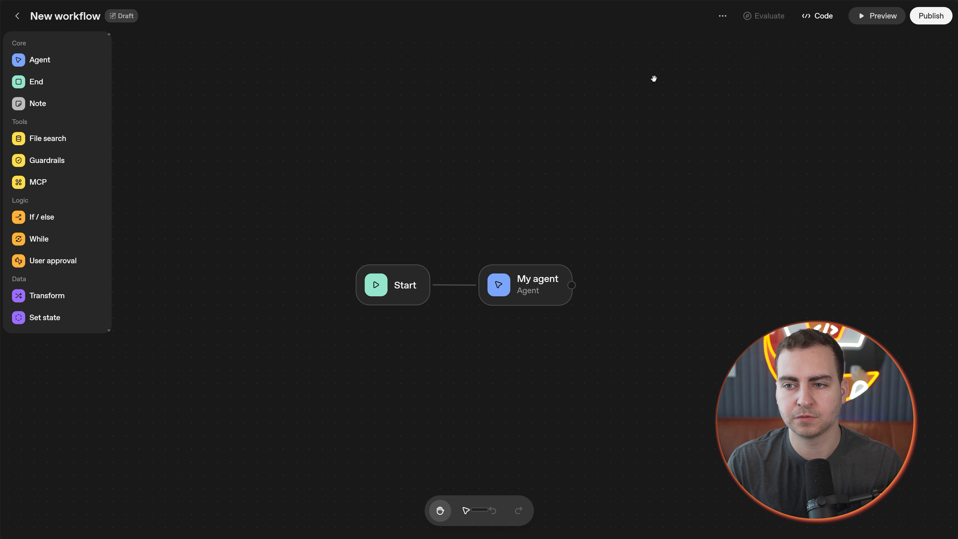
Open the new workflow's code export and view its Agents SDK version in TypeScript.
click(810, 18)
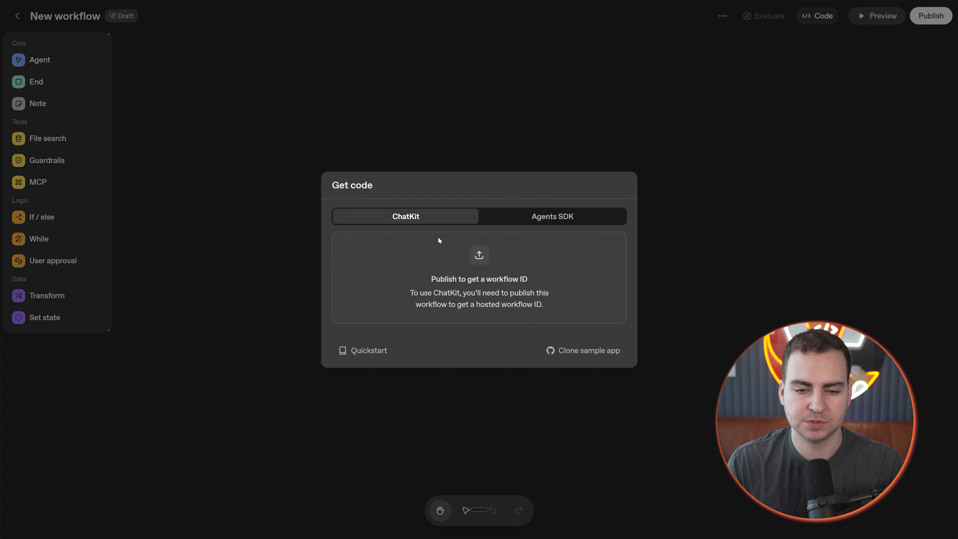
click(541, 218)
scroll(493, 191, down, 5)
drag(379, 455, 331, 119)
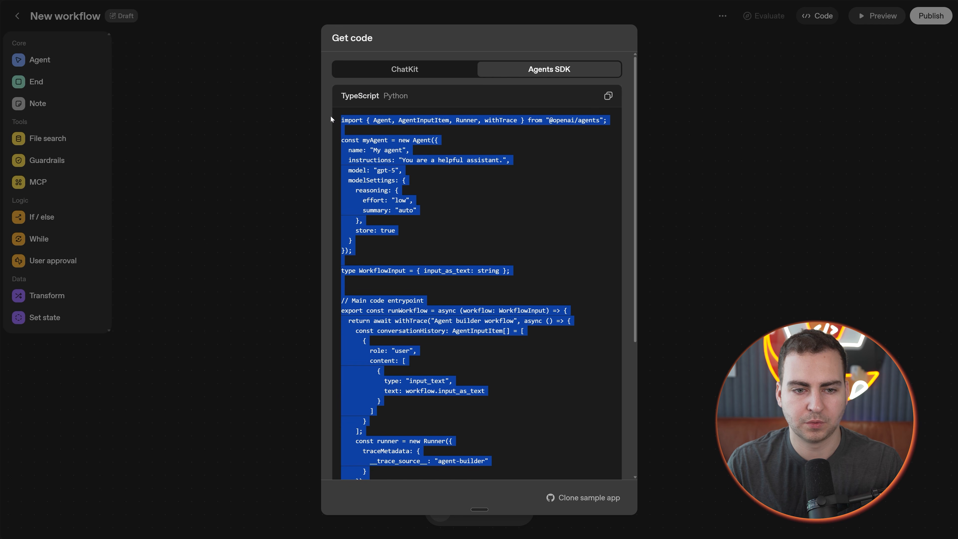
scroll(382, 129, down, 1)
scroll(479, 264, up, 1)
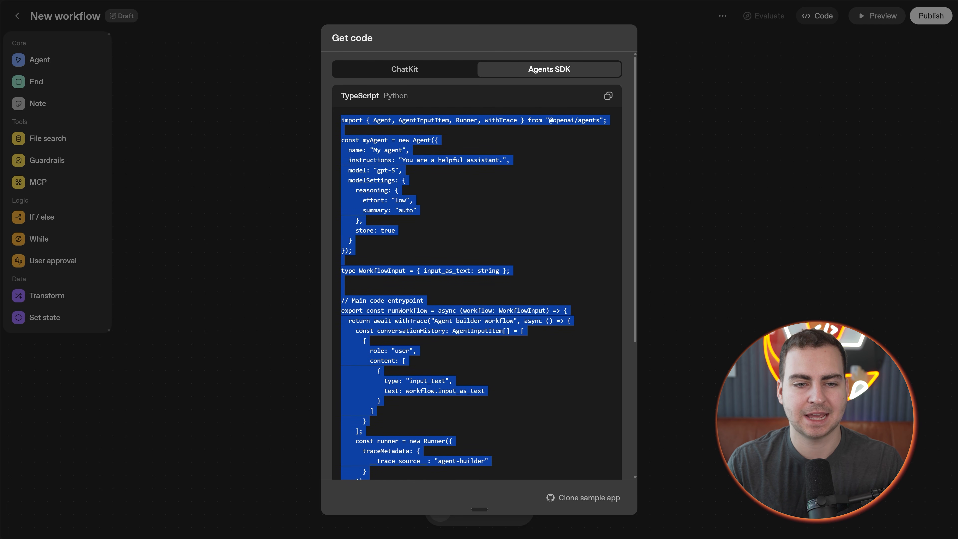
click(482, 261)
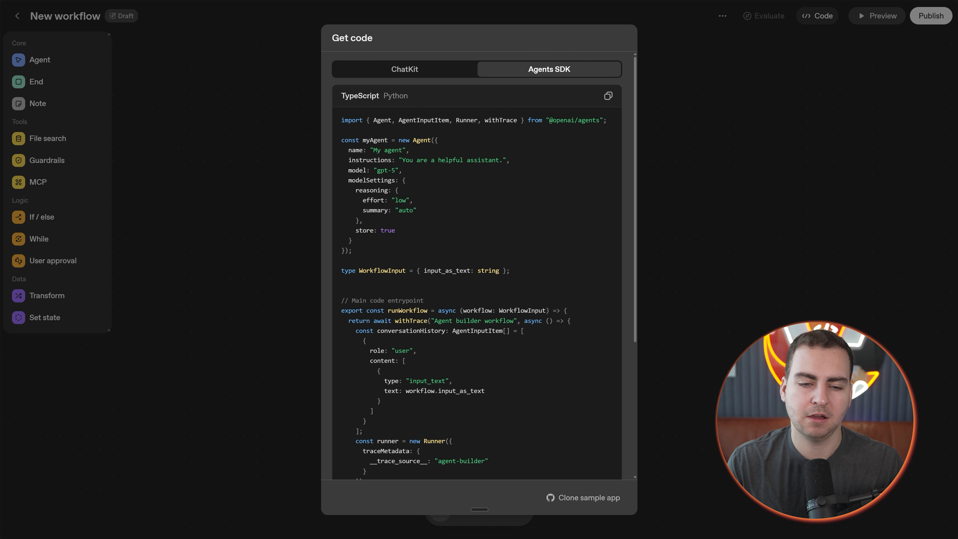
Read the exported TypeScript code from the agent definition through the conversation history and runner, and close the code dialog.
scroll(436, 141, down, 1)
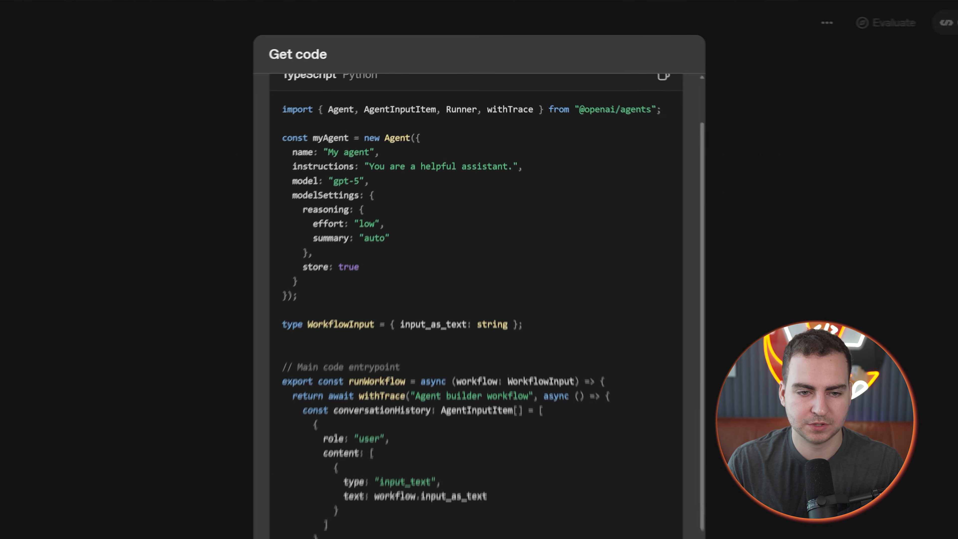
drag(293, 138, 340, 305)
scroll(399, 272, down, 2)
drag(573, 202, 459, 332)
scroll(475, 308, down, 3)
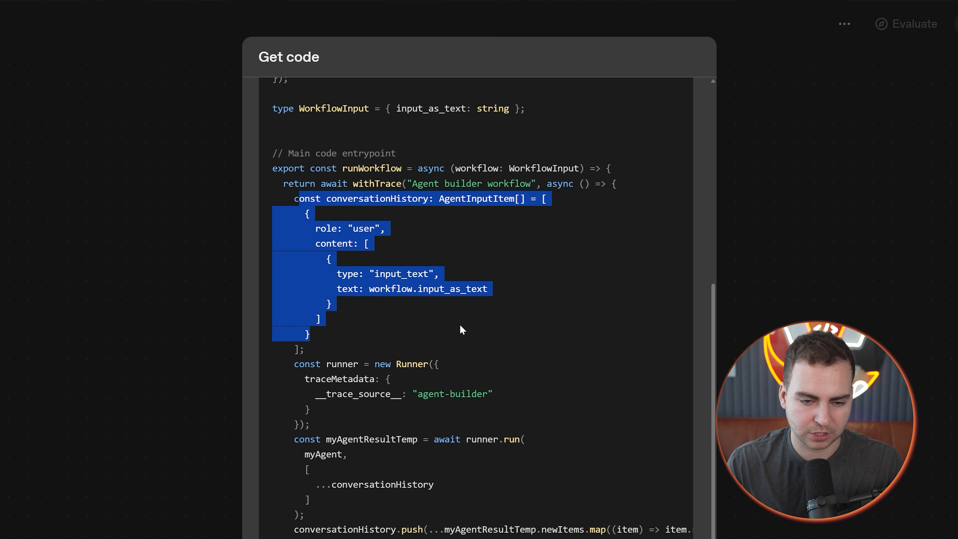
drag(287, 132, 515, 373)
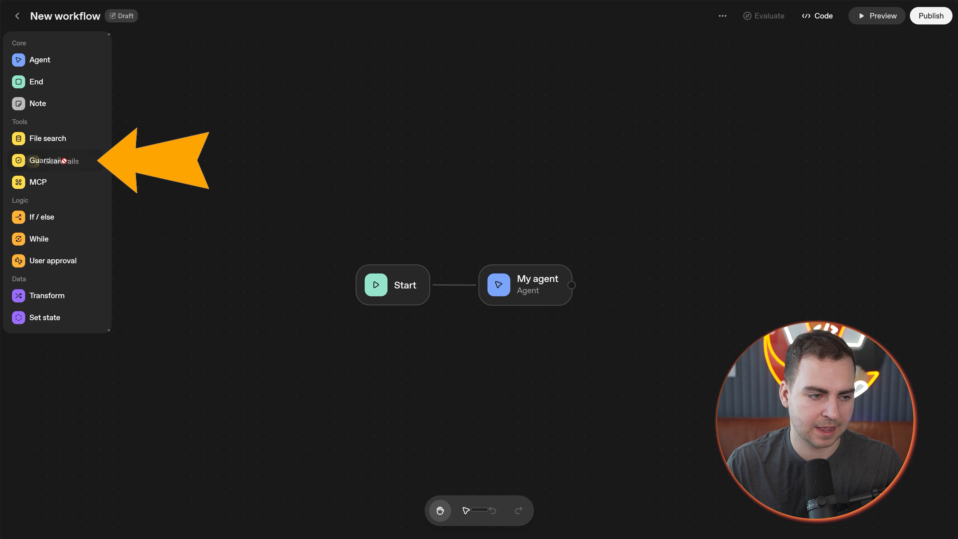
Add a Guardrails node after My agent and connect the agent's output to it.
drag(52, 160, 573, 291)
drag(752, 284, 686, 291)
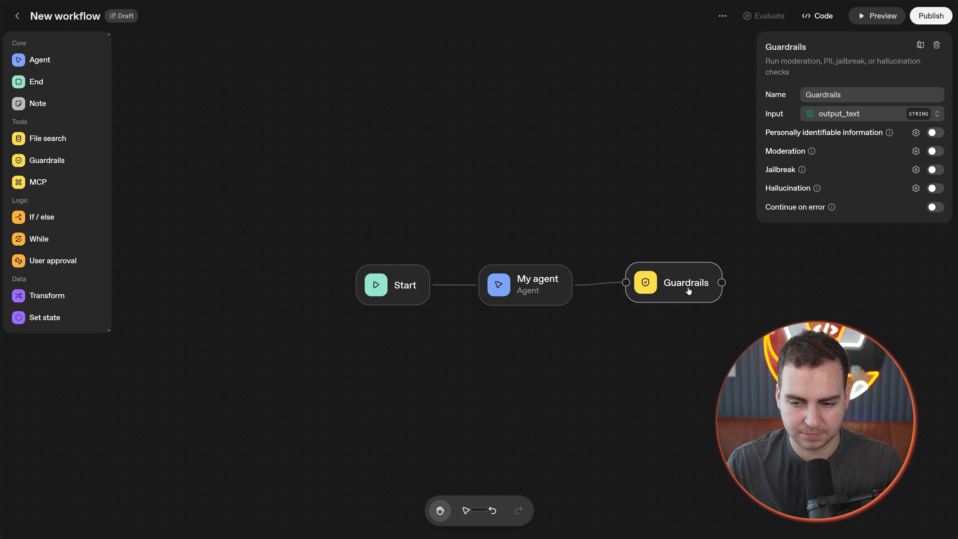
click(615, 324)
Reopen the code export and examine the Agents SDK TypeScript code generated for the Guardrails node and the agent.
click(816, 15)
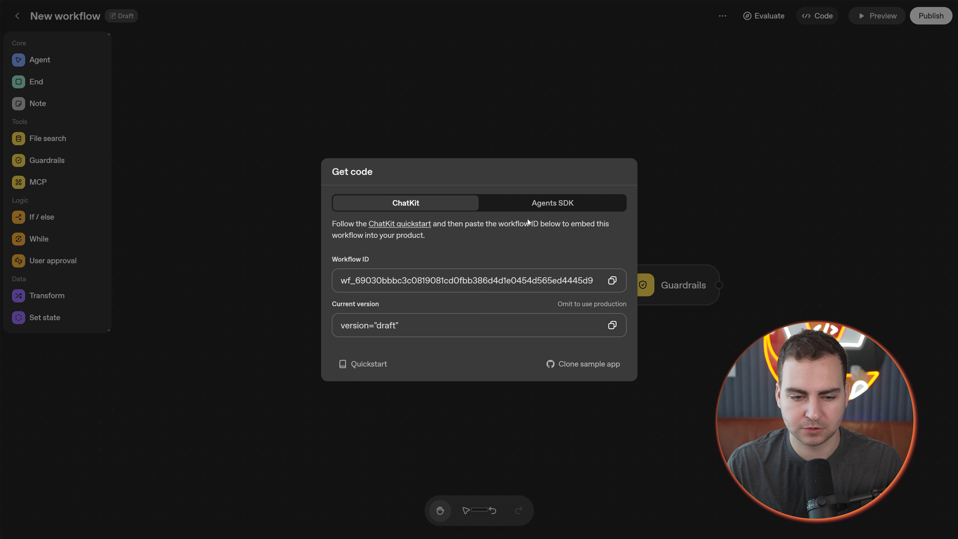
click(532, 203)
scroll(532, 219, down, 5)
drag(346, 237, 330, 141)
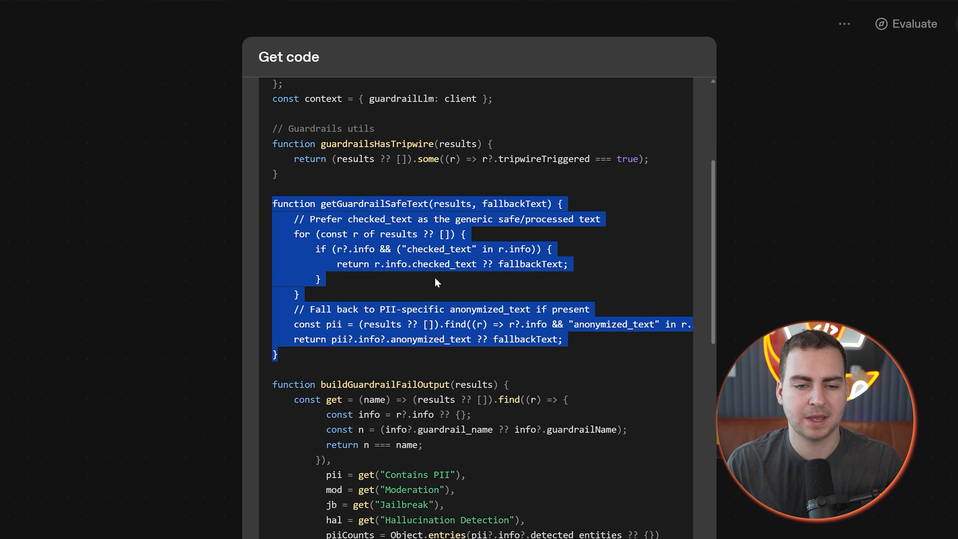
scroll(437, 282, up, 4)
click(420, 386)
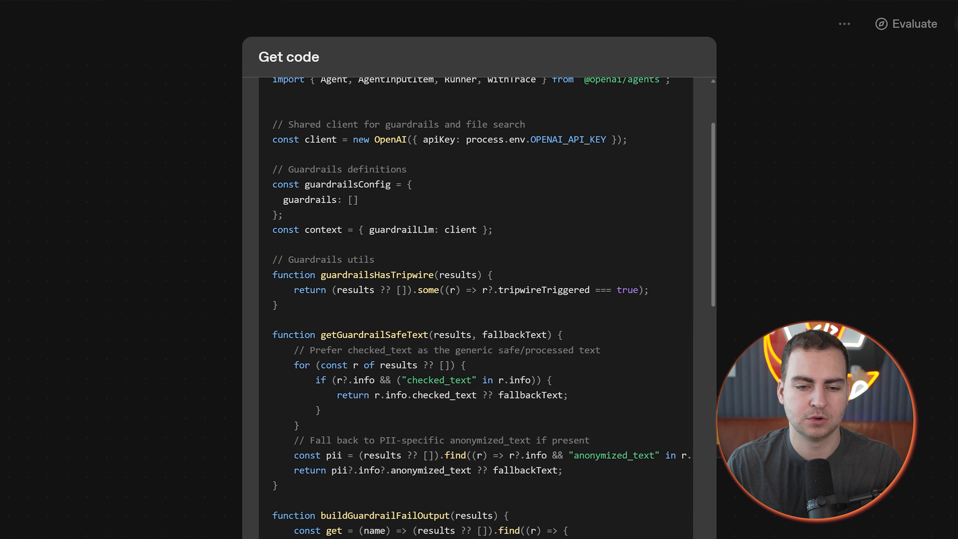
scroll(419, 387, up, 3)
scroll(419, 387, down, 15)
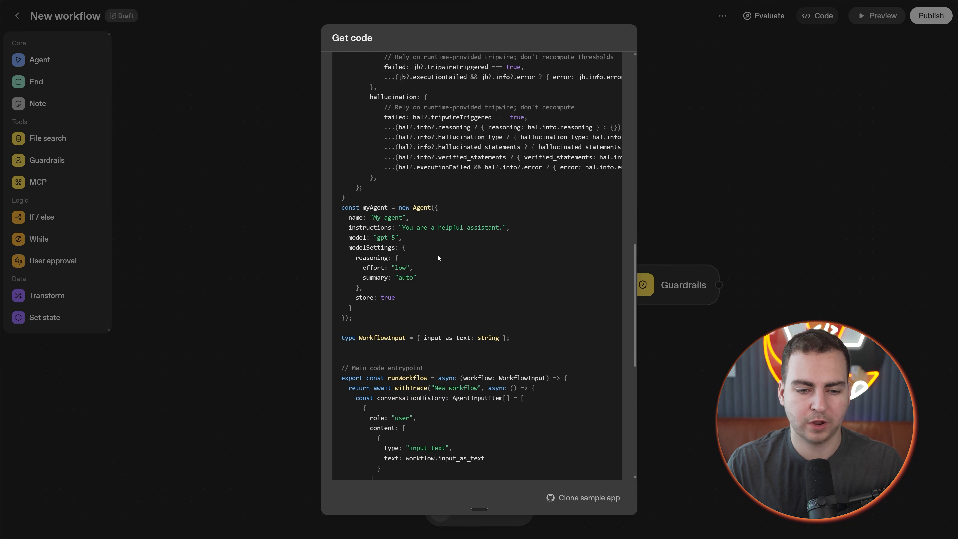
scroll(445, 241, up, 15)
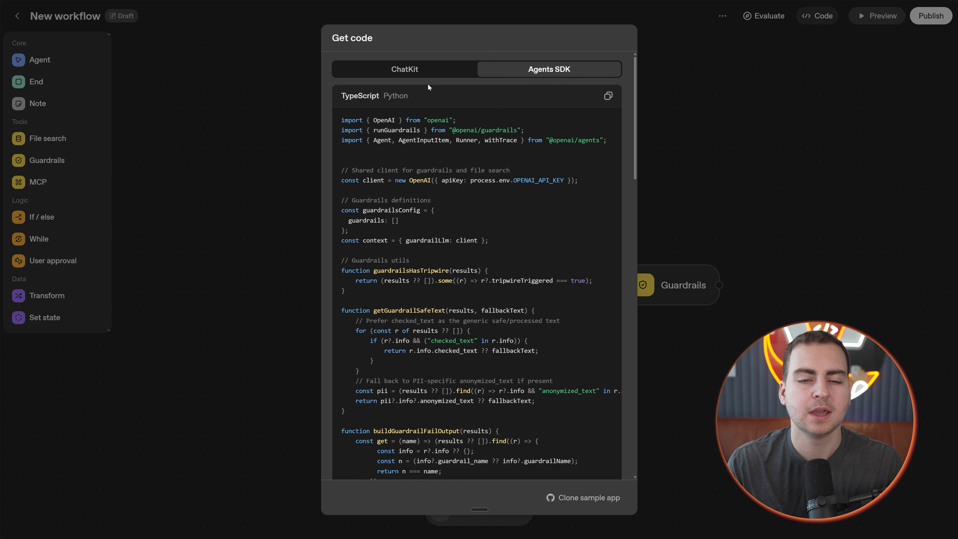
Switch the exported code to Python and read through its guardrails, agent and entrypoint sections.
click(395, 96)
scroll(400, 104, down, 5)
scroll(473, 259, down, 13)
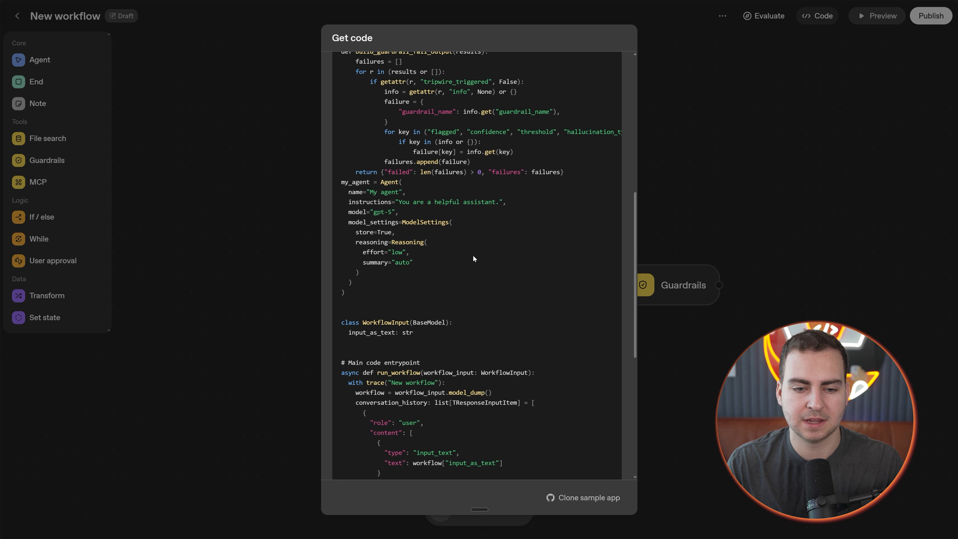
scroll(472, 260, up, 18)
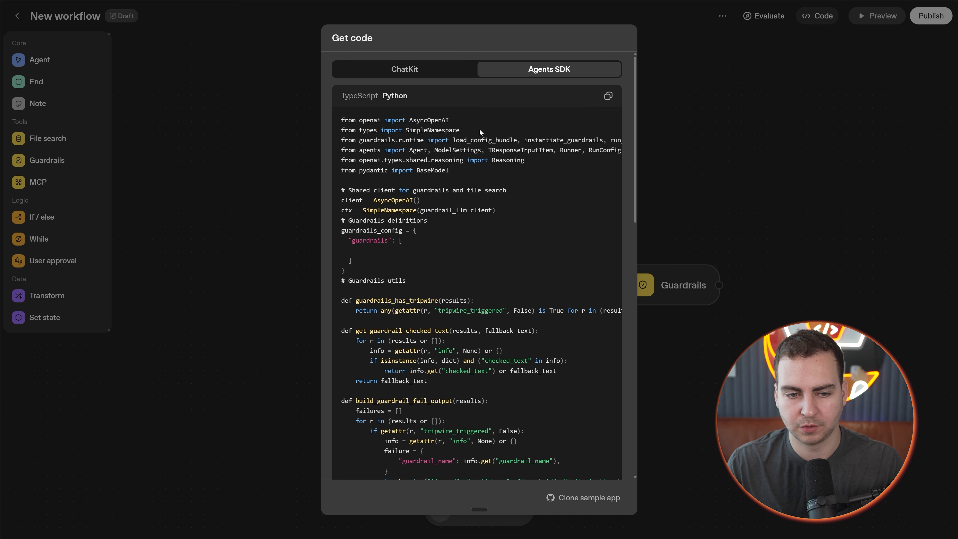
Compare the ChatKit and Agents SDK export options, then close the code dialog and return to the workflow canvas.
click(426, 70)
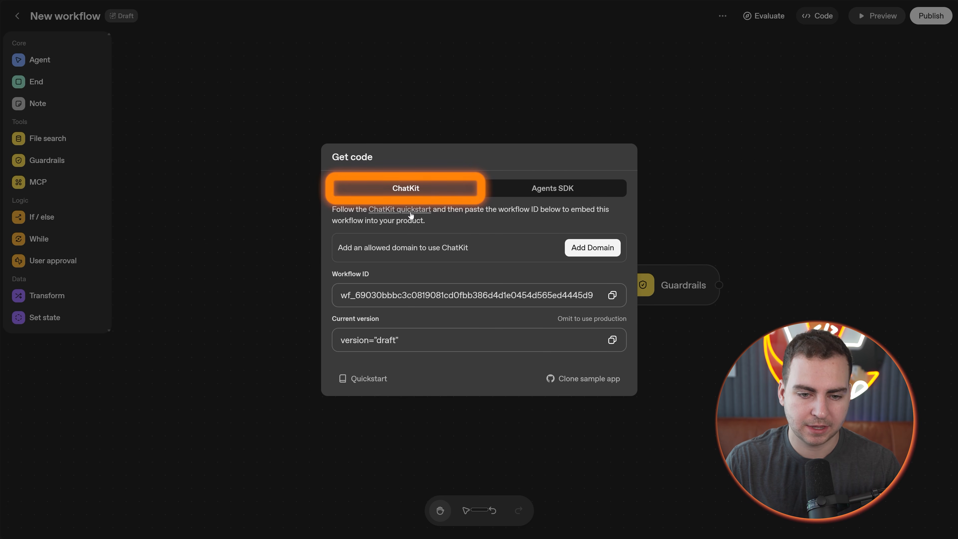
click(541, 189)
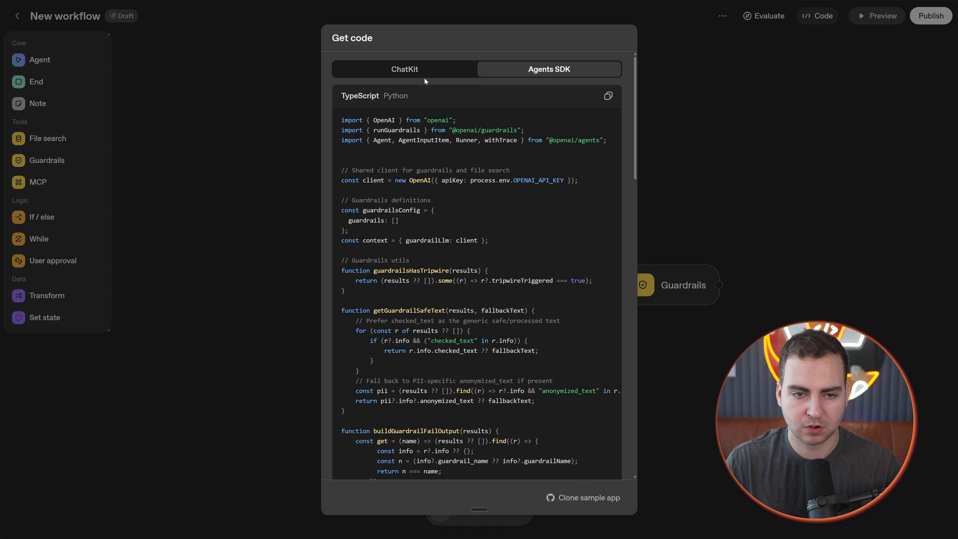
click(430, 72)
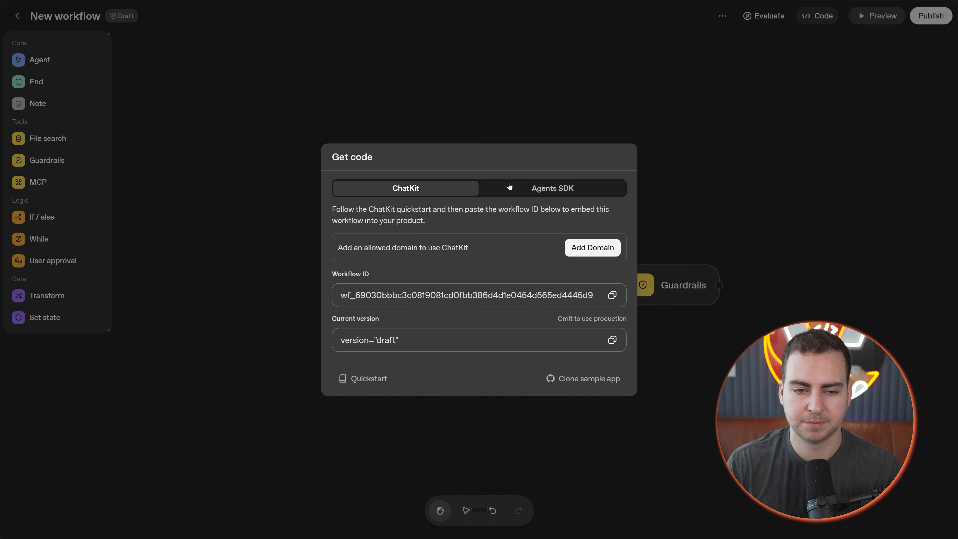
click(539, 188)
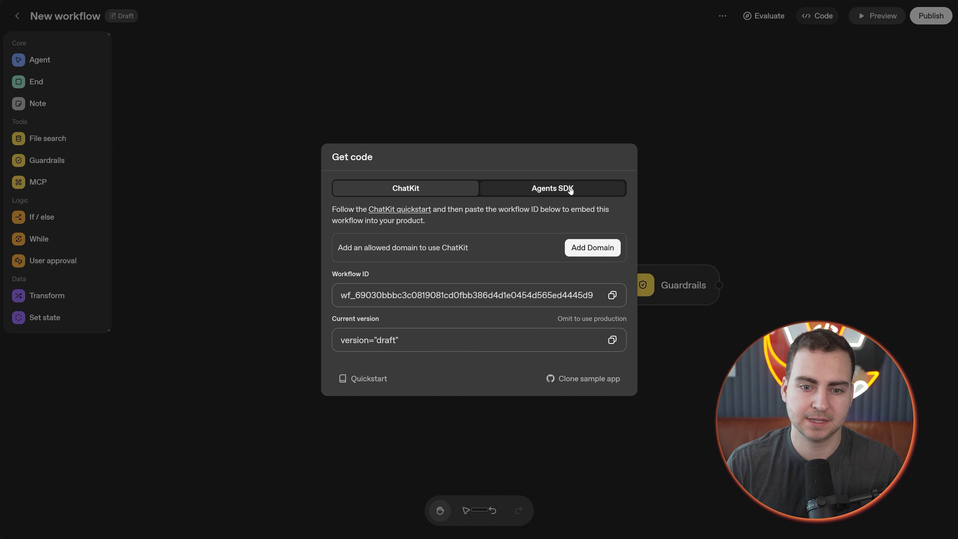
click(406, 68)
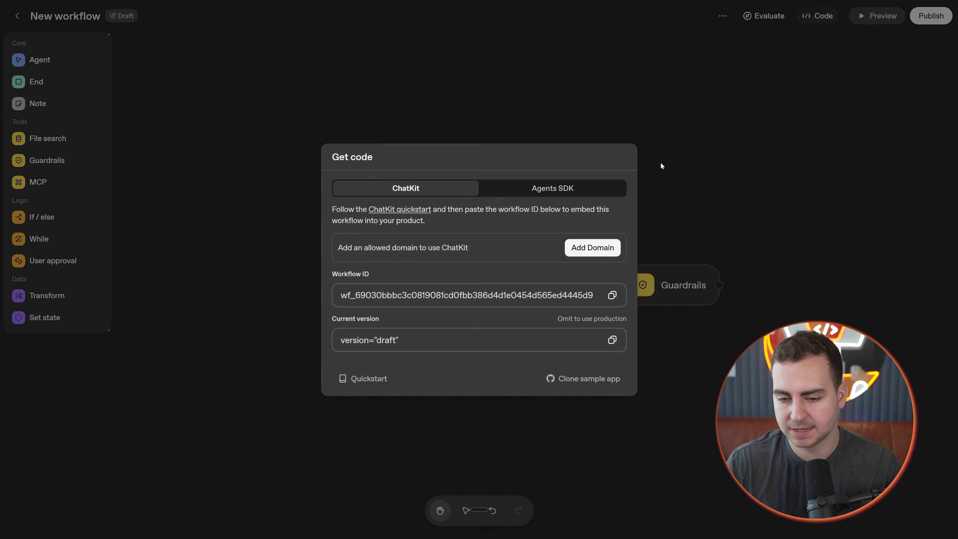
click(660, 162)
drag(573, 189, 524, 181)
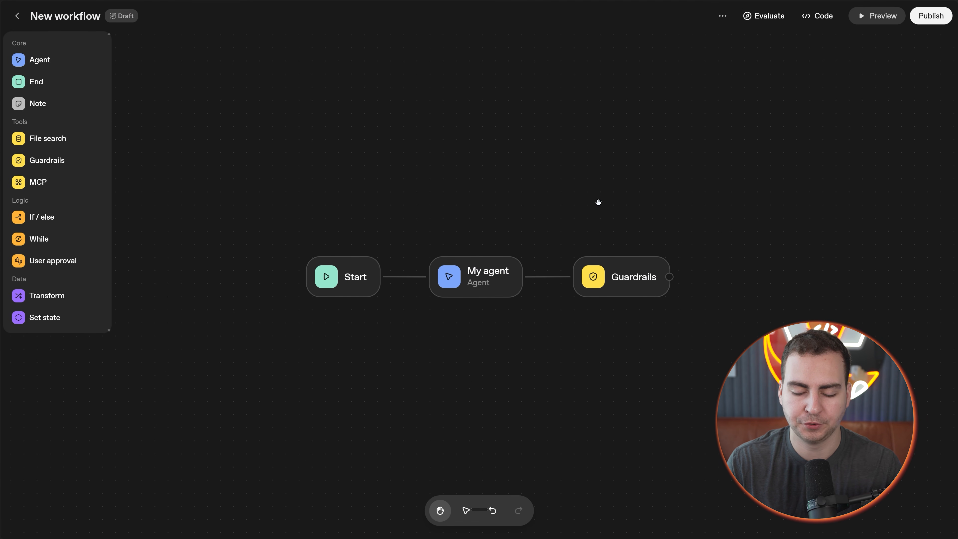
Delete the Guardrails node that follows My agent.
click(627, 287)
key(Delete)
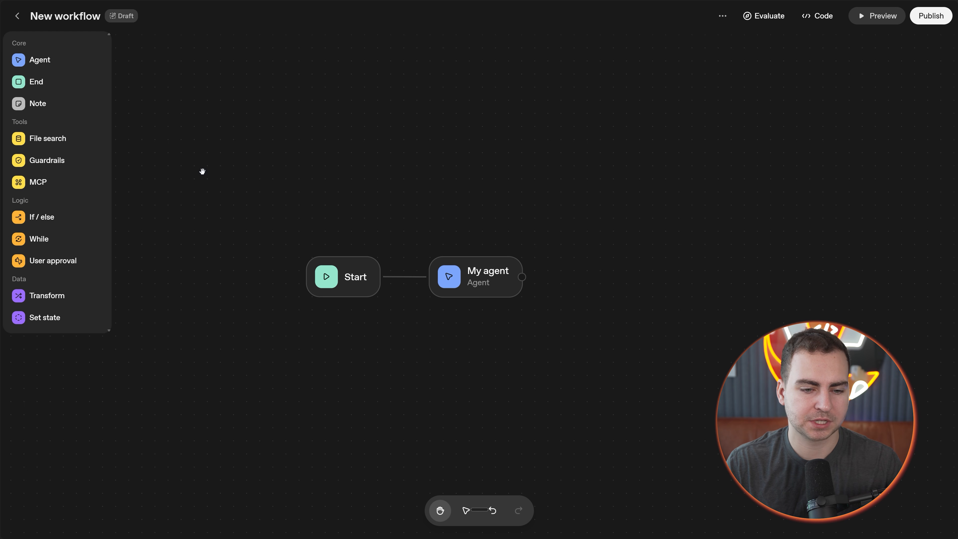
Add a string state variable called "name" to the Start node and save it.
click(333, 260)
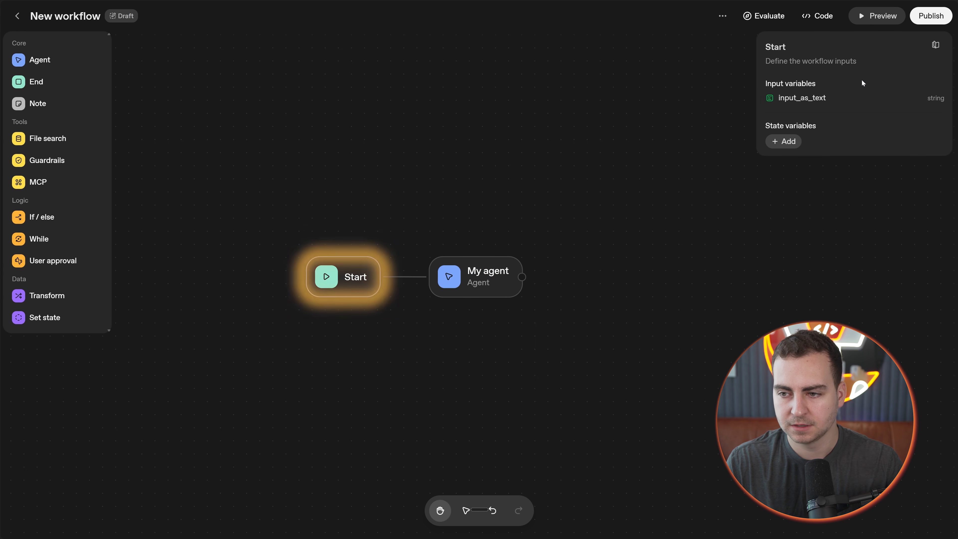
click(787, 141)
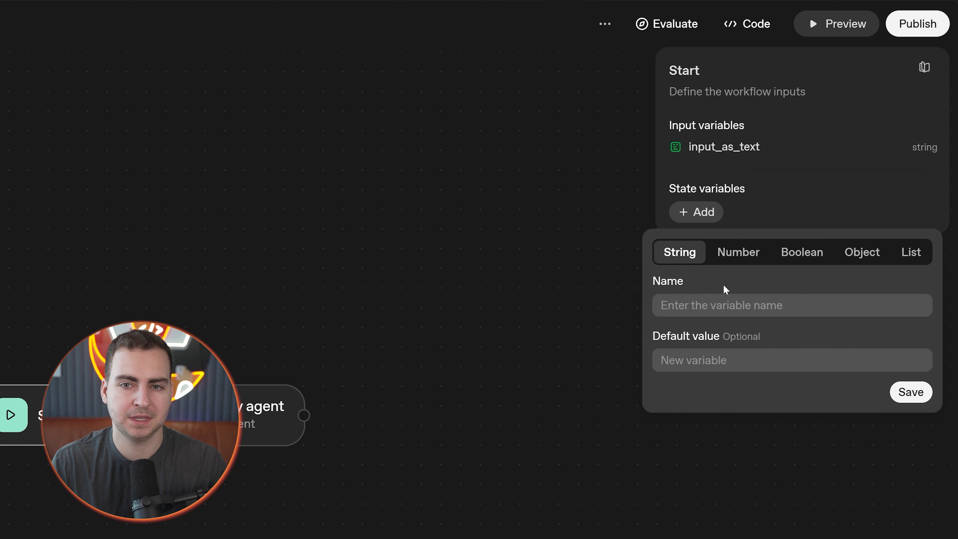
text(name)
click(896, 398)
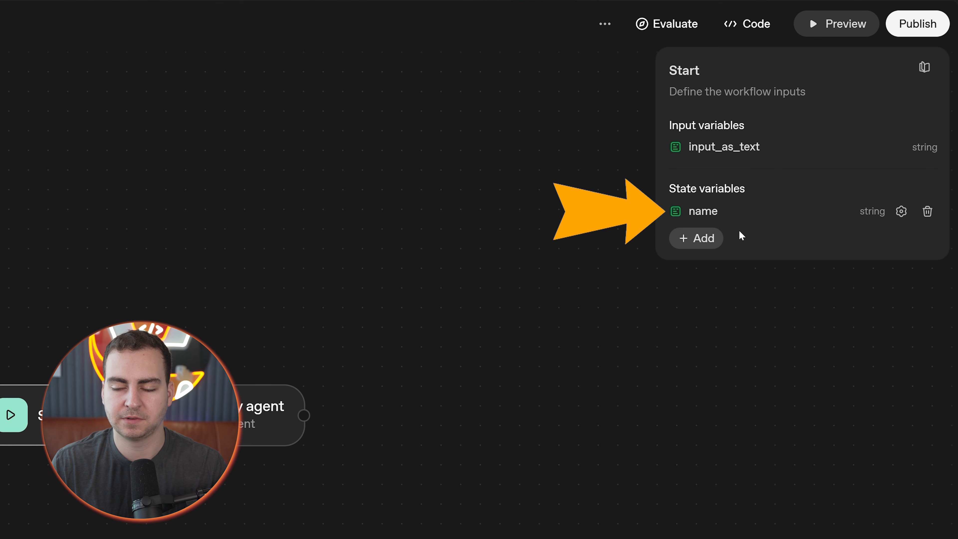
Check the data types offered for another state variable, including List, and close the form without adding one.
click(696, 243)
click(887, 281)
click(905, 281)
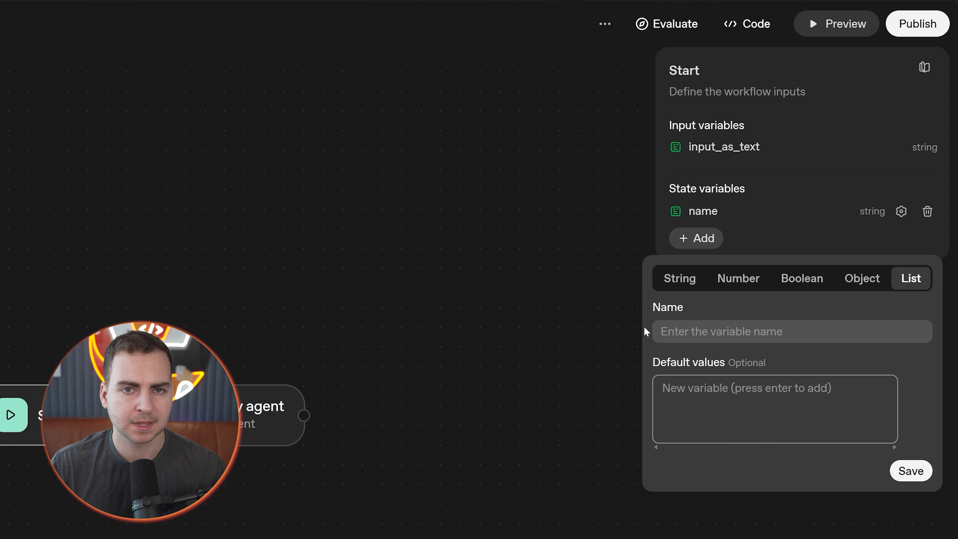
click(538, 378)
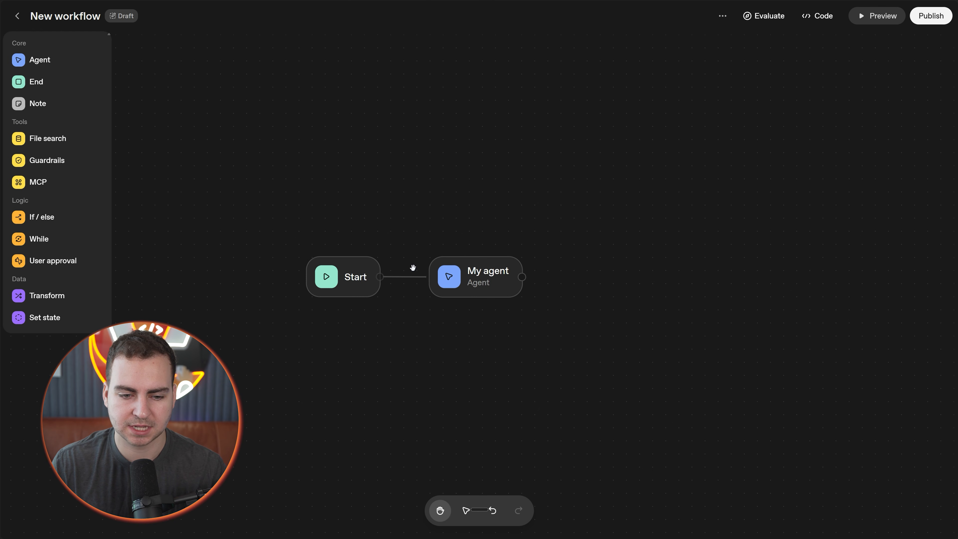
Rename the My agent node to "Name Collection".
click(429, 276)
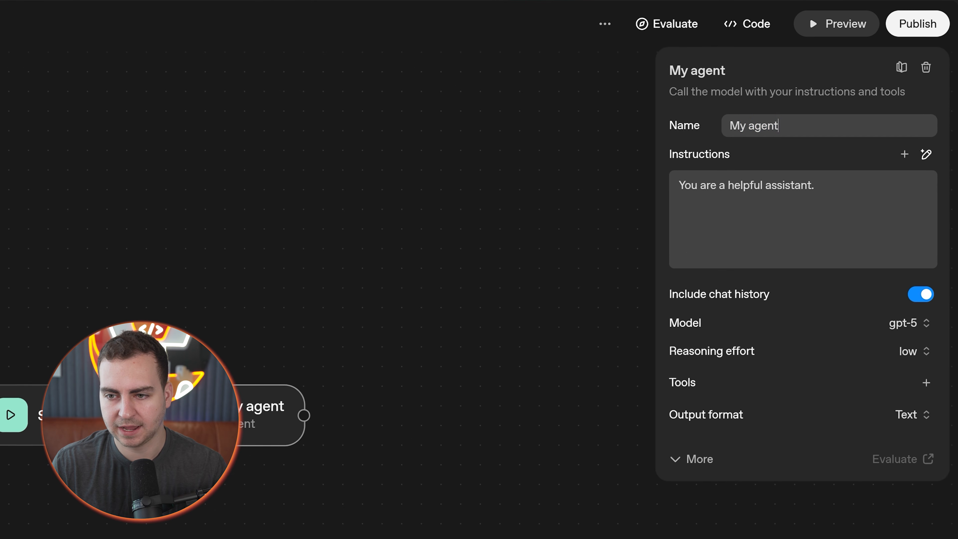
key(ctrl+a)
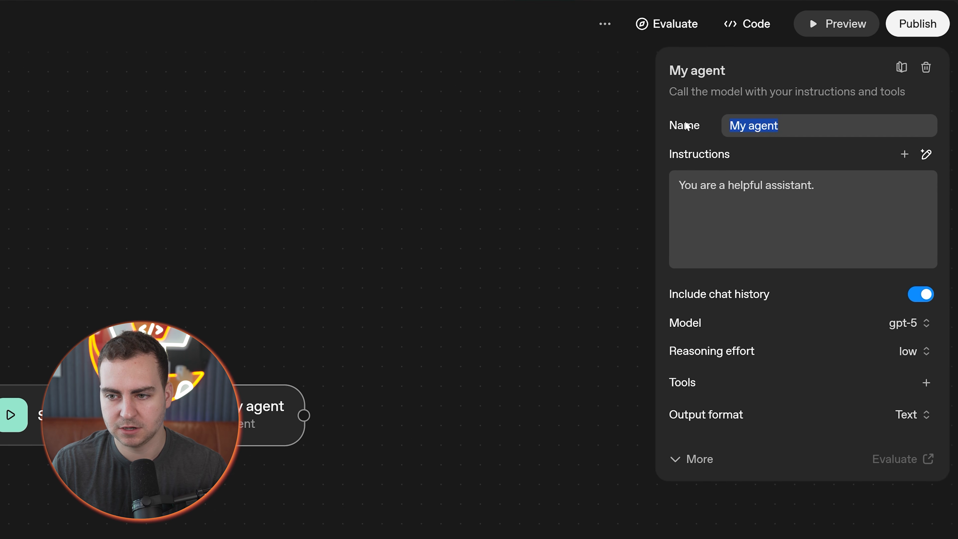
text(Name Collection)
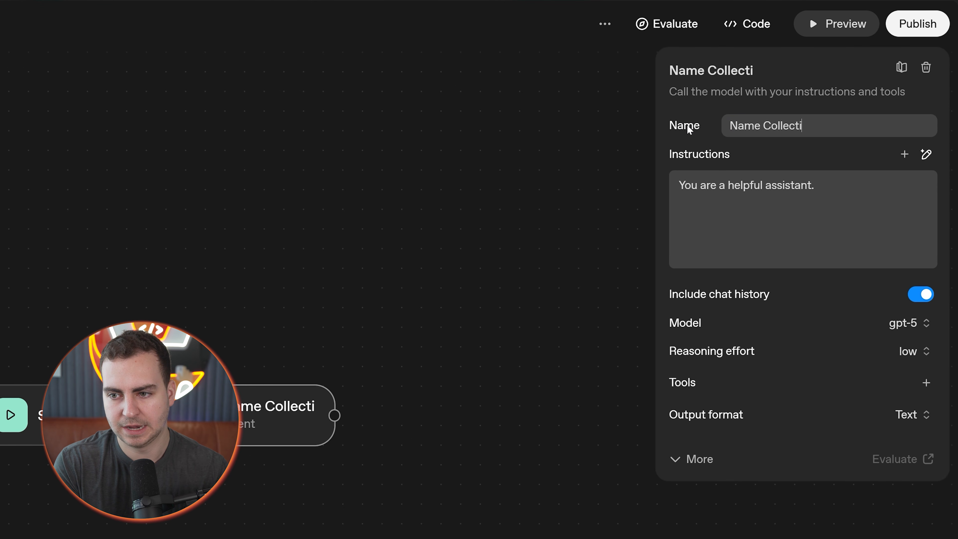
Replace the agent's instructions with "You need to ask a user for their name. Find their name and return it".
key(Tab)
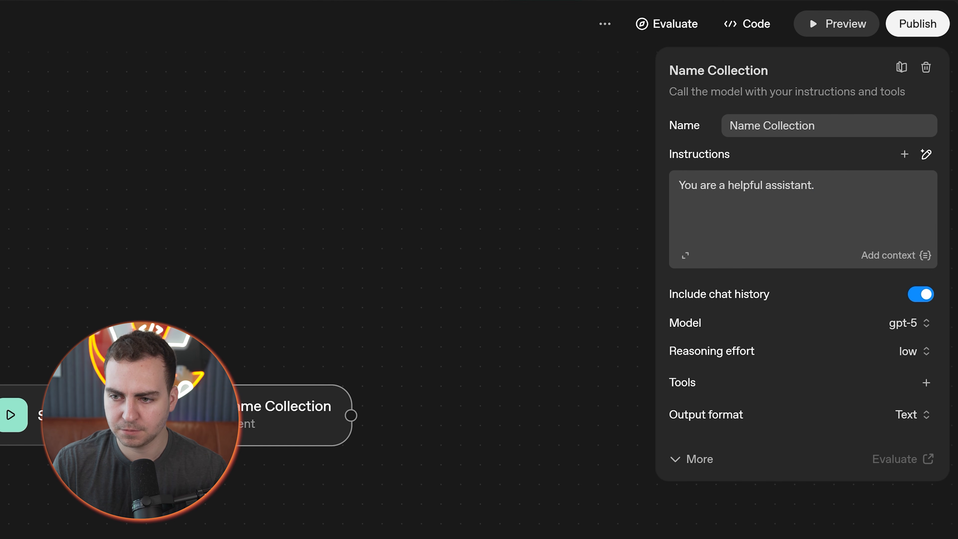
key(ctrl+a)
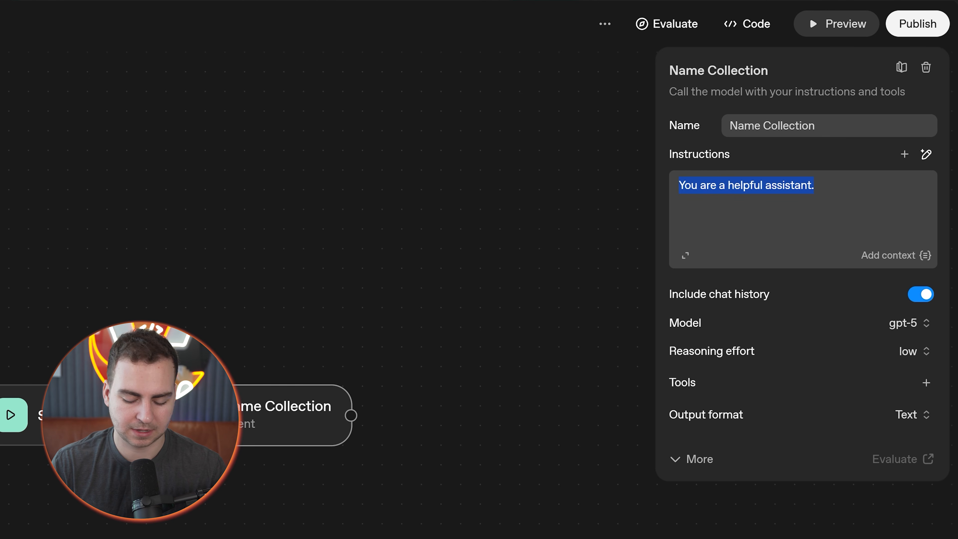
text(You ar)
key(BackSpace)
key(BackSpace)
key(BackSpace)
key(BackSpace)
text(i)
key(BackSpace)
text(u need tro)
key(BackSpace)
key(BackSpace)
text(o ask a user f)
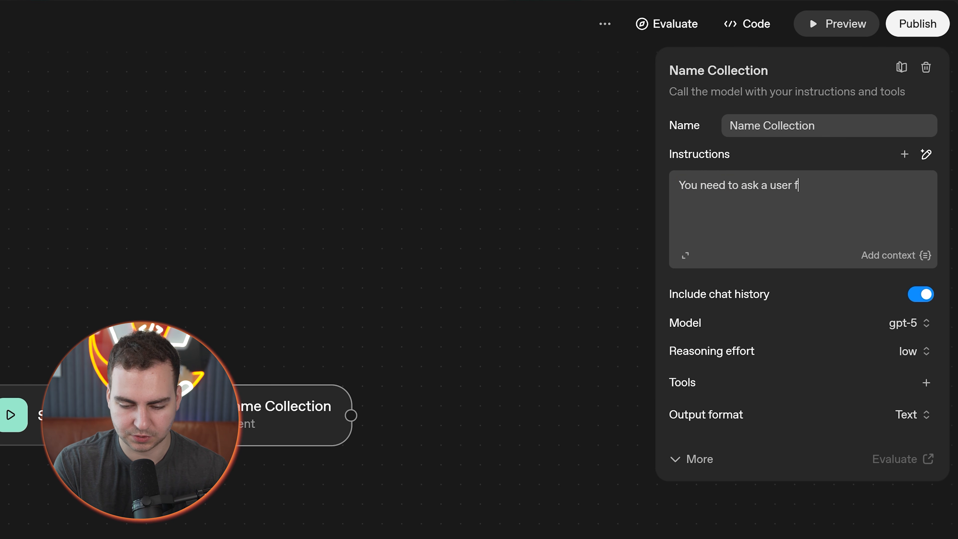
text(or their name. Find theur)
key(BackSpace)
text(ir name and return it)
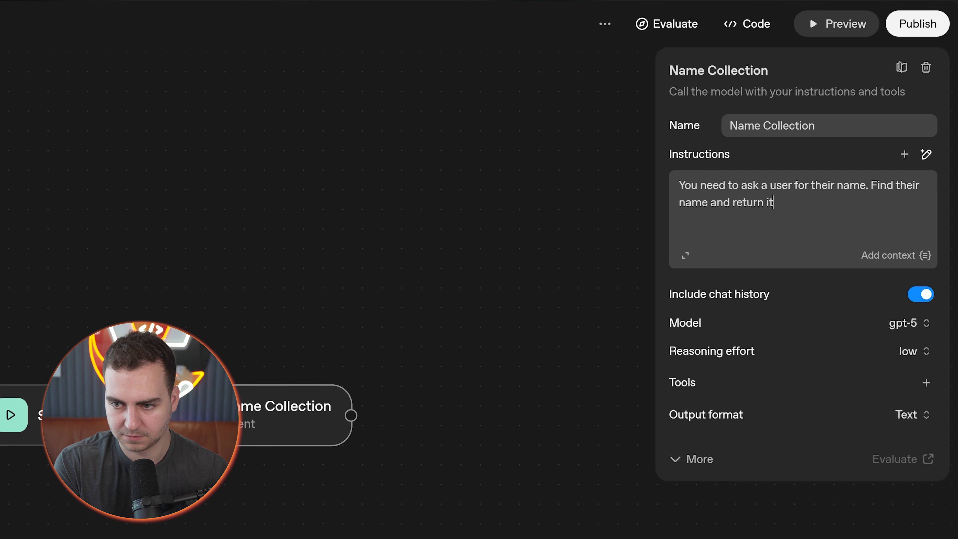
Extend the agent's instructions with ", if there is no name then return null.".
text(, if thert is)
key(BackSpace)
key(BackSpace)
key(BackSpace)
key(BackSpace)
key(BackSpace)
text(e is no name th)
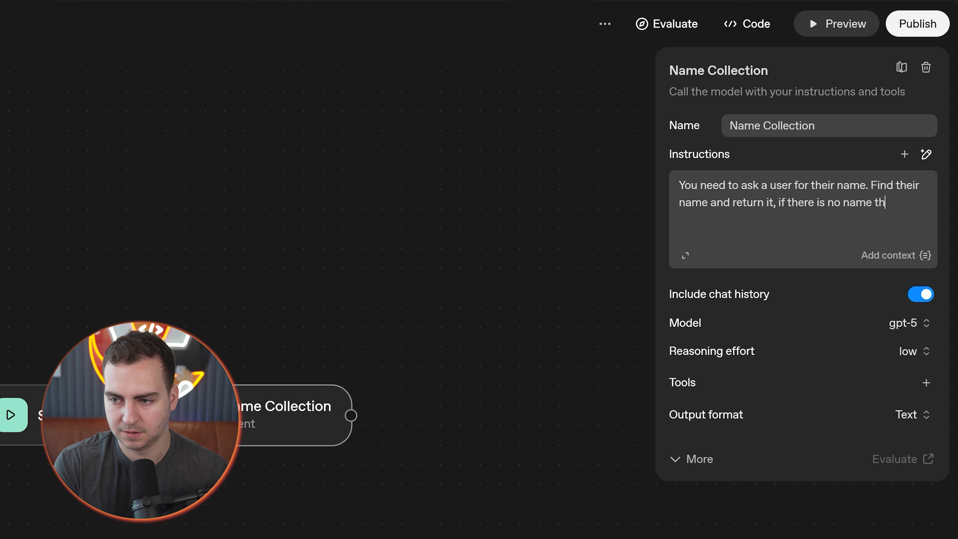
text(en return)
key(BackSpace)
key(BackSpace)
key(BackSpace)
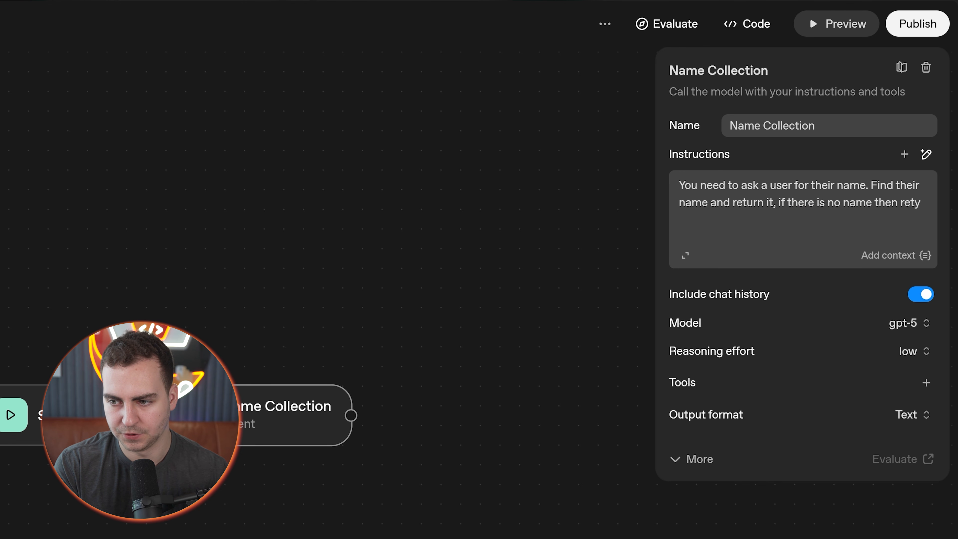
text(urn null.)
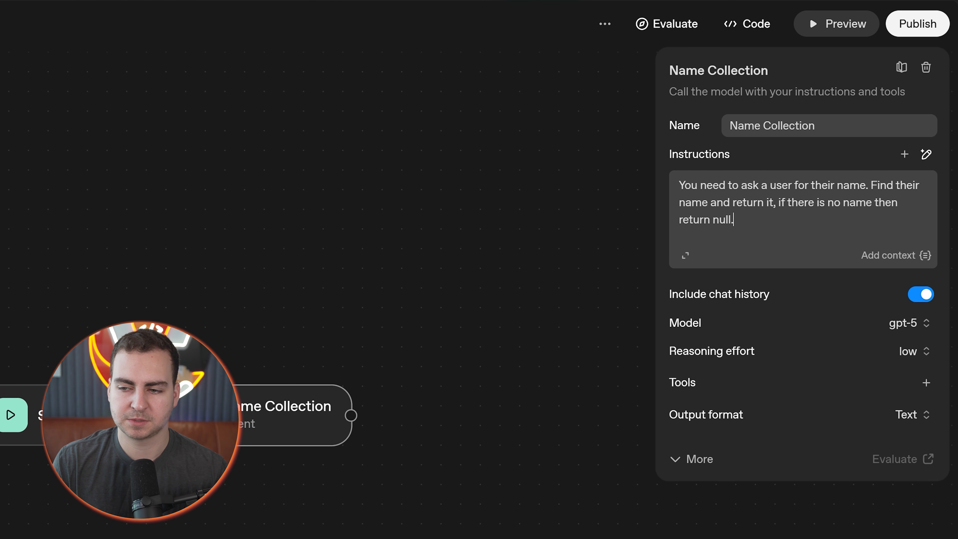
Examine the context variables available for insertion into the Name Collection agent's instructions without adding any.
click(886, 257)
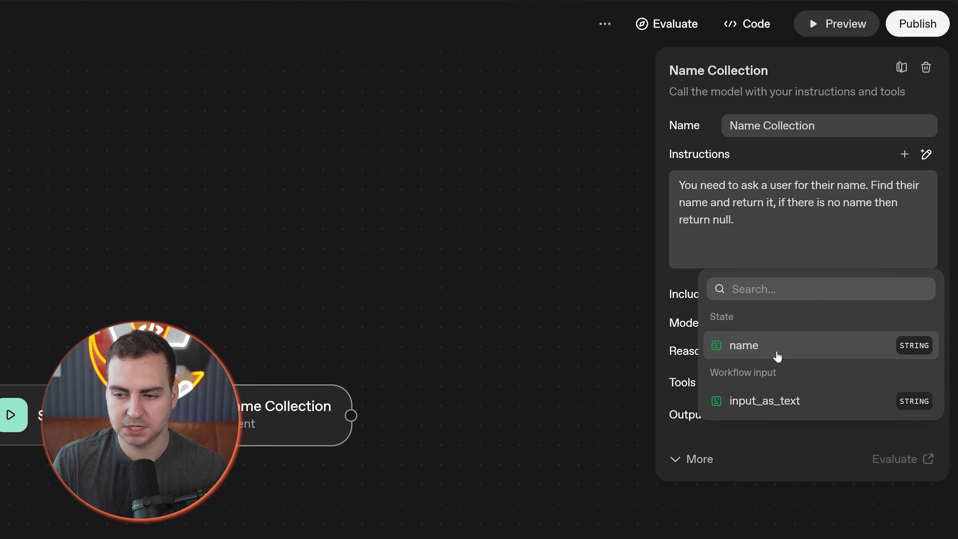
click(912, 259)
click(912, 260)
click(912, 258)
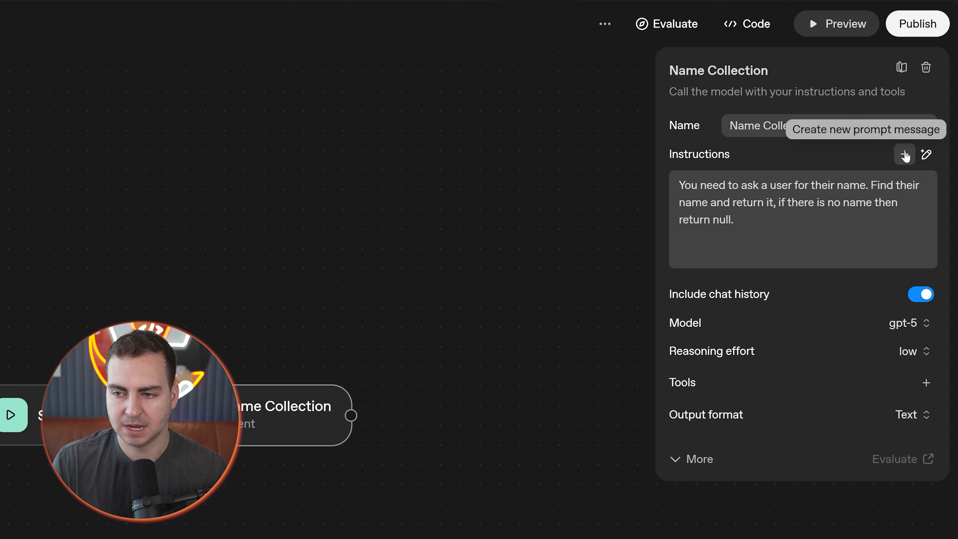
drag(748, 223, 656, 175)
click(803, 225)
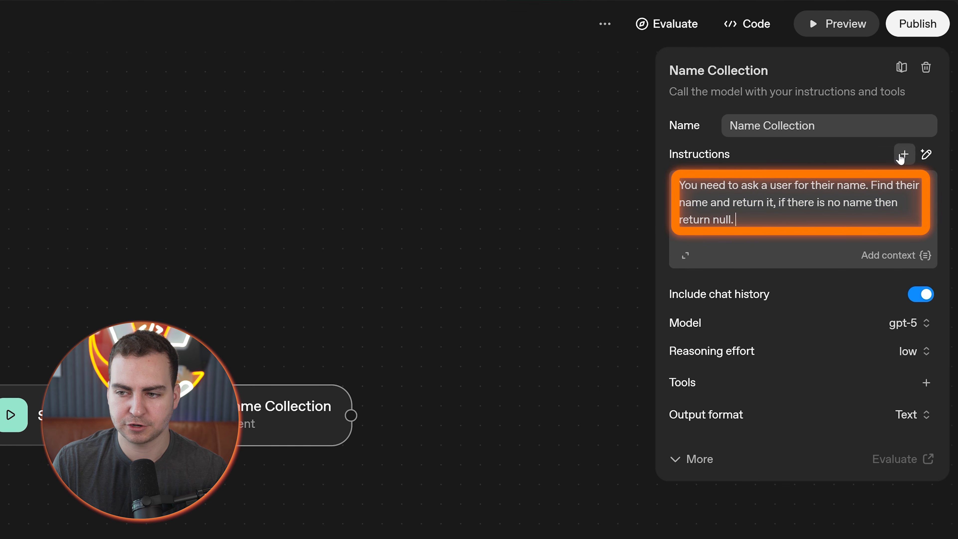
Add a prompt message with the User role to the agent and insert the workflow input variable input_as_text into it.
click(903, 155)
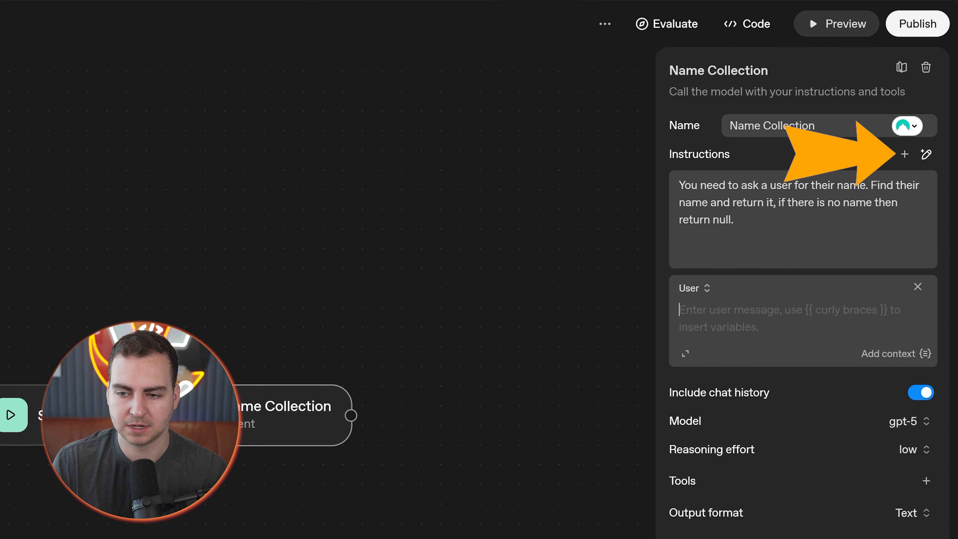
click(705, 186)
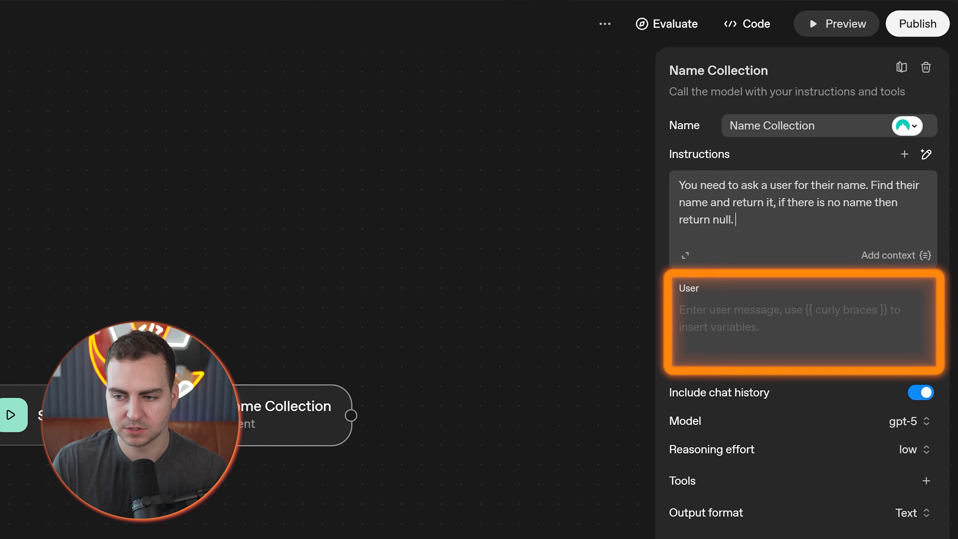
key(ctrl+a)
click(694, 288)
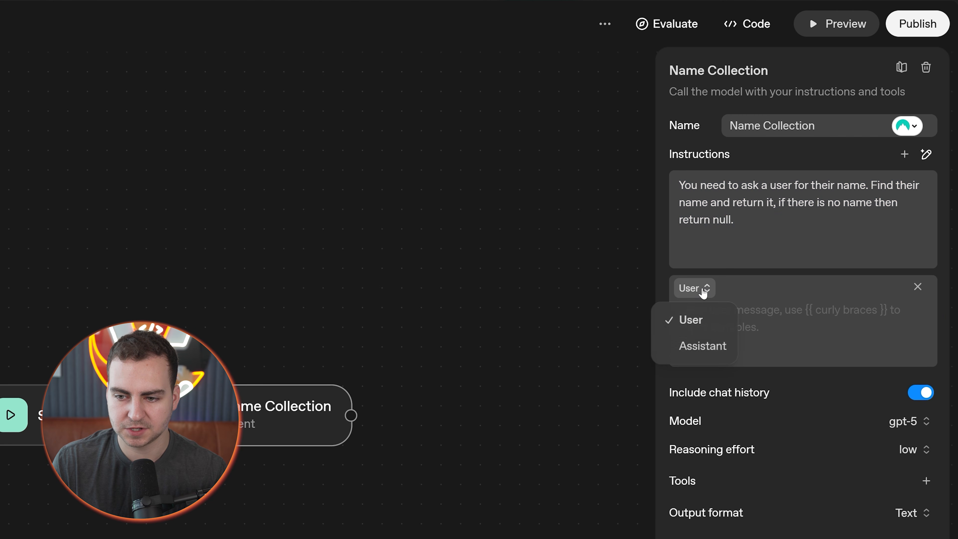
click(708, 320)
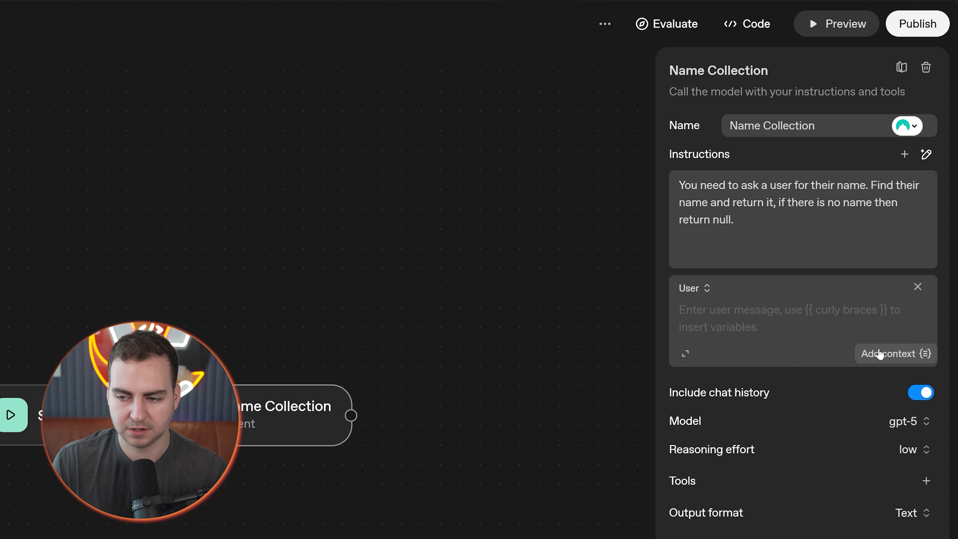
click(886, 353)
click(765, 497)
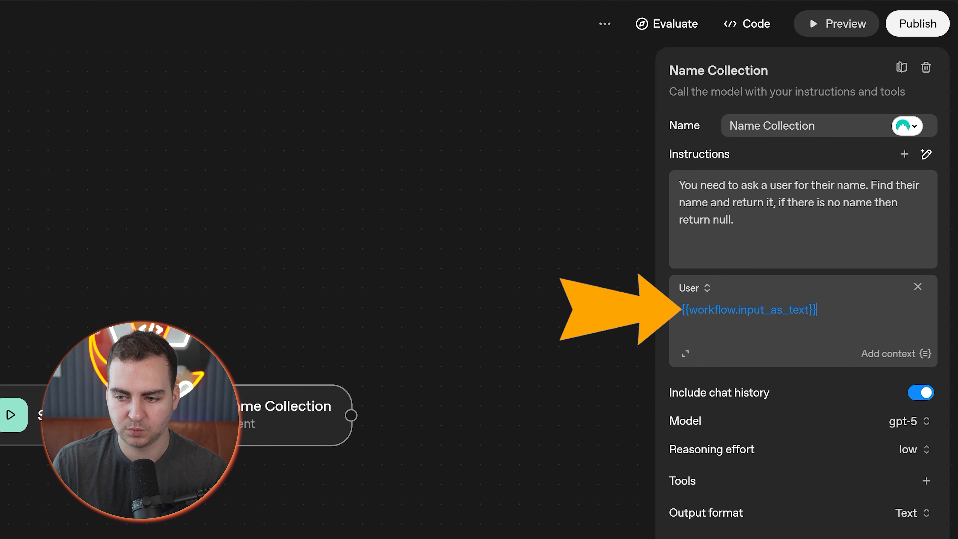
drag(816, 309, 689, 310)
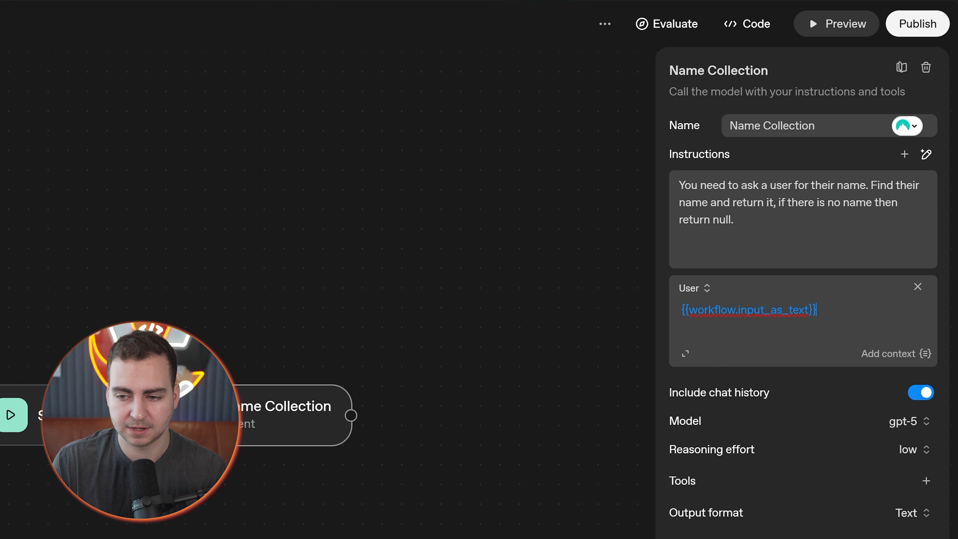
drag(817, 310, 681, 310)
click(818, 310)
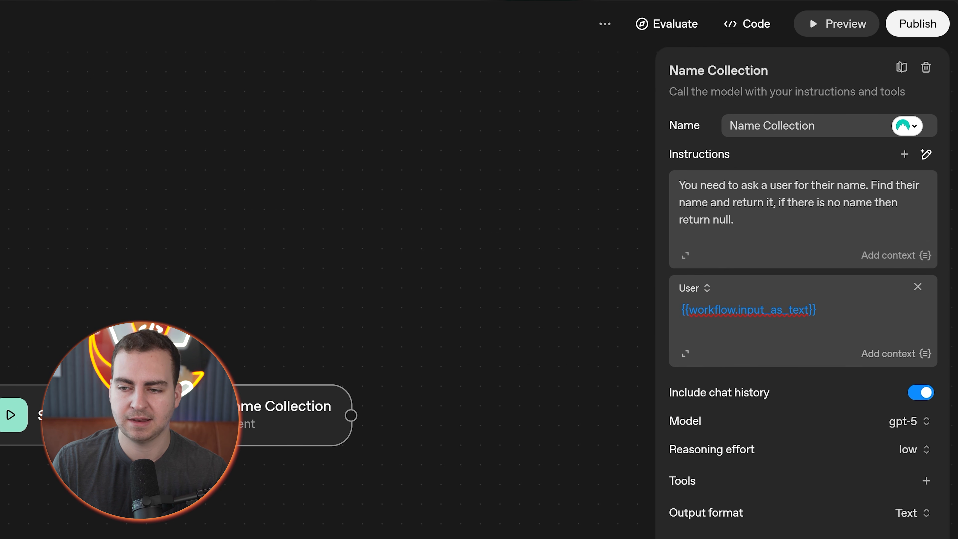
drag(816, 310, 680, 310)
drag(734, 220, 679, 185)
drag(817, 310, 684, 310)
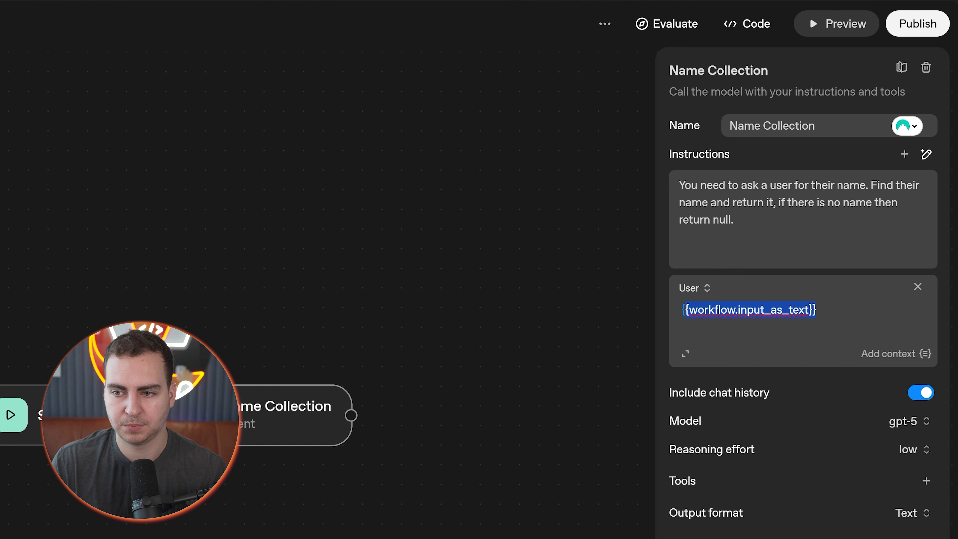
click(819, 310)
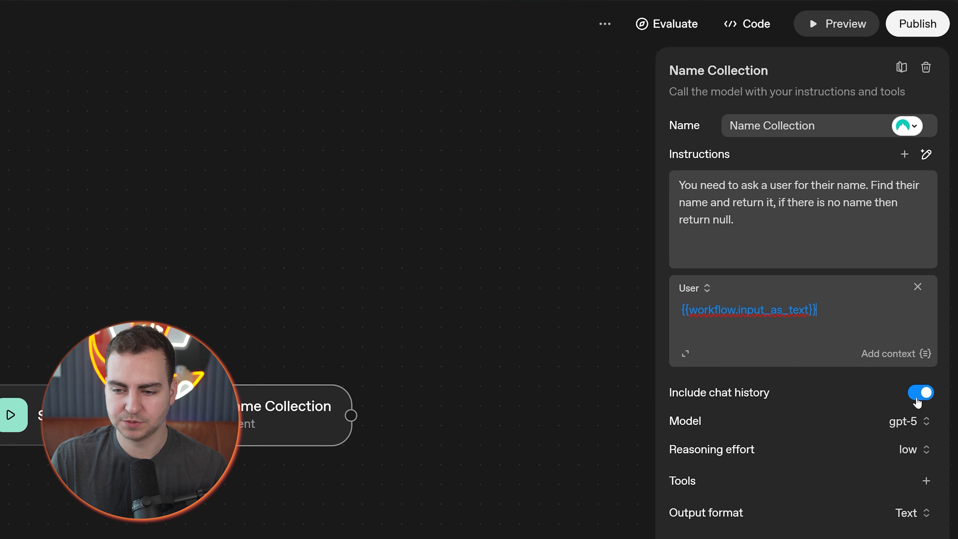
Look through the available models and set the agent's reasoning effort to minimal.
click(920, 419)
scroll(857, 274, down, 10)
scroll(830, 257, up, 10)
click(812, 242)
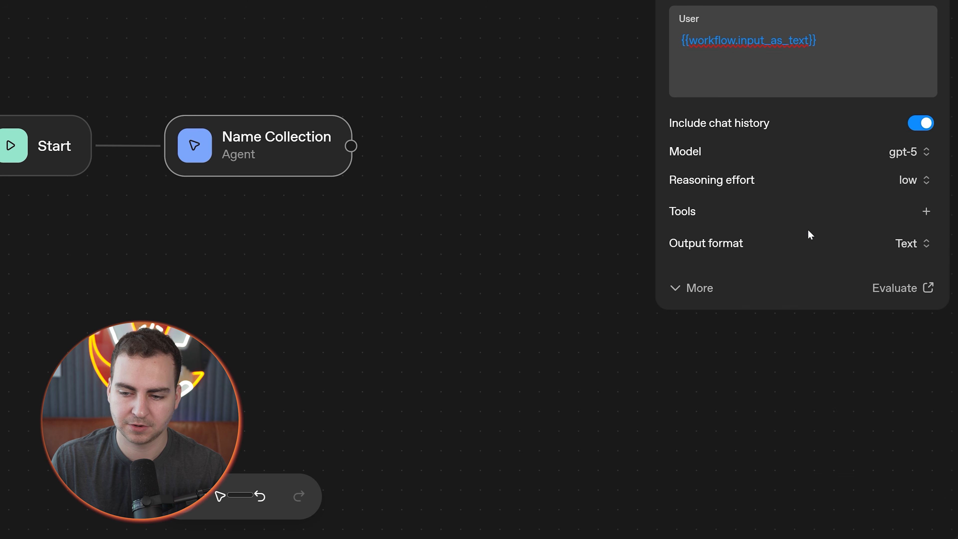
click(905, 181)
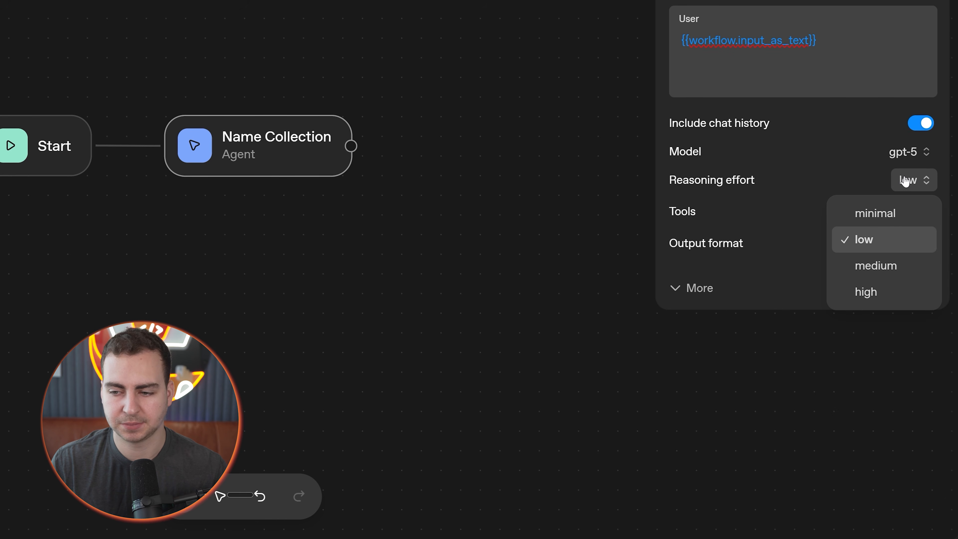
click(913, 212)
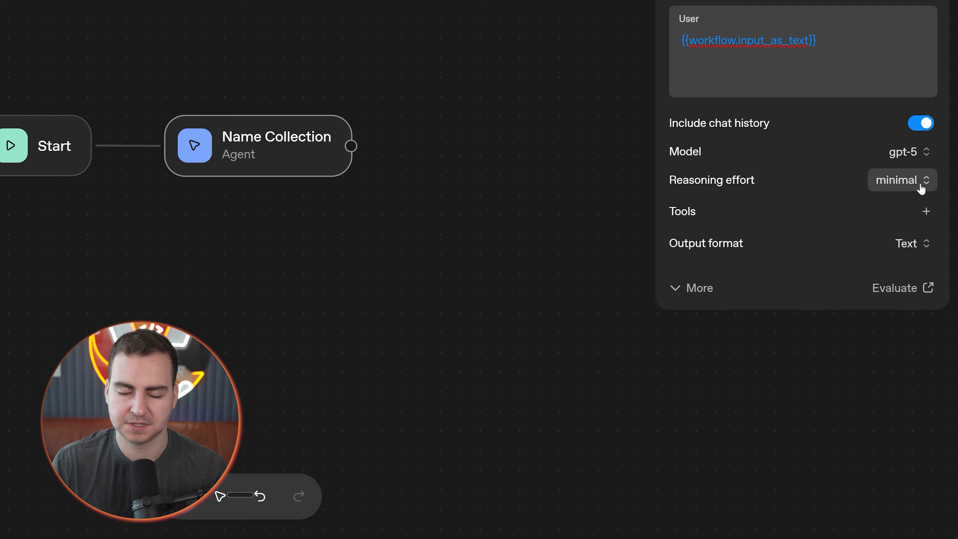
Start a local Function tool for the agent and generate its definition from the description "tool that gets weather".
click(925, 211)
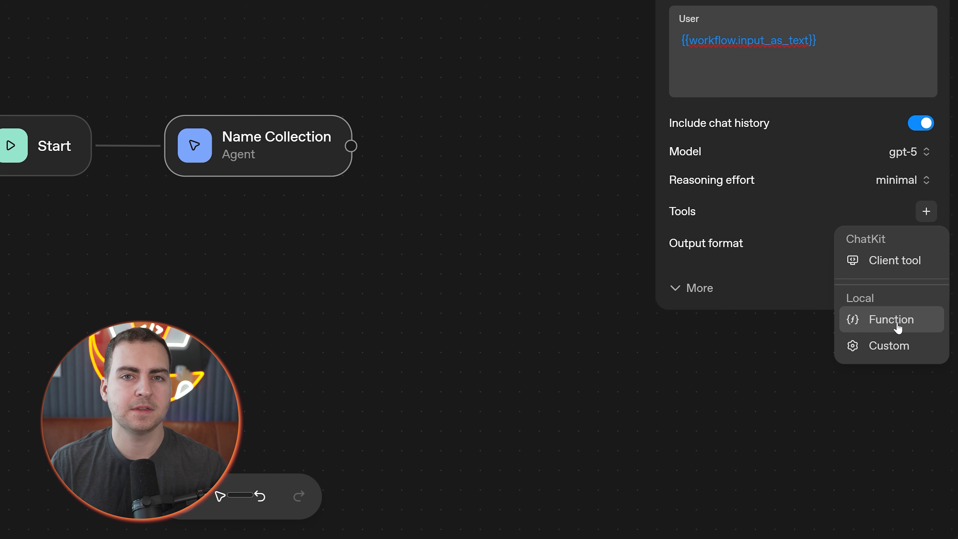
click(897, 327)
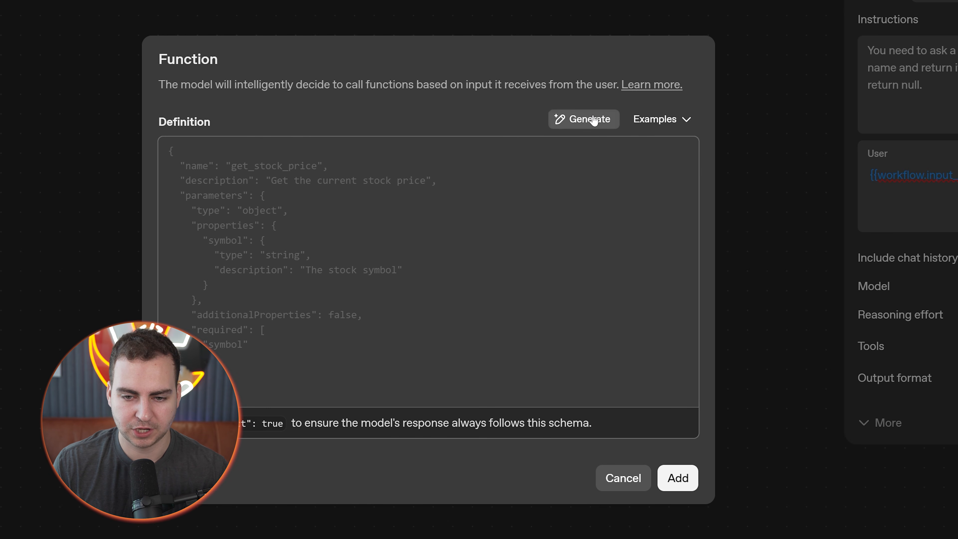
click(586, 170)
text(tool that gets wer)
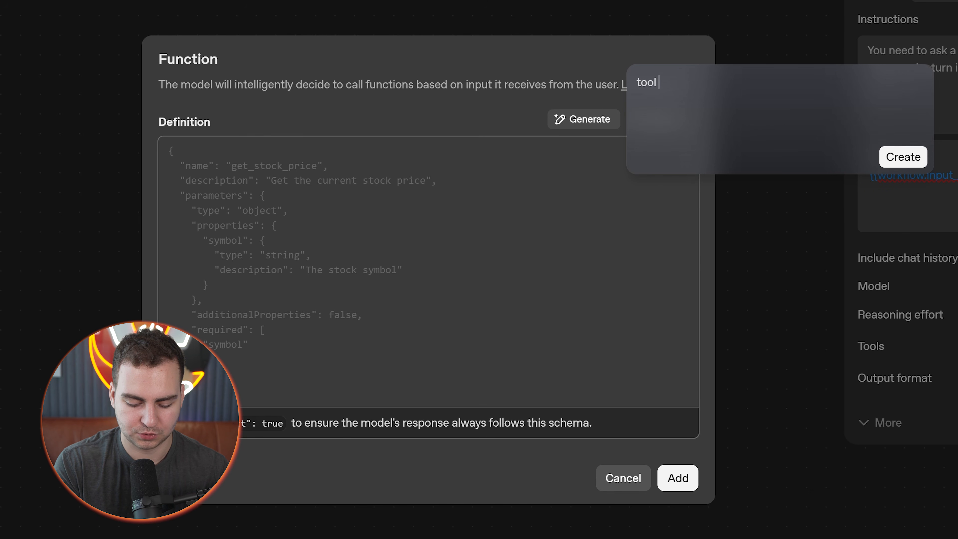
text(a)
key(BackSpace)
key(BackSpace)
text(ather)
click(902, 156)
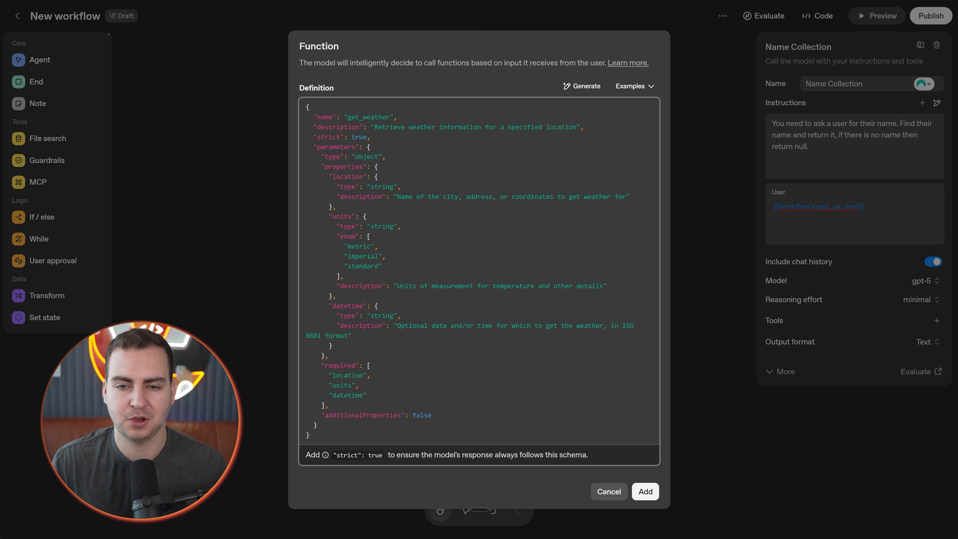
Discard the generated function definition, then look over the agent's local tool types and its additional model, ChatKit and advanced settings.
click(609, 492)
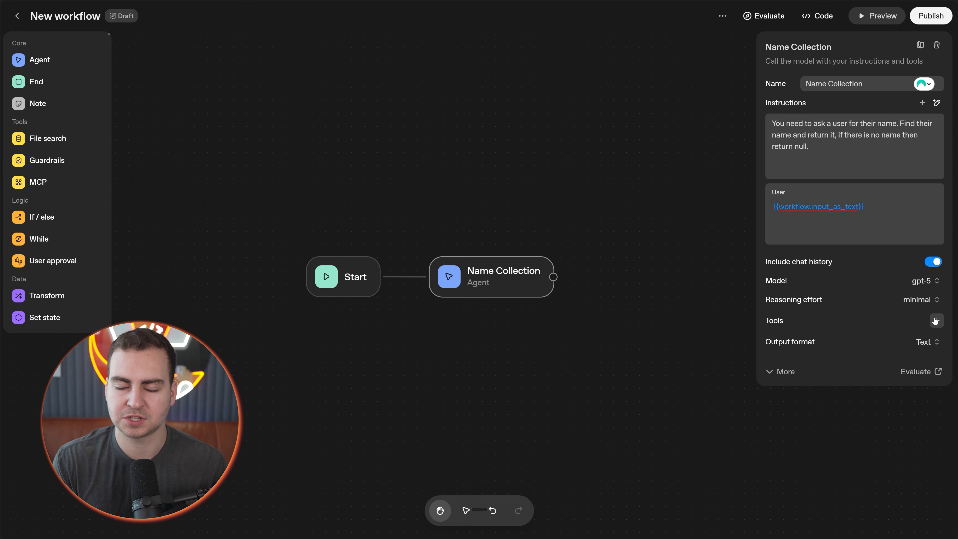
click(935, 320)
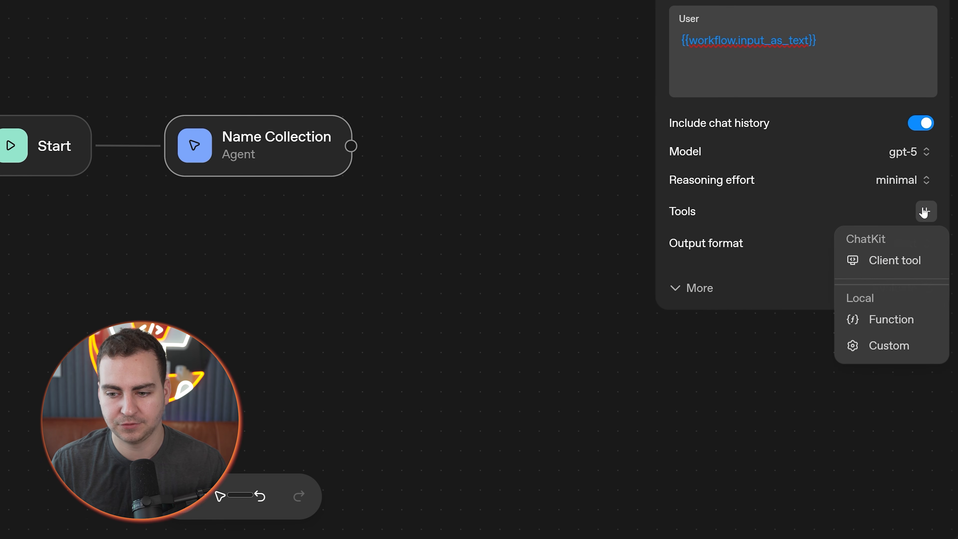
click(891, 319)
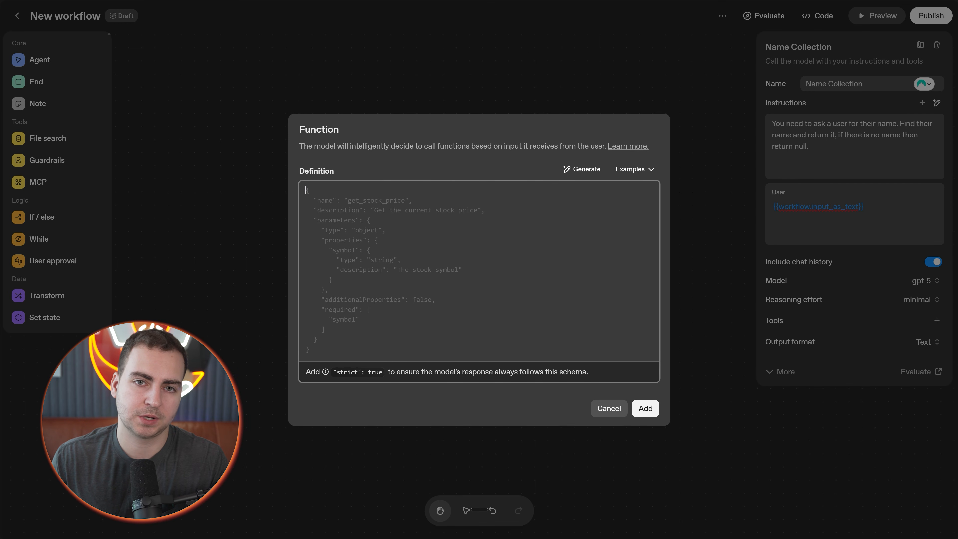
click(614, 407)
click(936, 320)
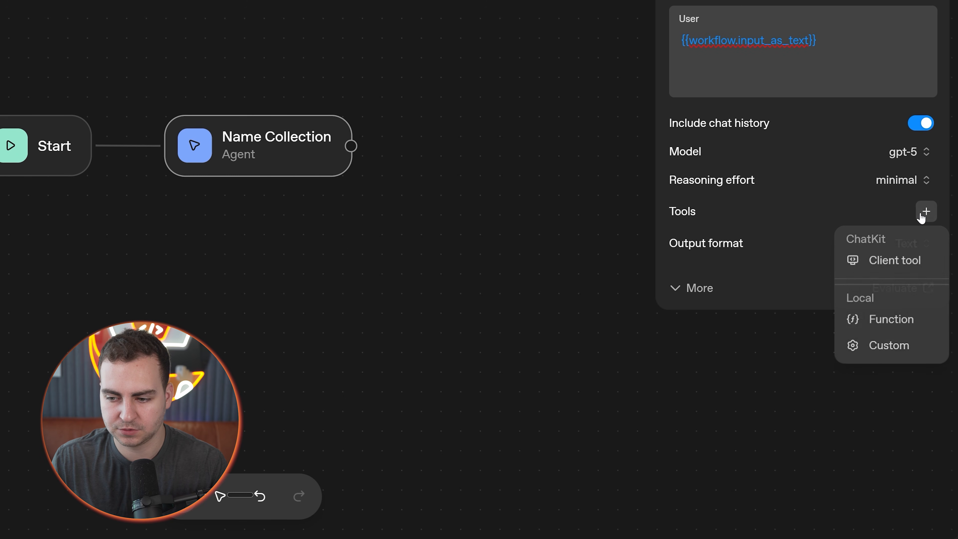
click(898, 345)
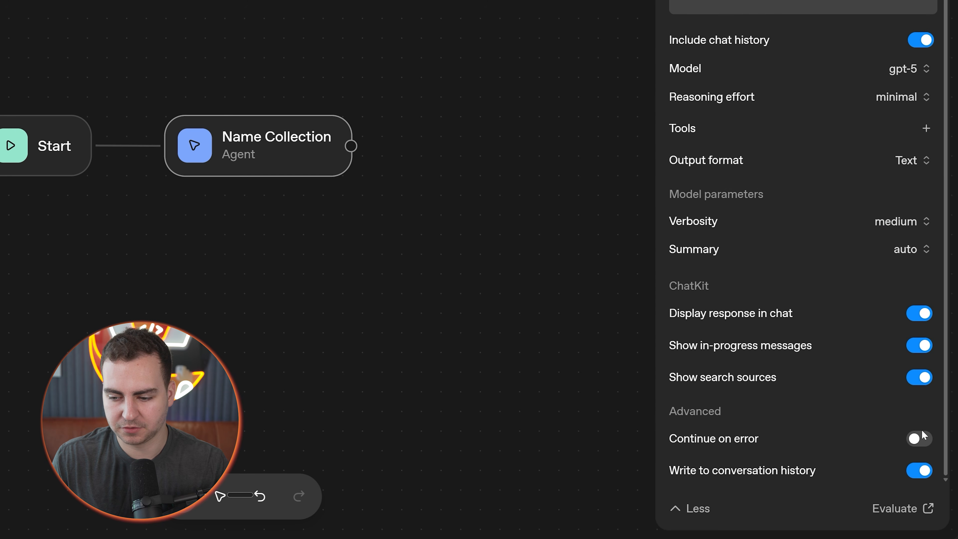
scroll(808, 443, up, 3)
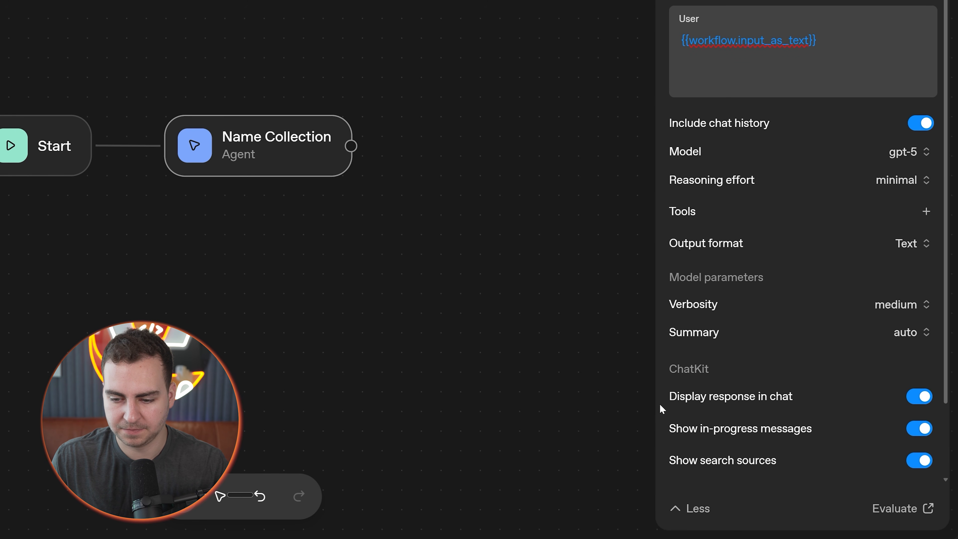
click(689, 510)
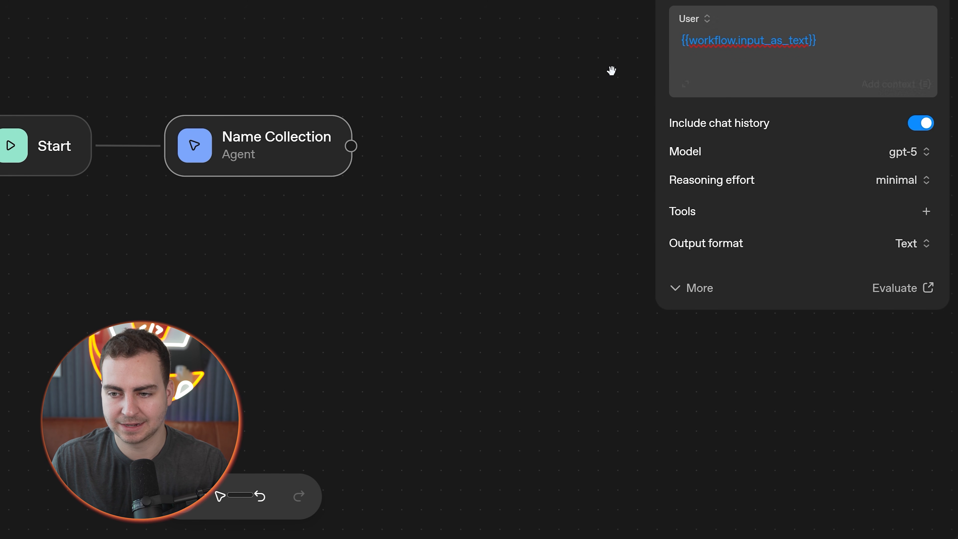
Set the Name Collection agent's output format to JSON and add a string schema property "name" described as "the name the user entered".
click(907, 244)
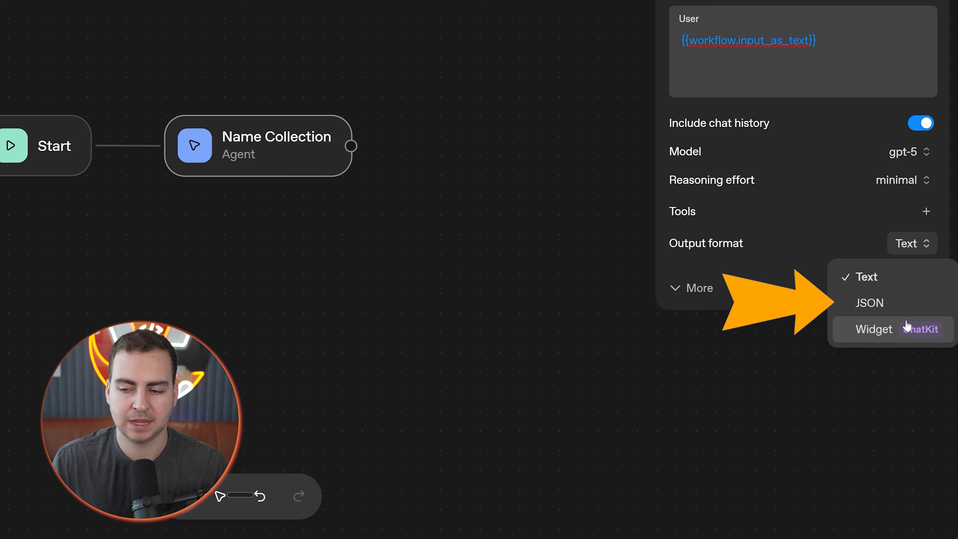
click(905, 311)
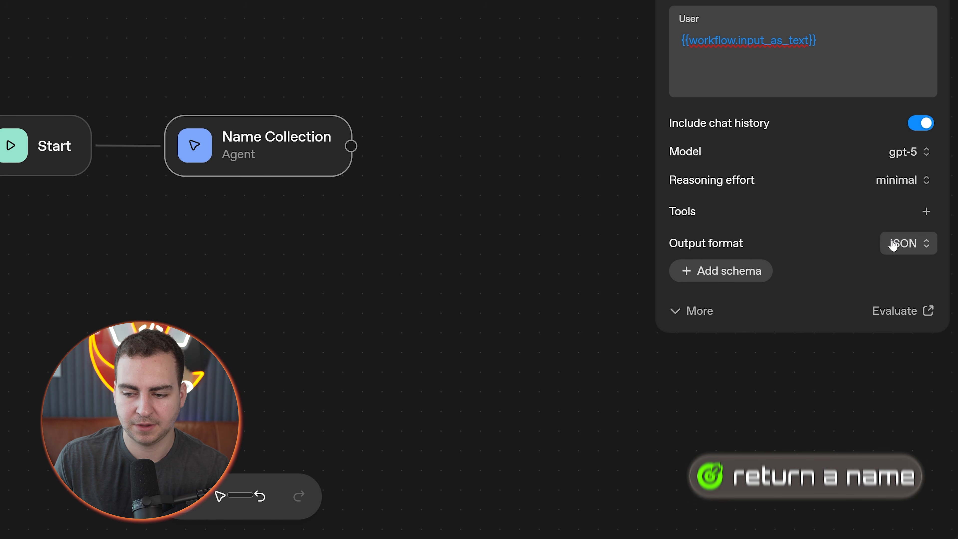
click(749, 269)
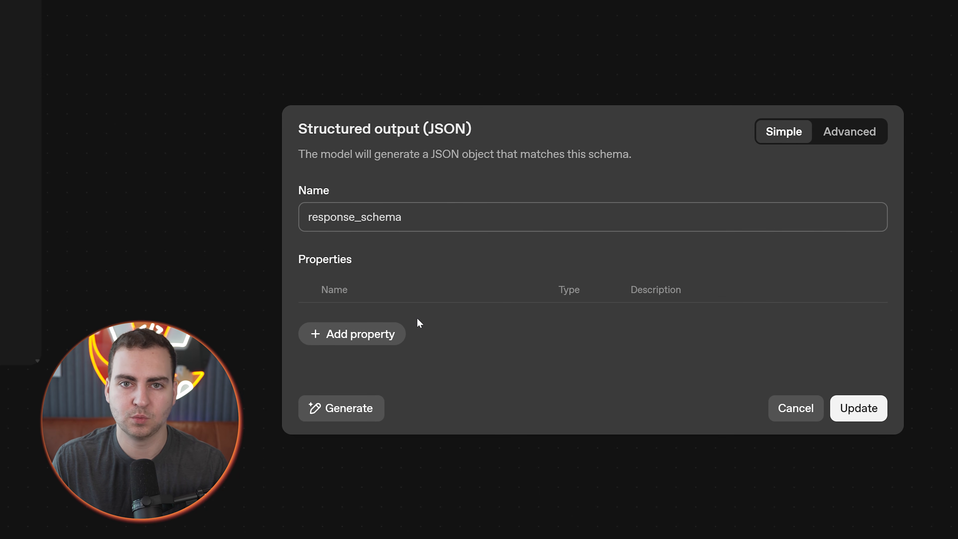
click(346, 334)
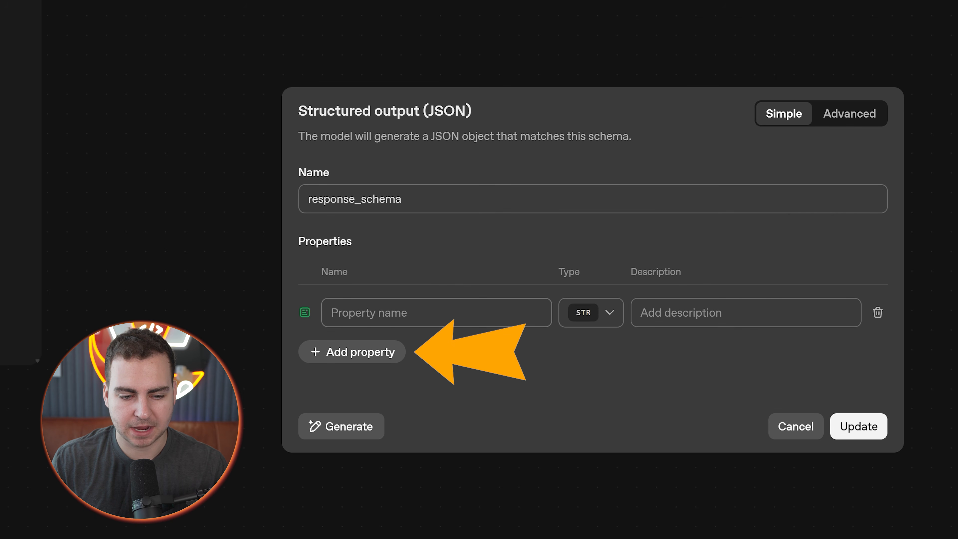
text(name)
key(Tab)
key(Tab)
text(the n)
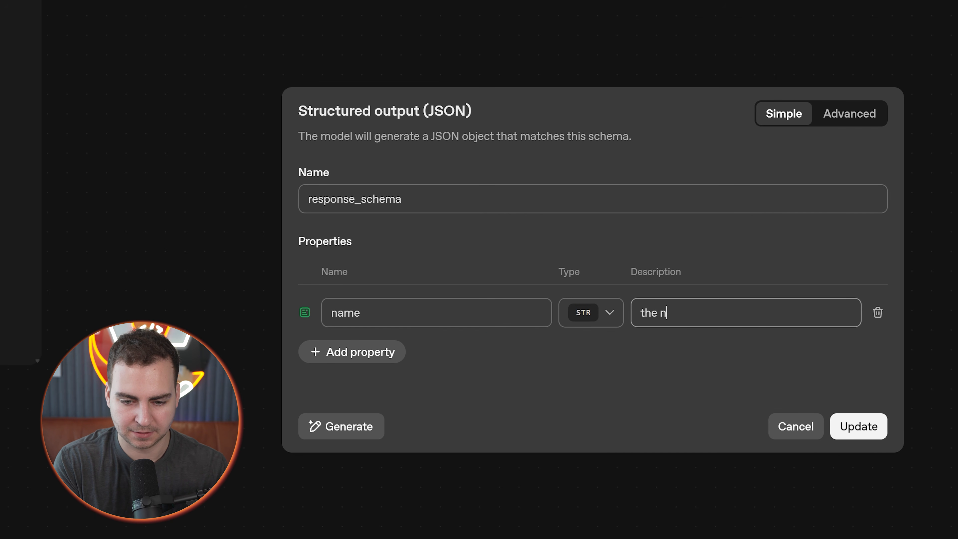
text(ame the user entered)
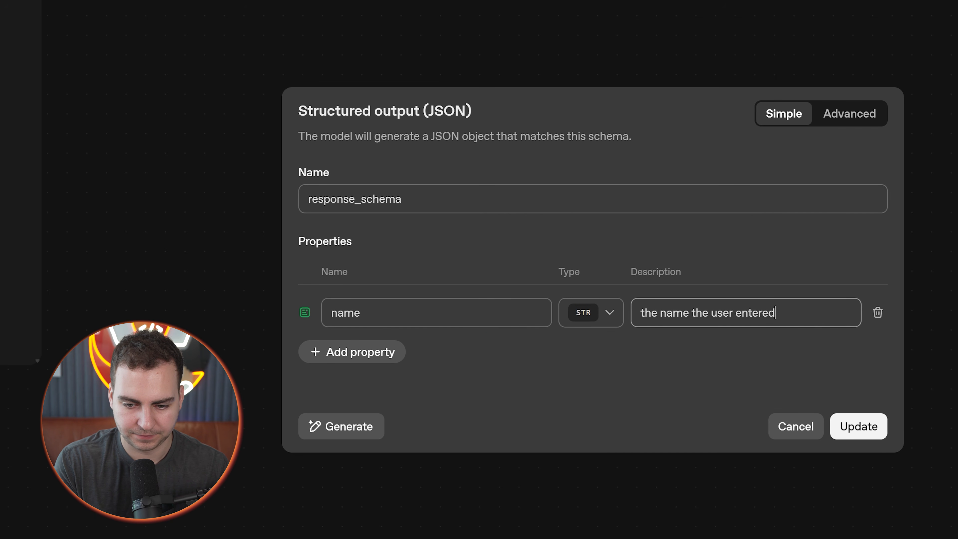
click(621, 352)
Add a boolean property "name_found" described as "if a name was detected" and save the response schema.
click(387, 362)
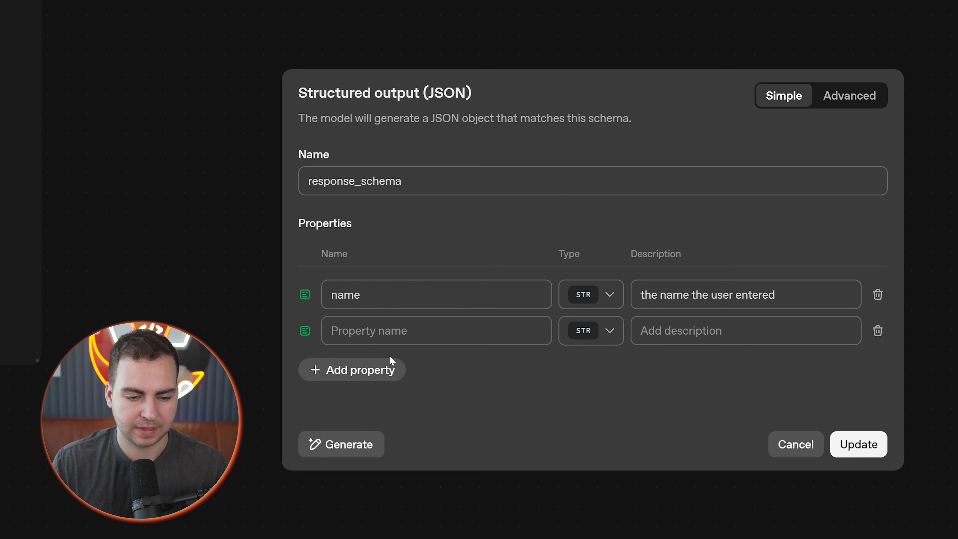
click(596, 332)
click(604, 419)
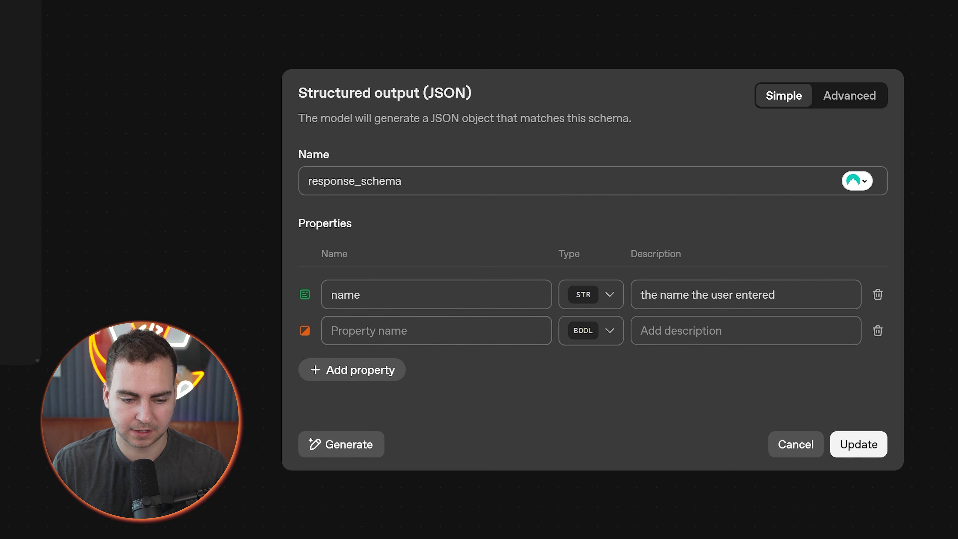
text(name_found)
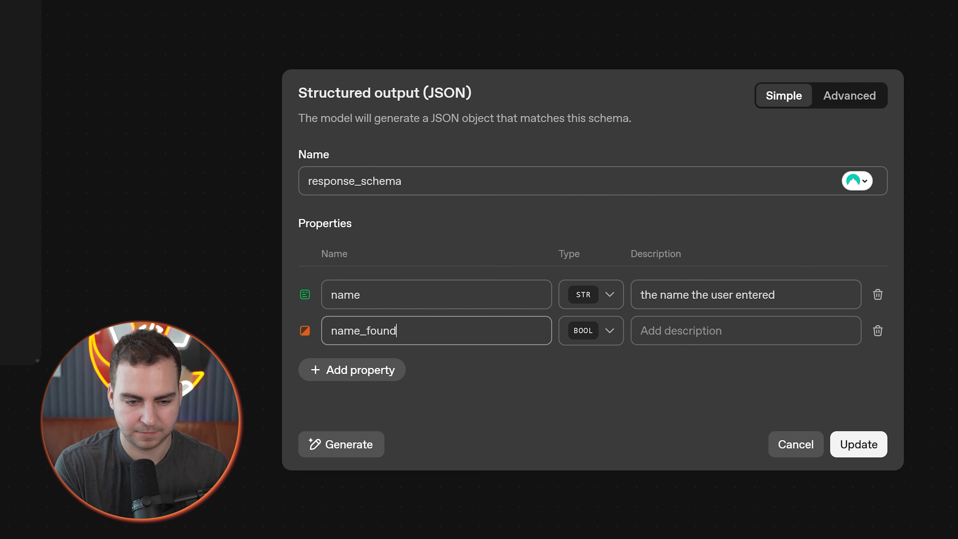
click(702, 343)
text(if a n)
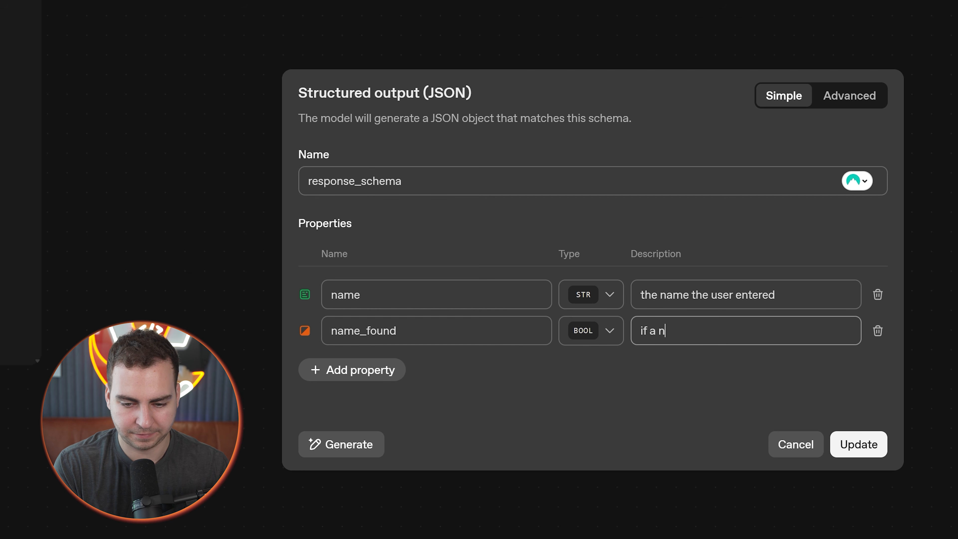
text(ame was deteced)
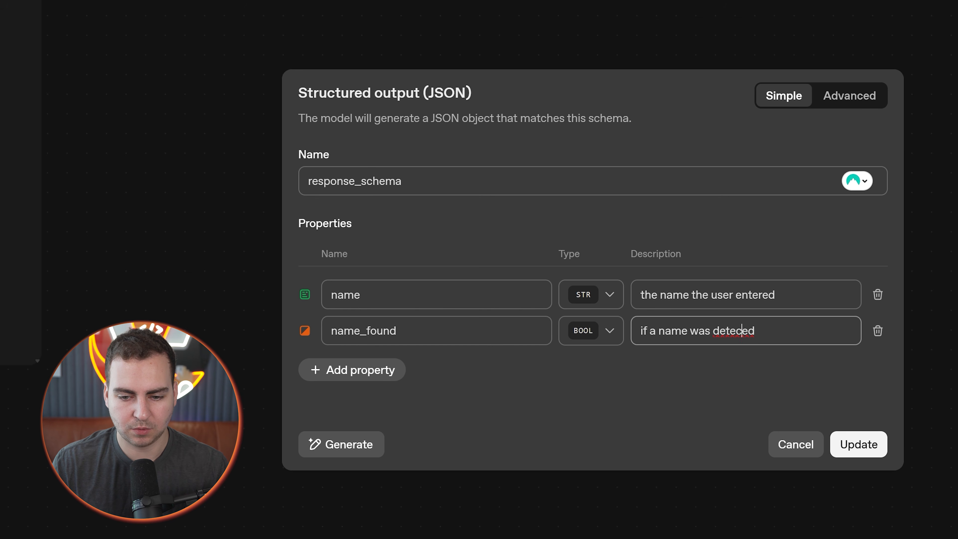
right_click(733, 330)
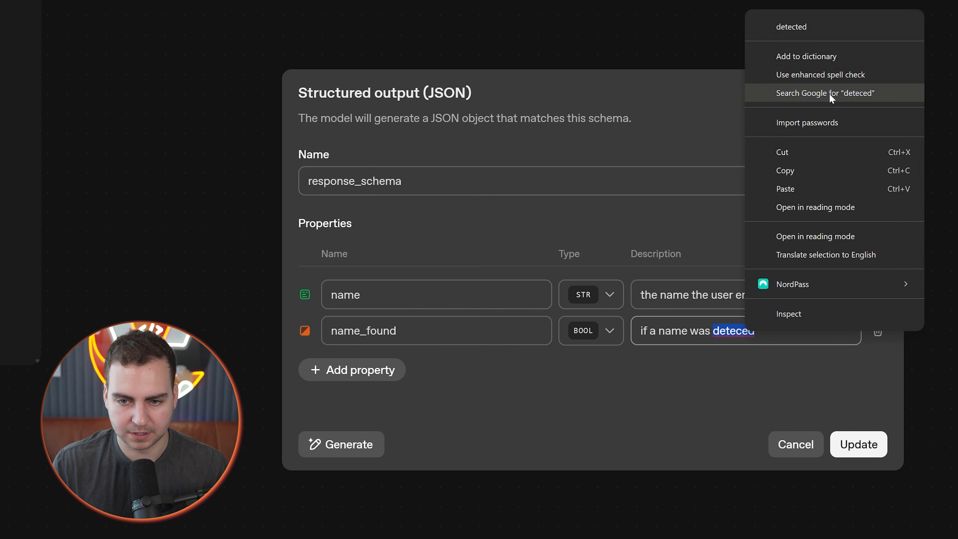
click(844, 26)
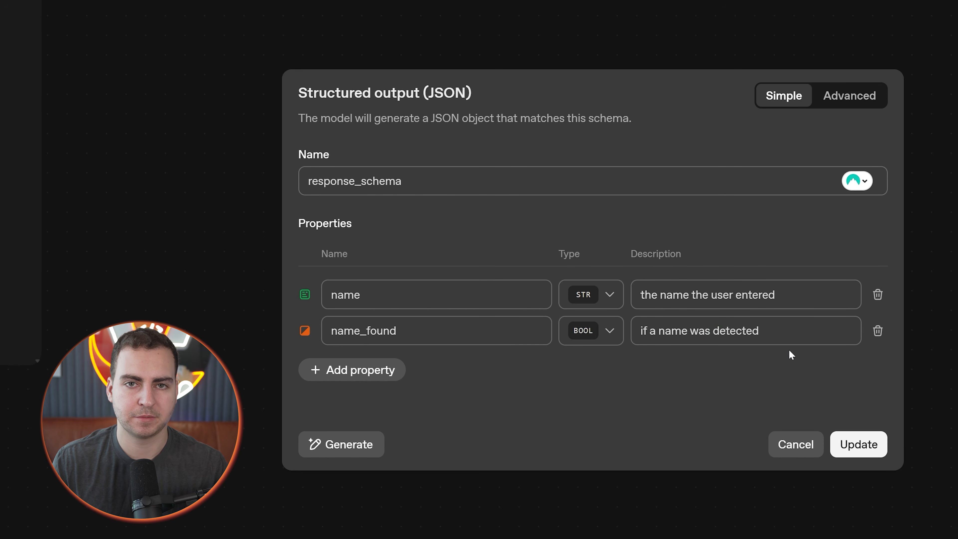
double_click(345, 294)
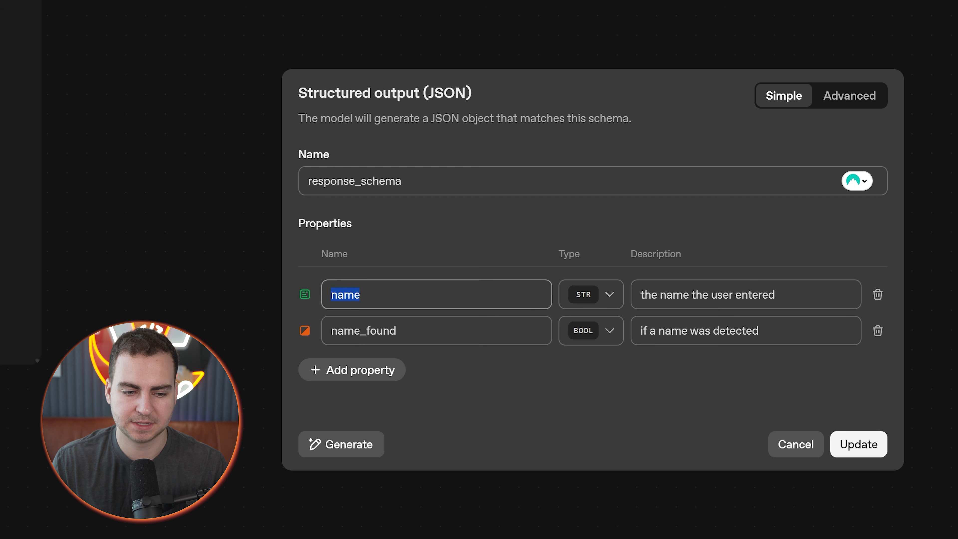
drag(405, 331, 306, 333)
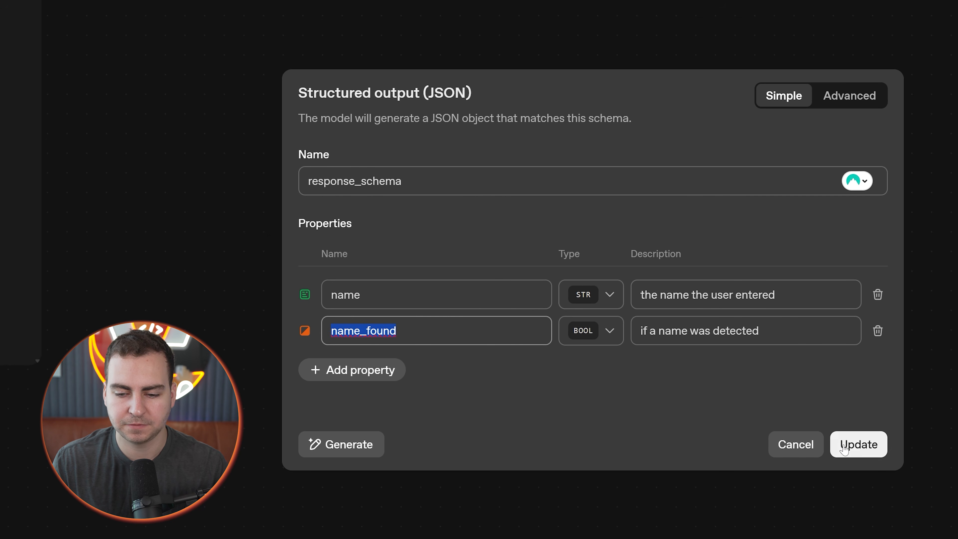
click(858, 444)
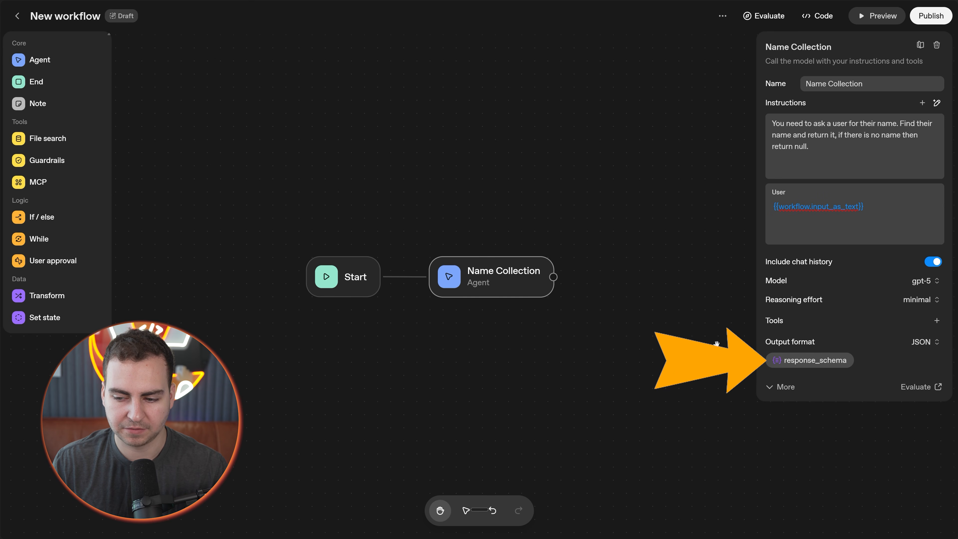
Add an If / else node connected after Name Collection, with a single case "name found" and the condition input.output_parsed.name_found == true.
drag(643, 260, 588, 261)
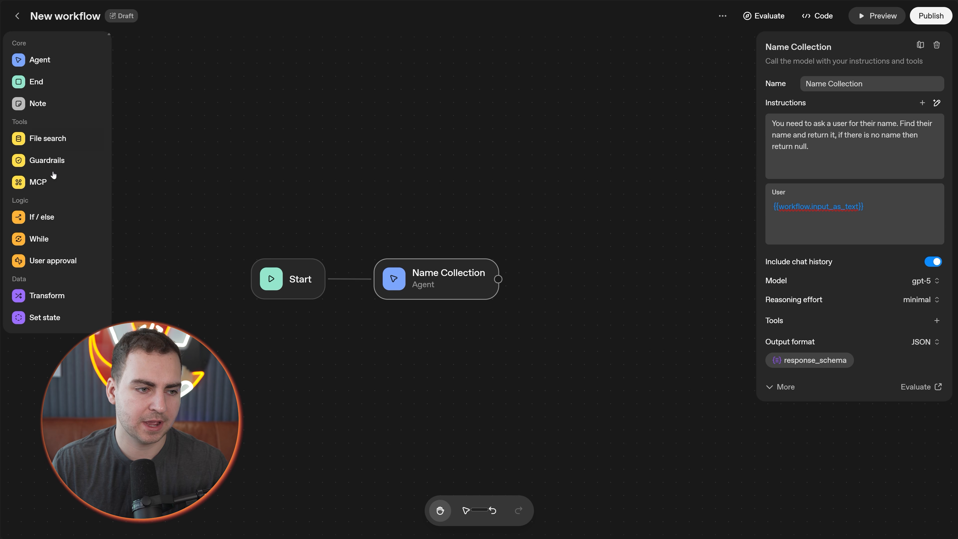
mouse_move(49, 213)
mouse_down()
mouse_move(50, 227)
mouse_move(542, 274)
mouse_move(515, 278)
mouse_move(558, 292)
mouse_move(588, 253)
mouse_up()
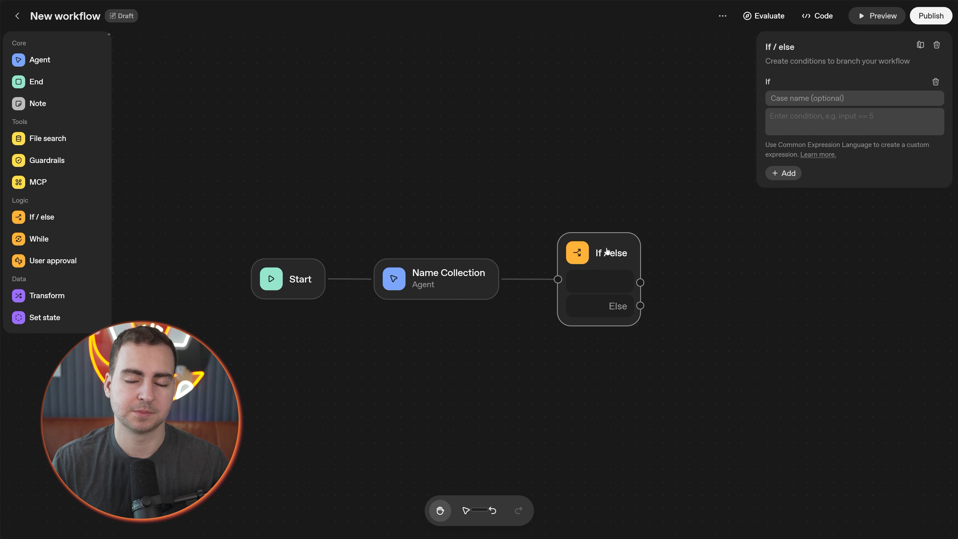
click(776, 100)
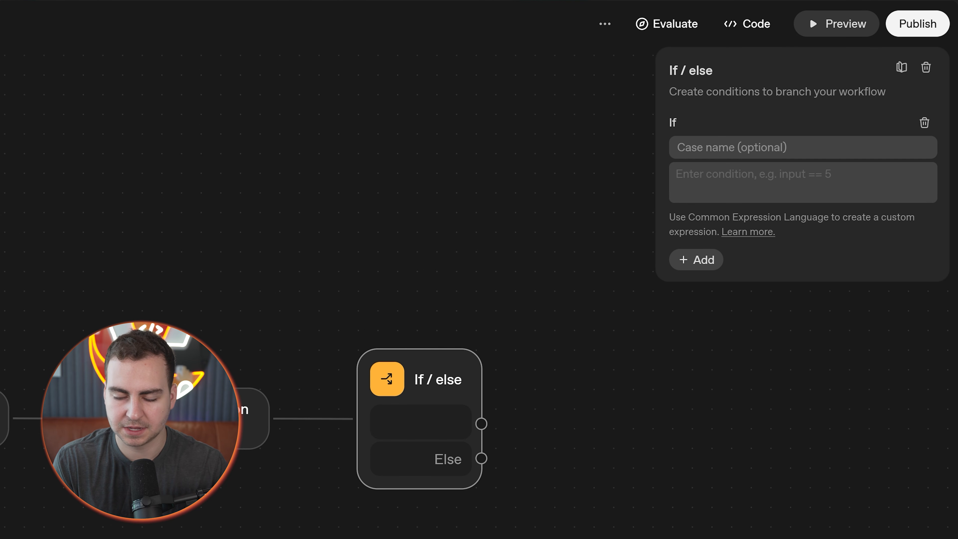
text(name found)
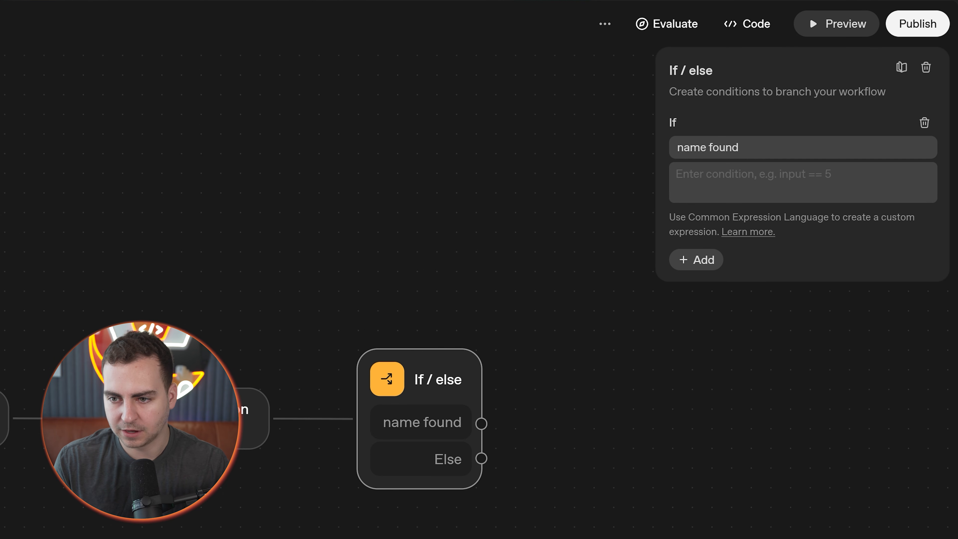
key(Tab)
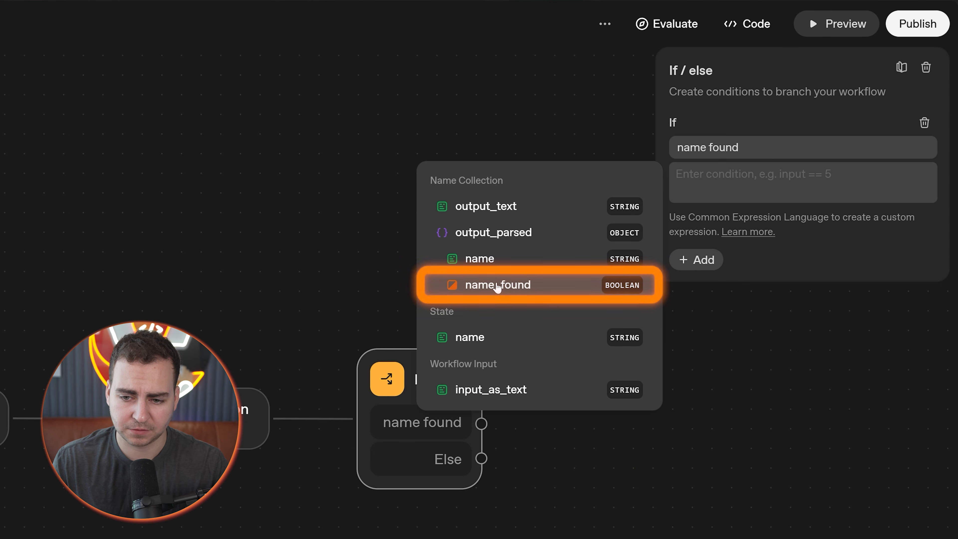
click(497, 284)
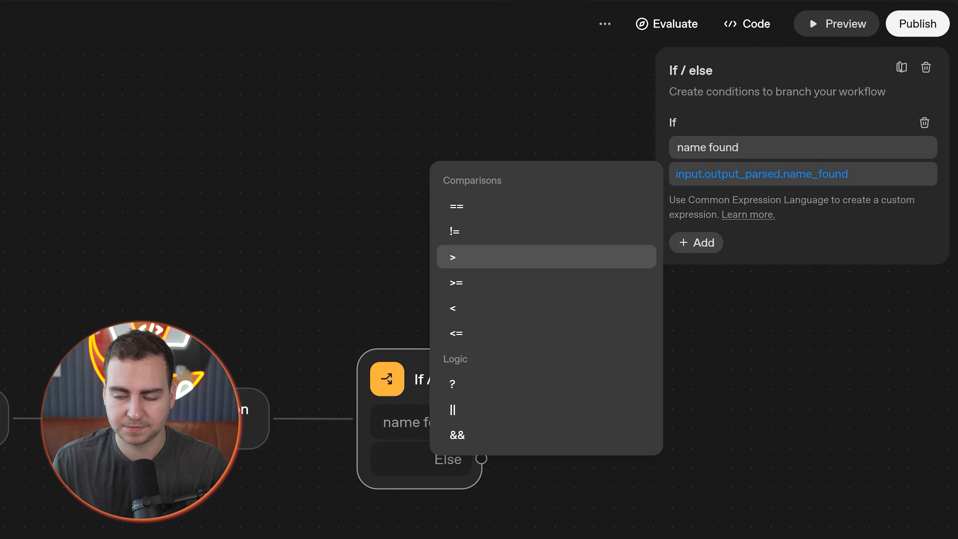
text(== true)
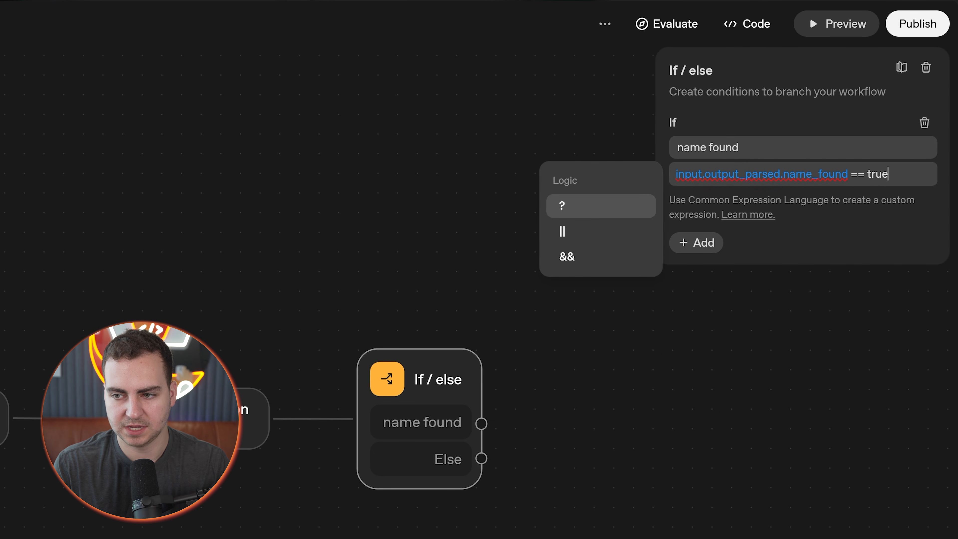
click(693, 244)
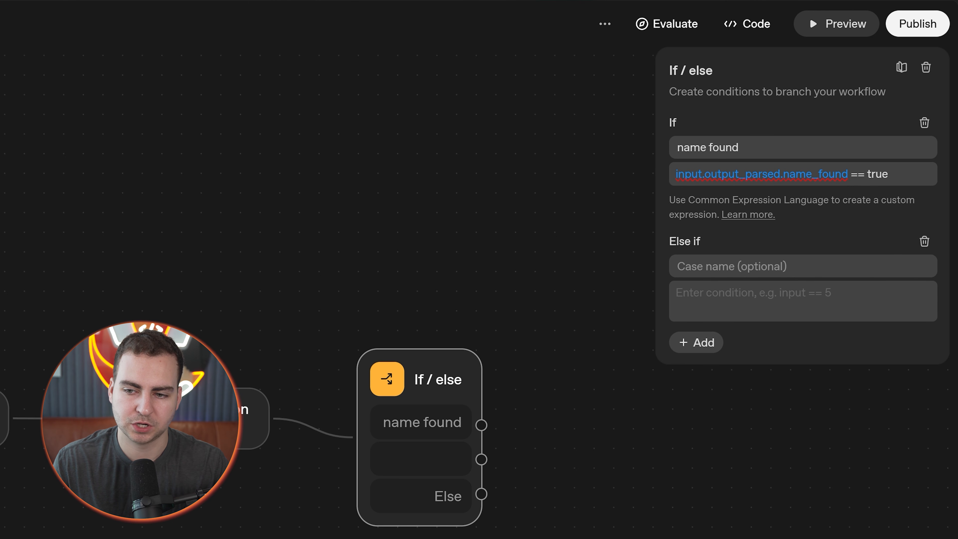
click(924, 240)
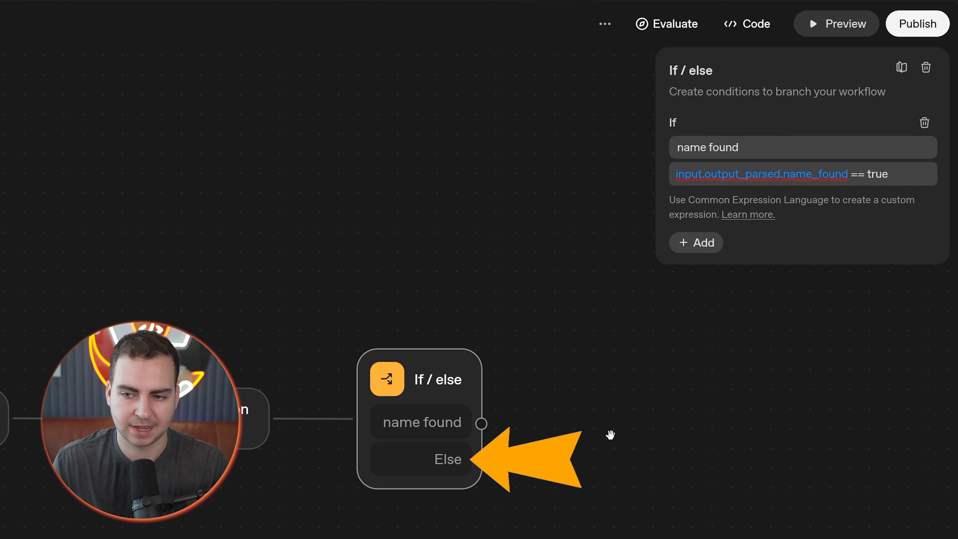
Add a new Agent node beside the If / else node and connect the "name found" branch to it.
click(617, 432)
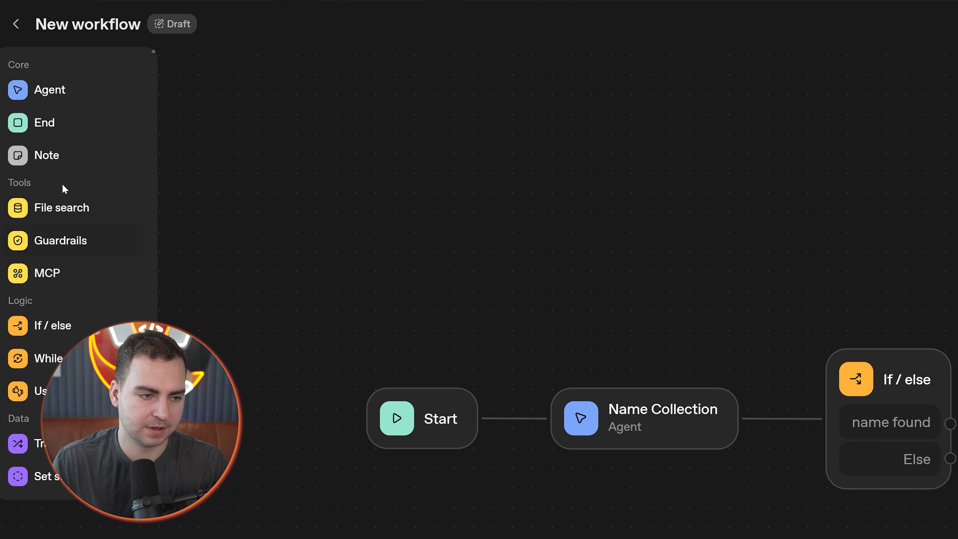
drag(64, 91, 679, 378)
drag(710, 405, 615, 379)
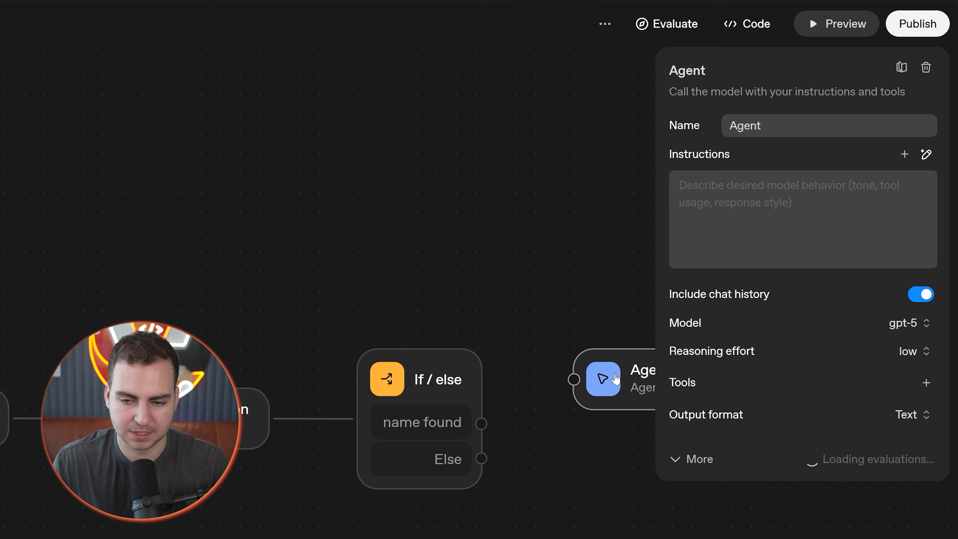
drag(481, 424, 574, 379)
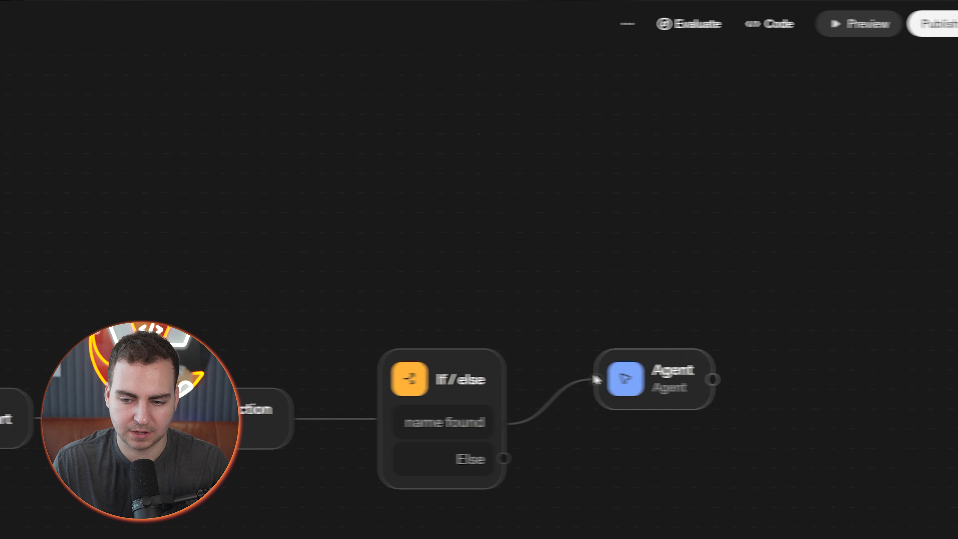
Add an End node beneath the new Agent node and connect the If / else node's Else branch to it.
drag(76, 127, 641, 521)
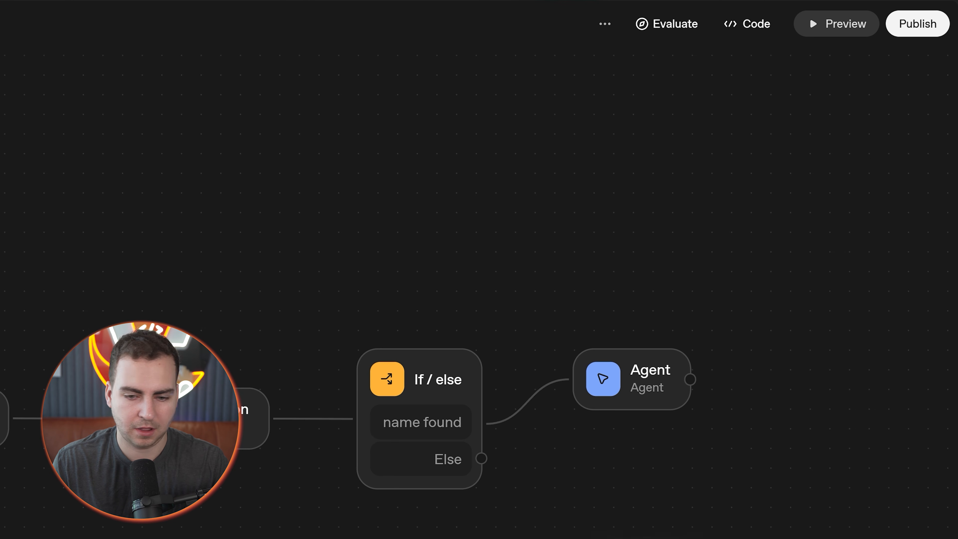
drag(950, 458, 578, 354)
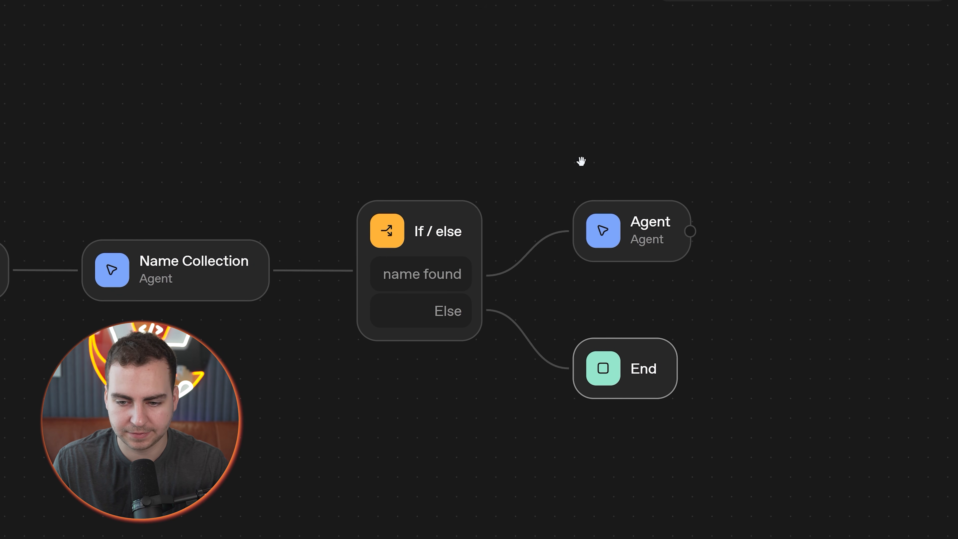
Set the new Agent's instructions to "answer the users question and always refer to them by name:" followed by the state variable name.
drag(567, 150, 469, 152)
click(491, 231)
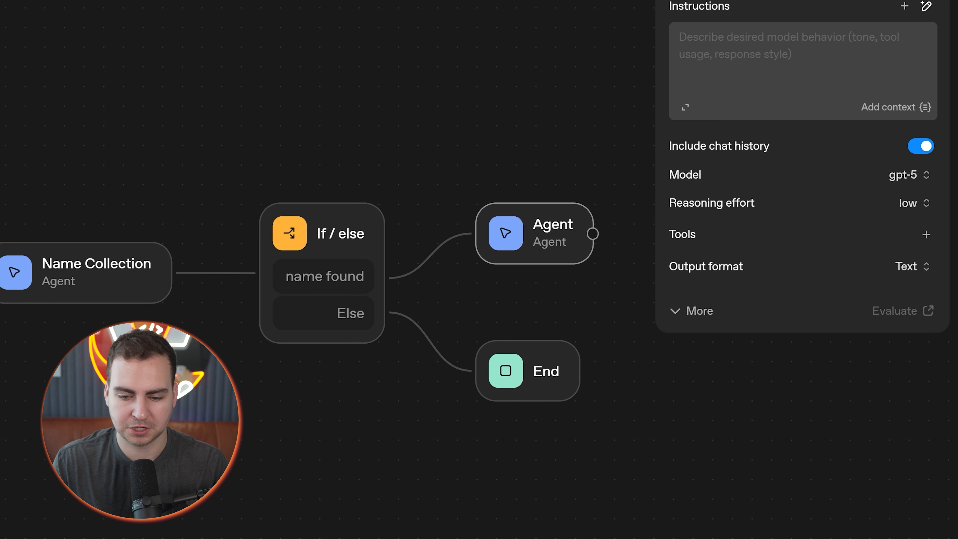
text(a)
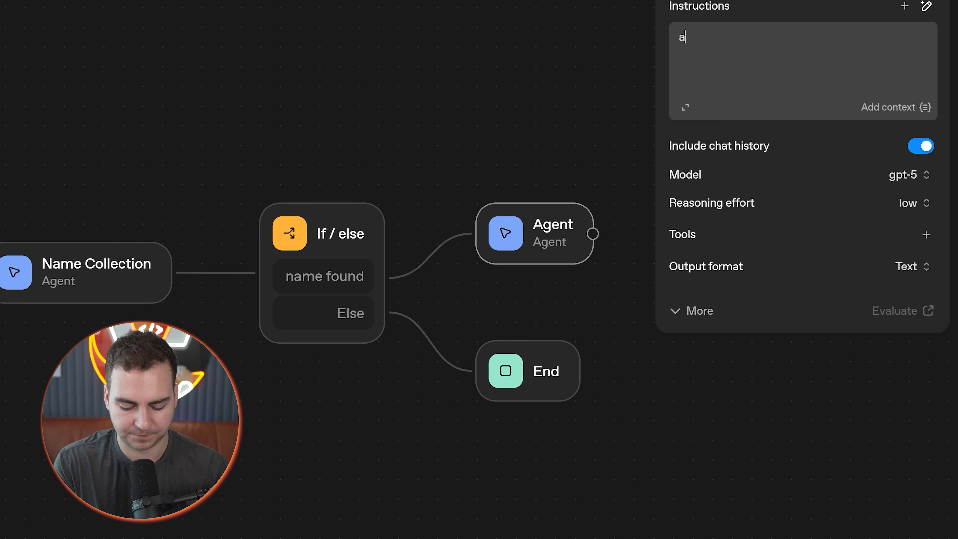
text(nswer the users question and and alewa)
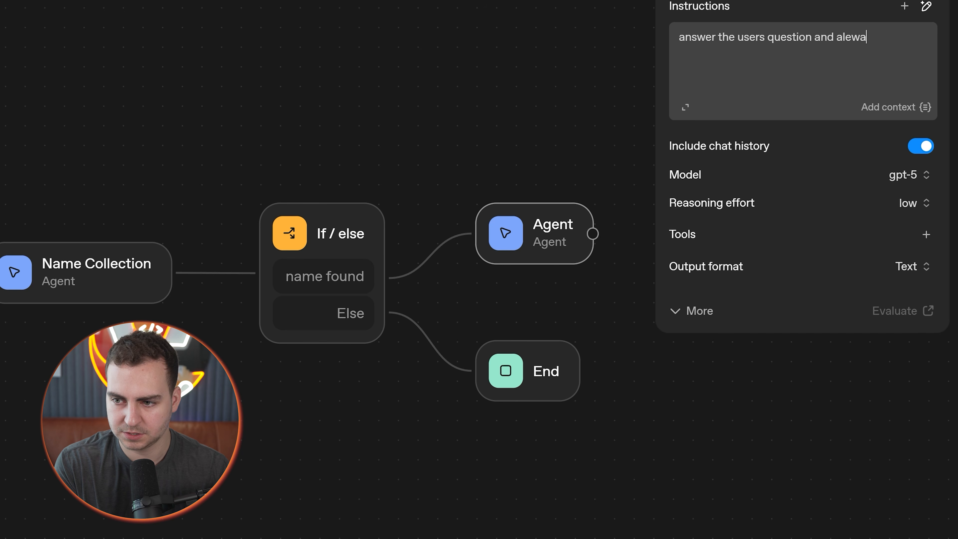
key(BackSpace)
key(BackSpace)
text(ways ref)
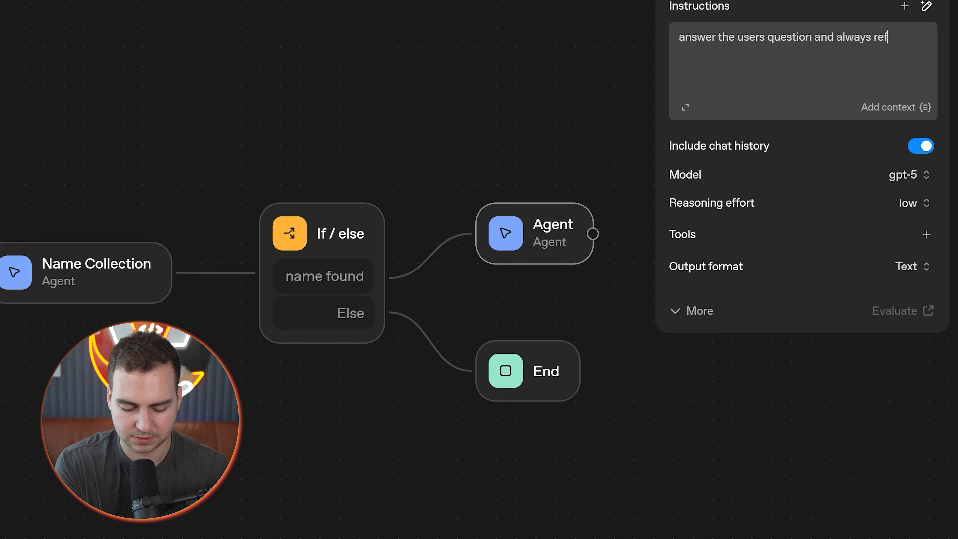
text(er to them bys)
key(BackSpace)
text(name:)
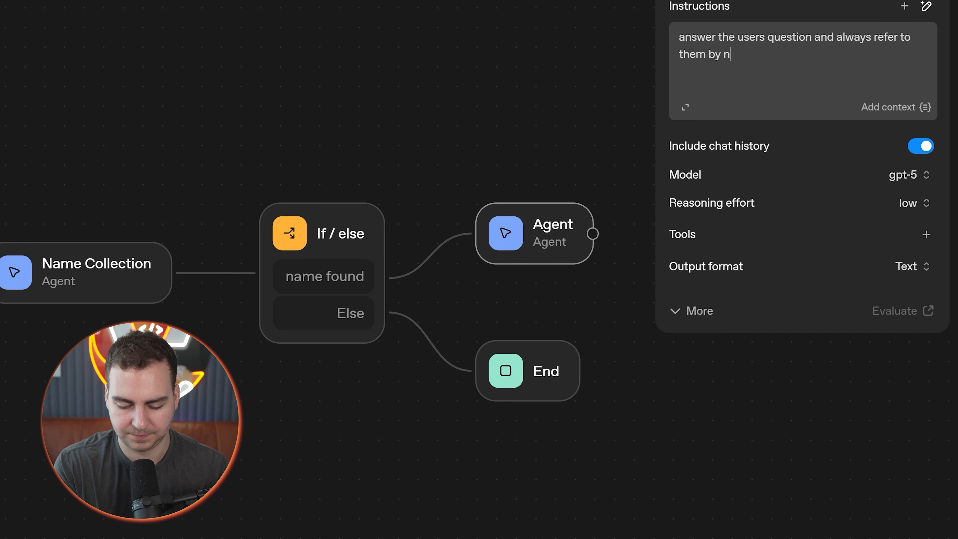
click(867, 107)
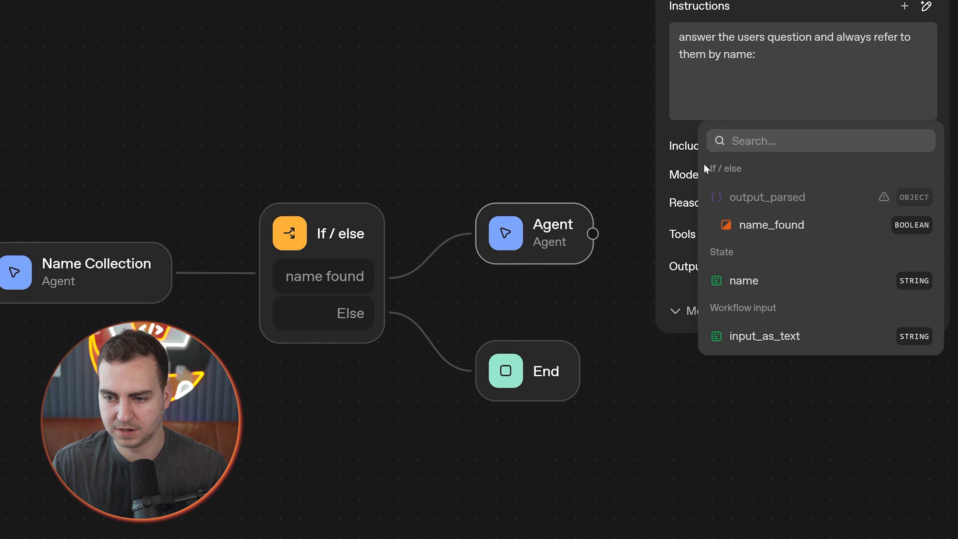
click(746, 286)
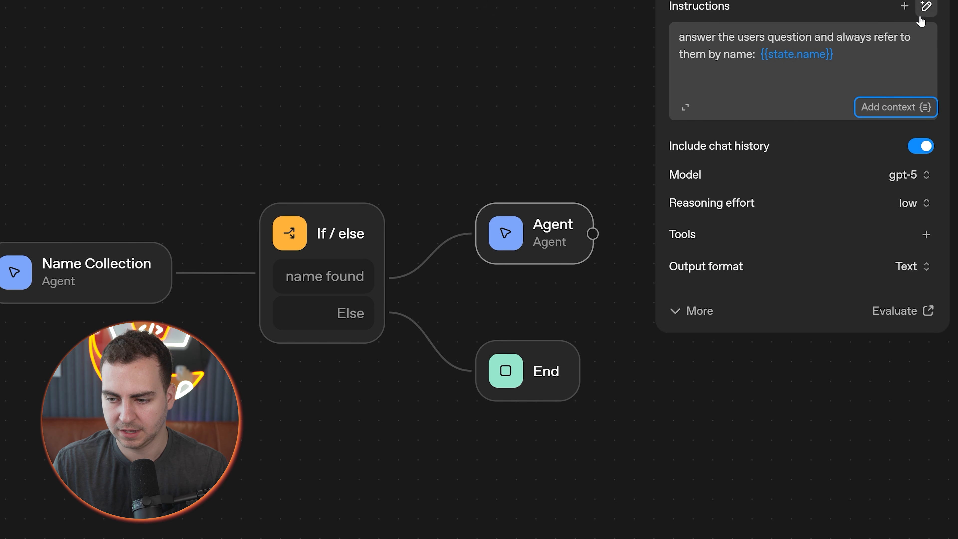
click(337, 142)
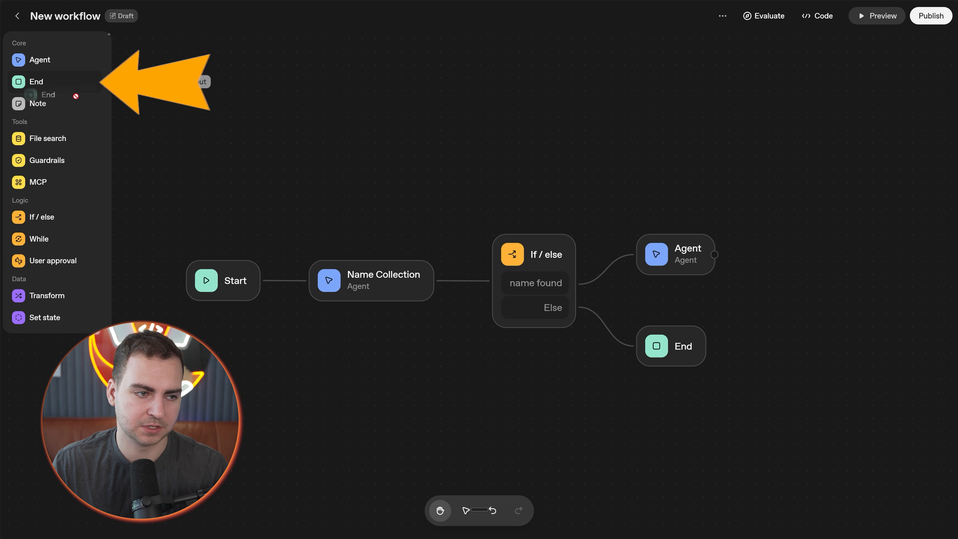
Add a second End node beyond the new Agent node and connect the Agent's output to it.
drag(36, 82, 782, 240)
drag(714, 254, 799, 265)
drag(761, 180, 696, 164)
drag(638, 153, 678, 155)
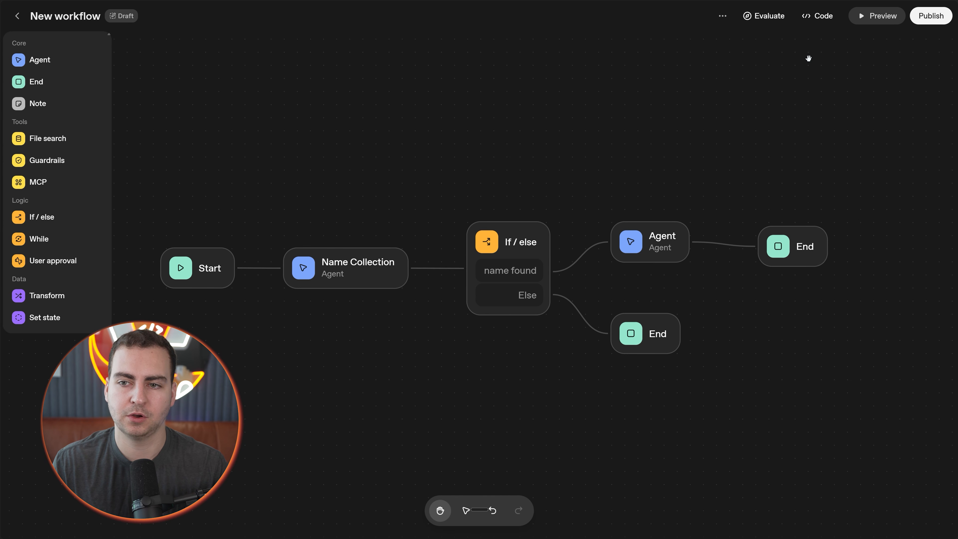
Preview the workflow with a test message that greets it and states a first name, examine the agent's reply, and close the preview.
click(873, 17)
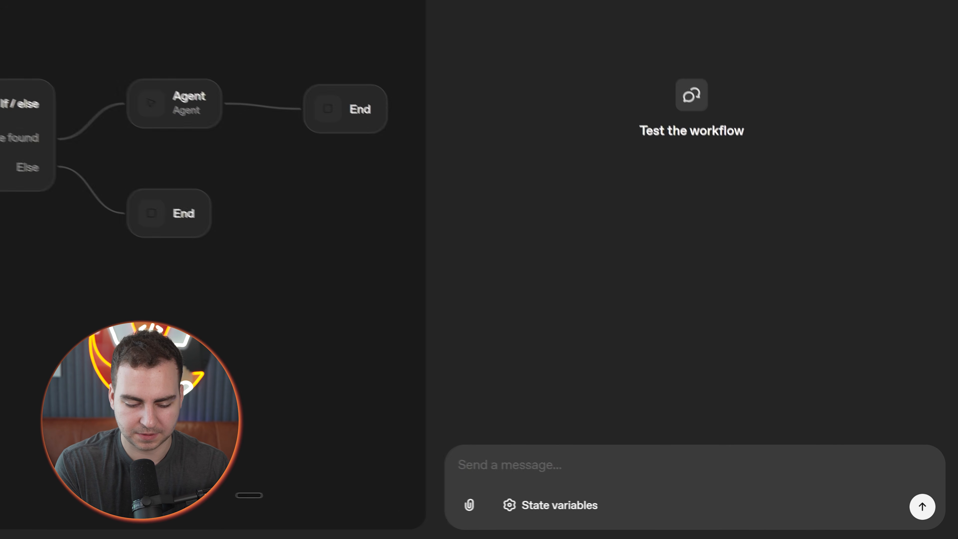
text(hey how are you my name is Tim)
key(Return)
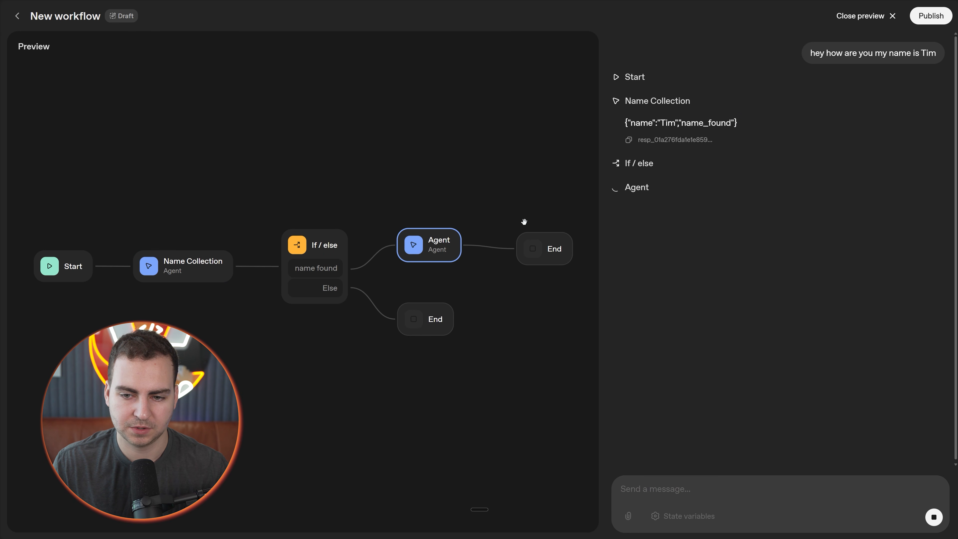
drag(624, 210, 806, 210)
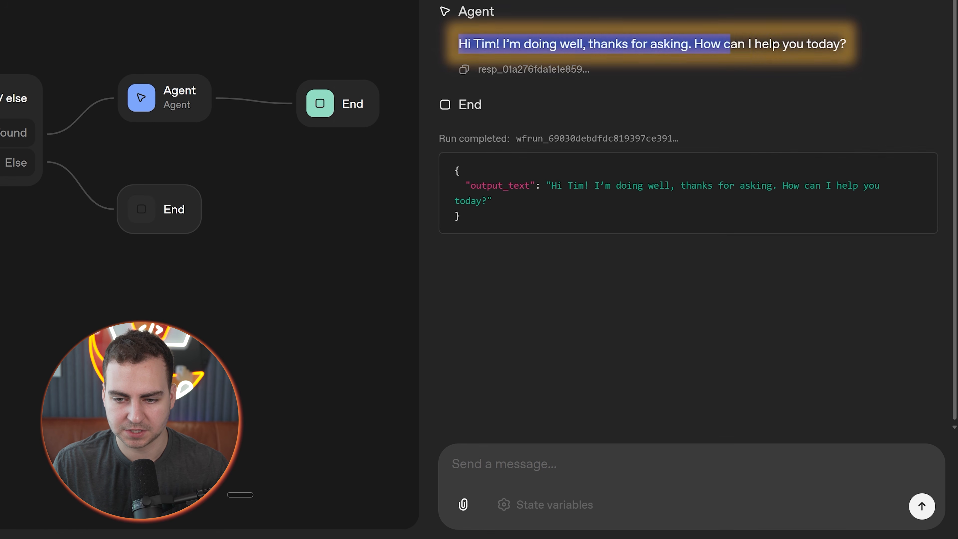
drag(731, 43, 906, 46)
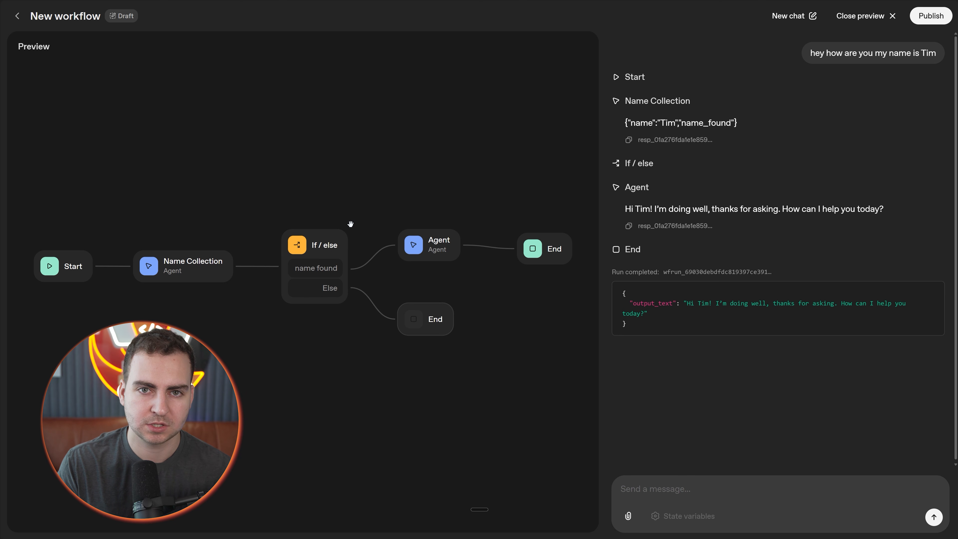
click(872, 21)
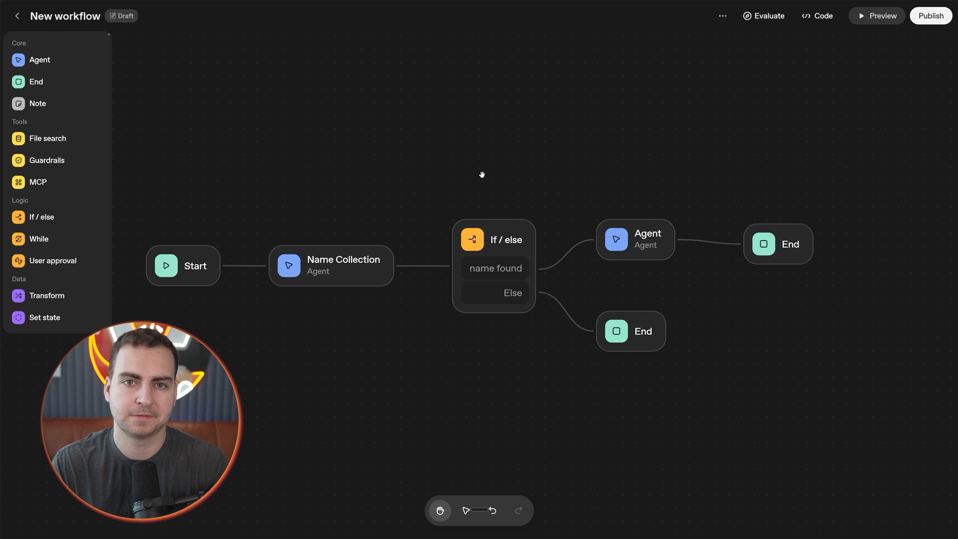
scroll(460, 156, down, 2)
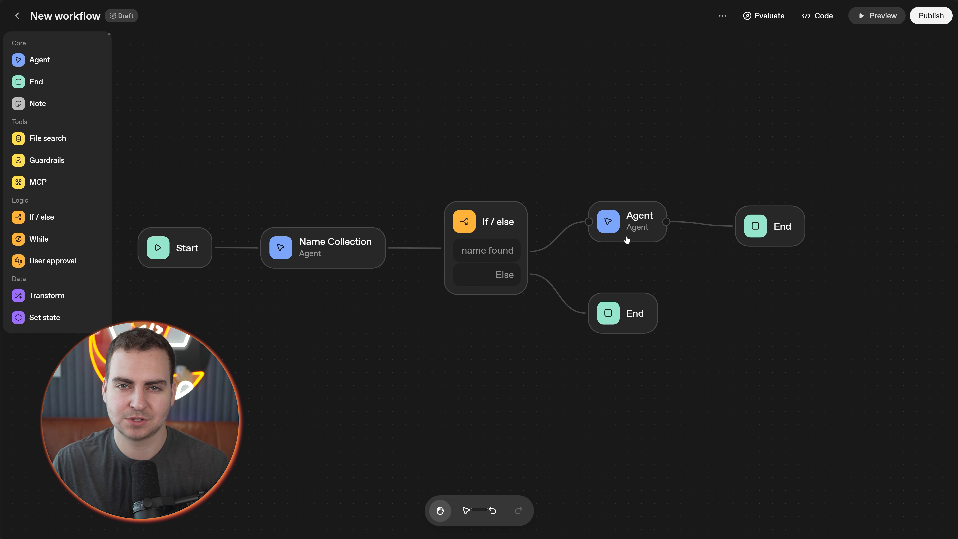
click(418, 249)
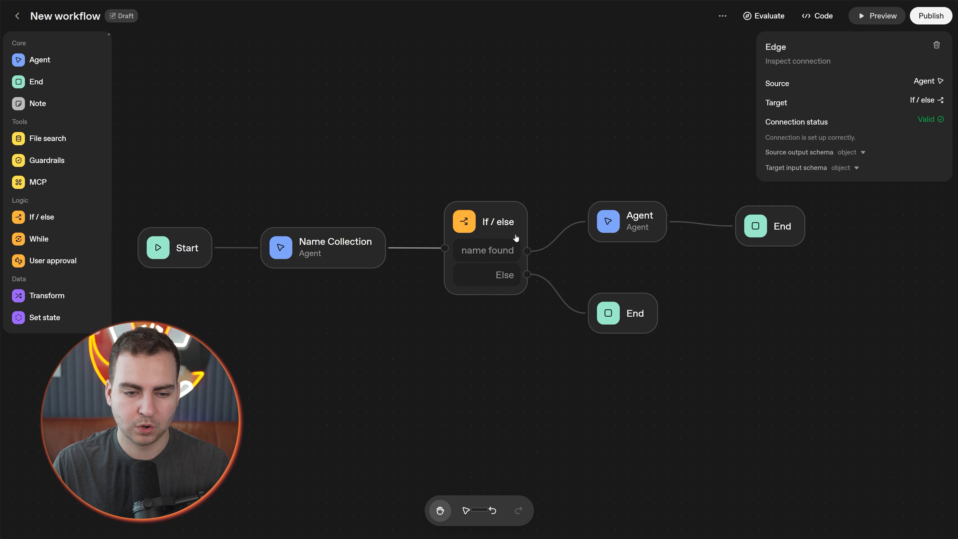
scroll(374, 252, right, 3)
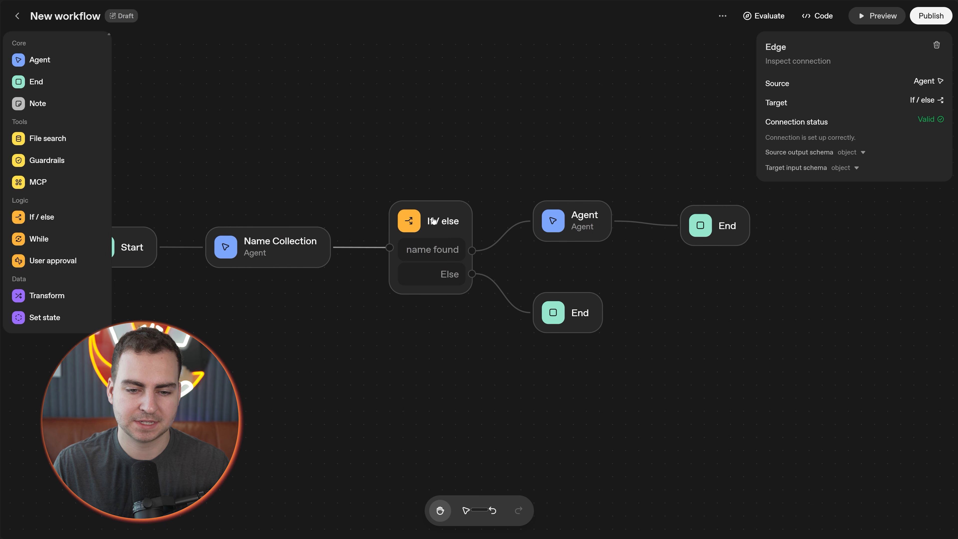
scroll(436, 221, left, 5)
scroll(538, 160, right, 3)
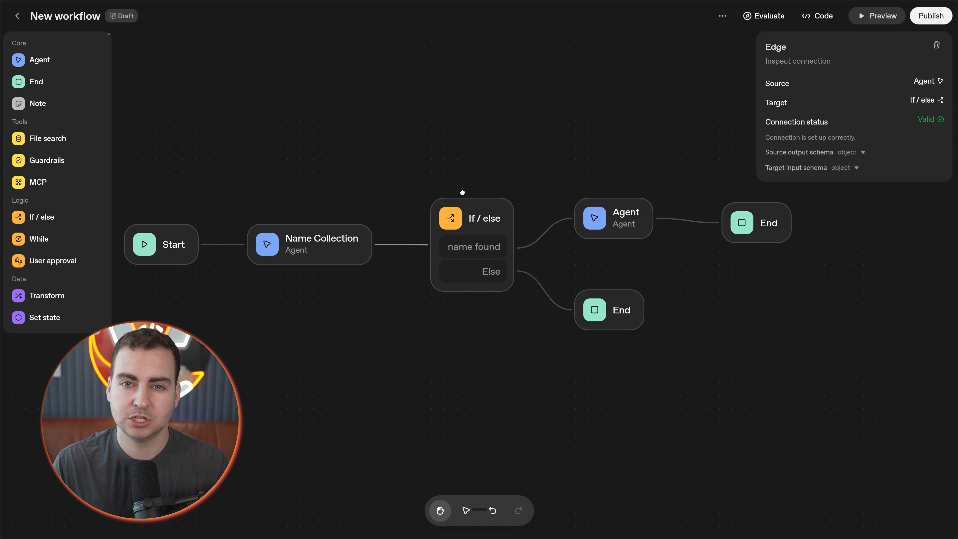
Move Name Collection out of the flow, delete both of its connections, and connect Start directly to the If / else node.
drag(342, 240, 411, 145)
click(414, 210)
key(Delete)
click(282, 165)
key(Delete)
drag(459, 212, 315, 212)
drag(199, 245, 301, 253)
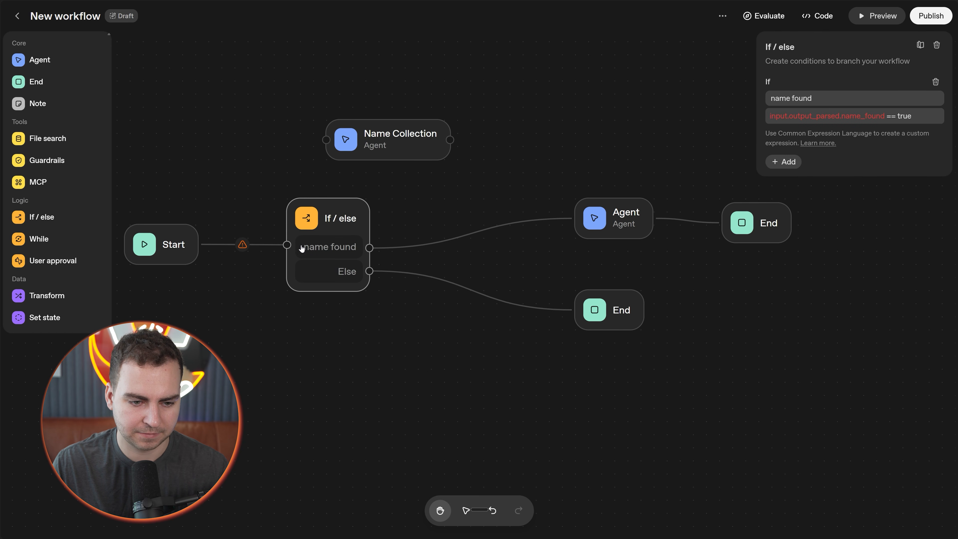
Shift the If / else node closer to Start, delete its two branch connections, and bring Name Collection down between the nodes.
drag(340, 217, 302, 216)
click(483, 236)
key(Delete)
click(480, 301)
key(Delete)
drag(365, 143, 430, 182)
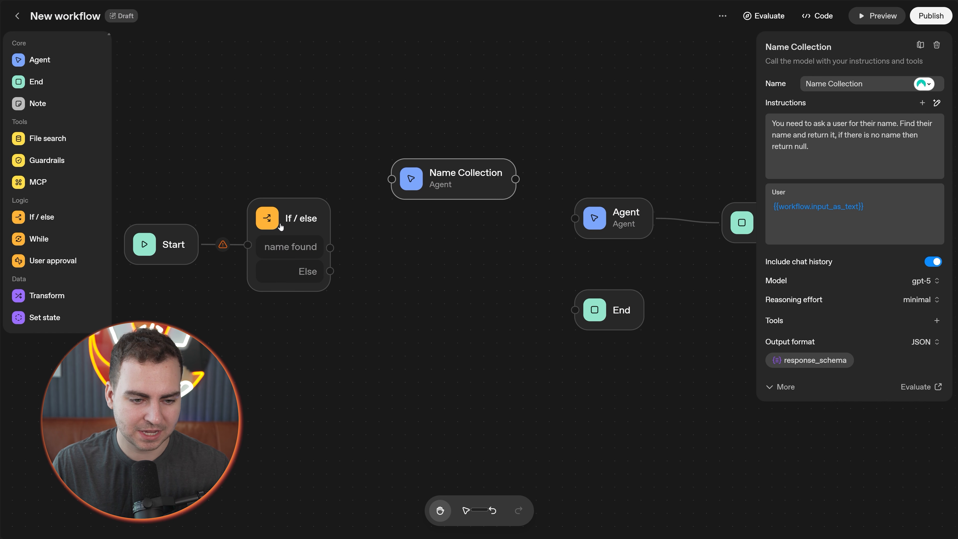
Review the If / else condition and the Start node's state variables, and lower Name Collection to the level of If / else.
click(317, 215)
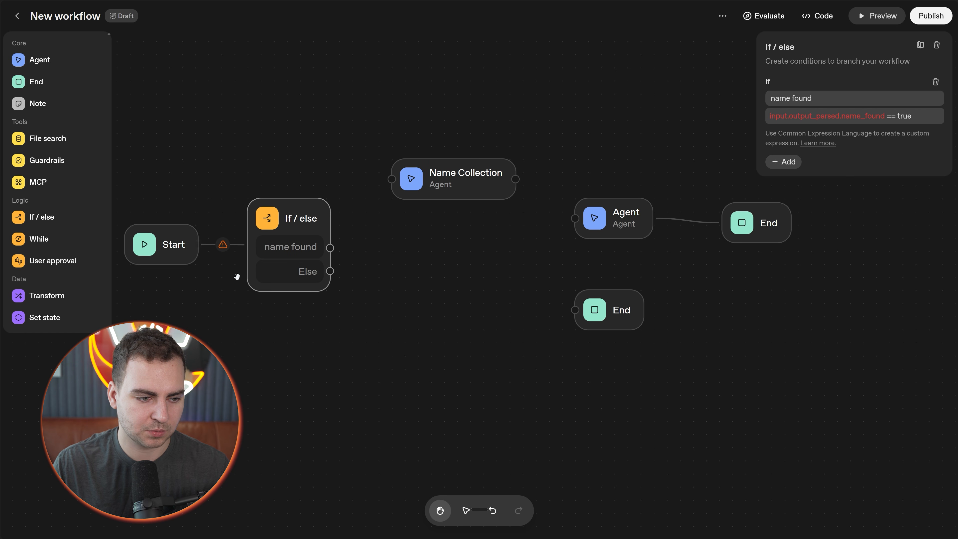
click(173, 245)
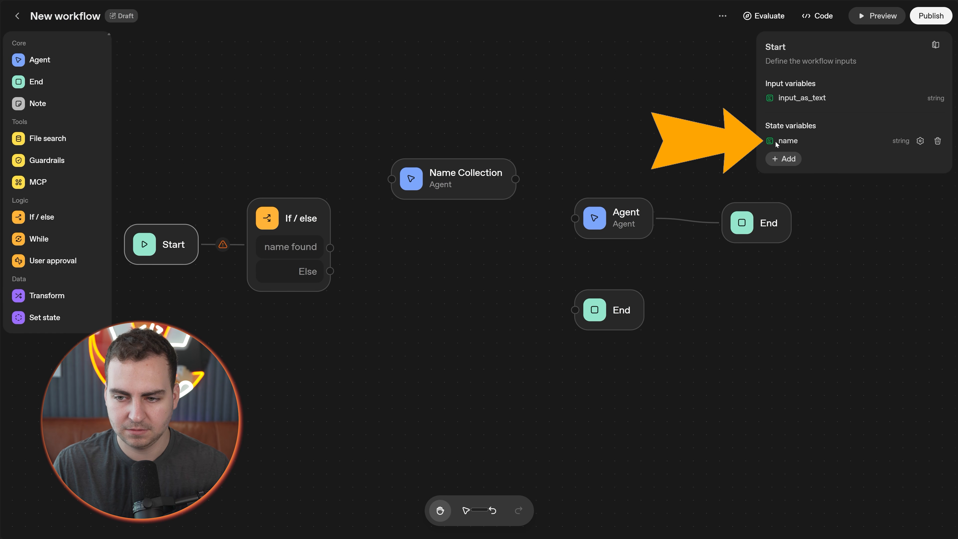
drag(451, 188, 439, 255)
Replace the If / else node's "name found" condition with state.name != null.
click(275, 244)
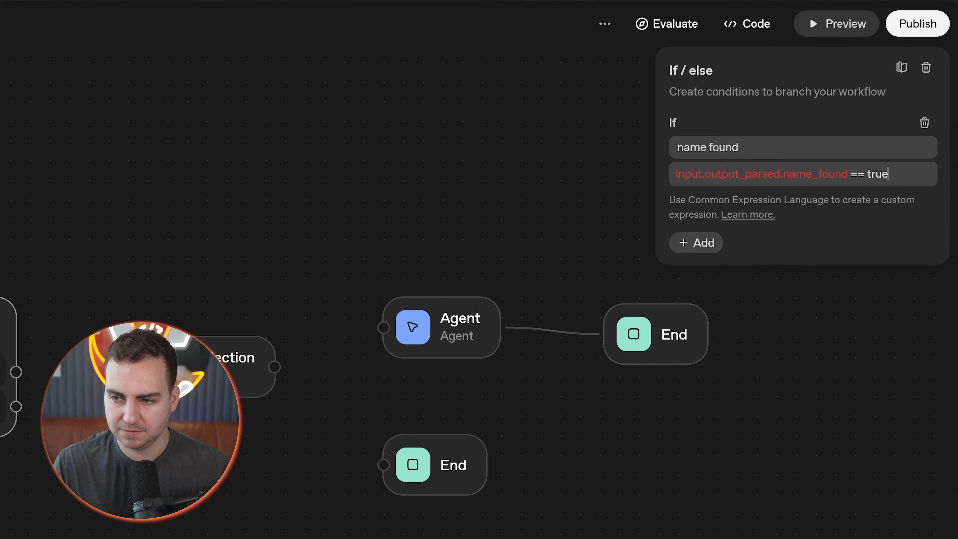
key(ctrl+a)
key(BackSpace)
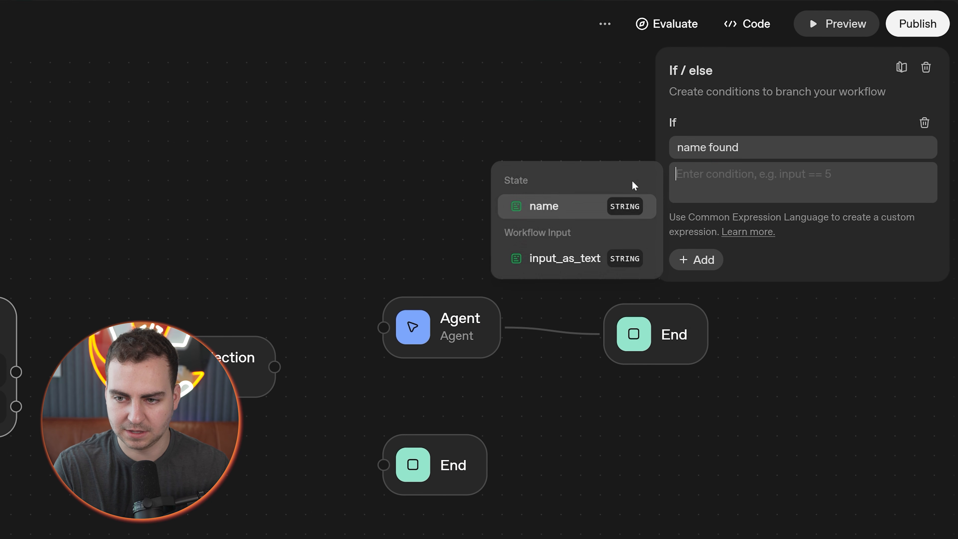
click(587, 218)
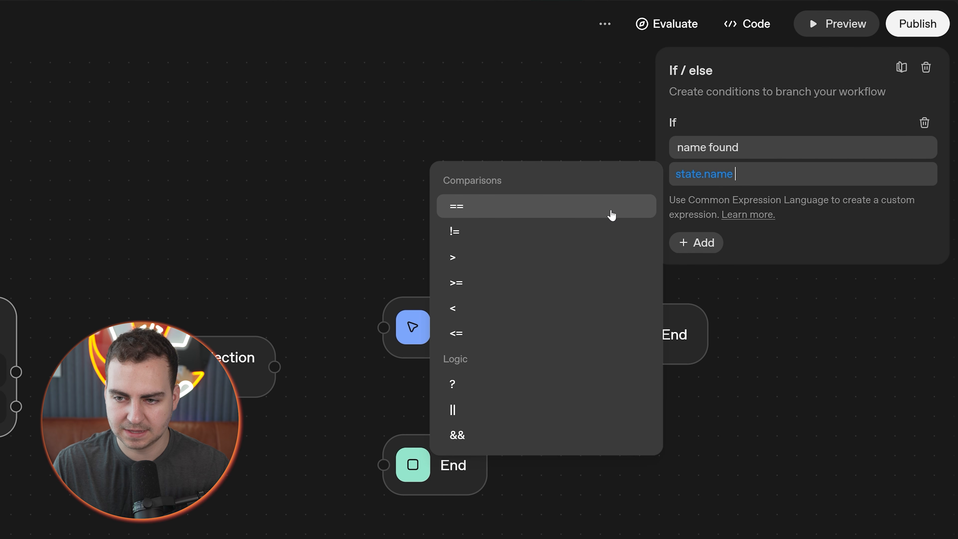
drag(743, 174, 682, 173)
click(744, 173)
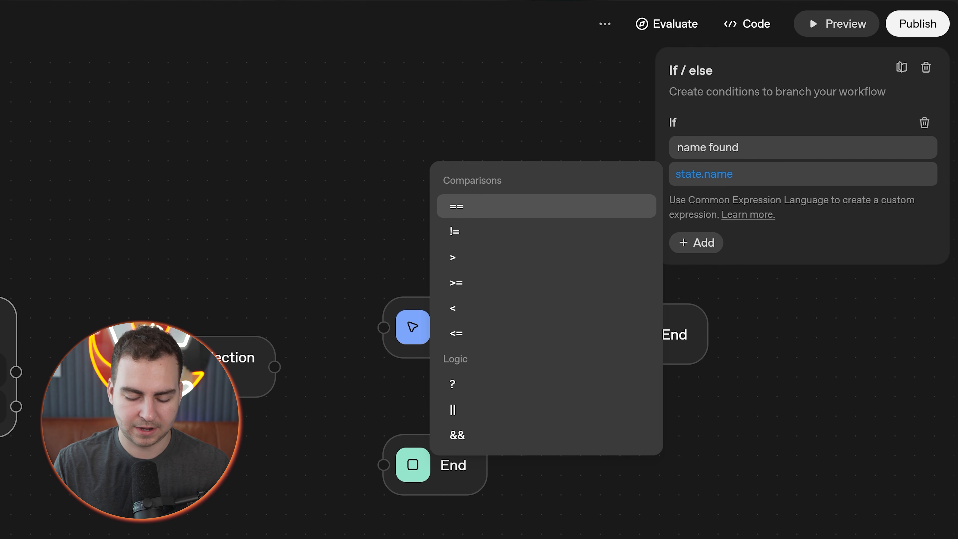
text(!= null)
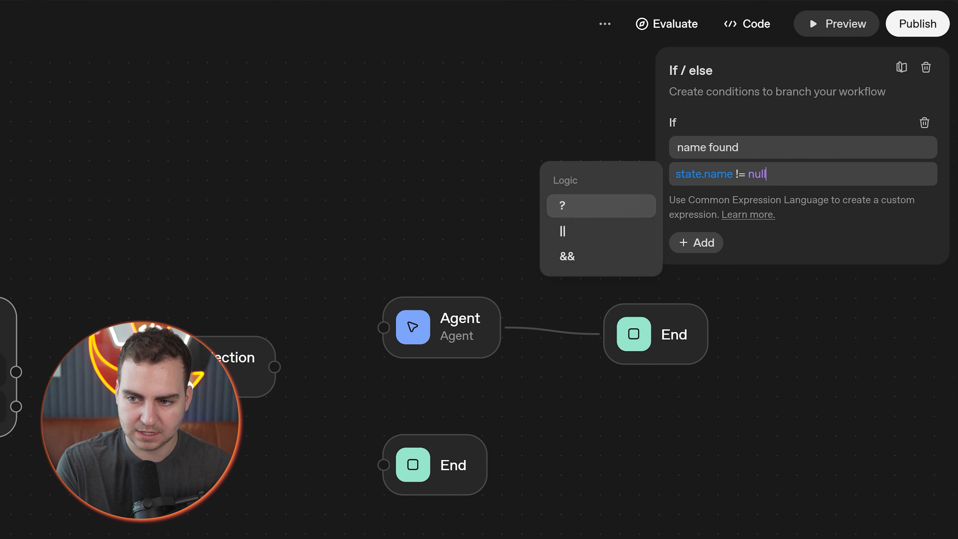
click(636, 155)
click(4, 328)
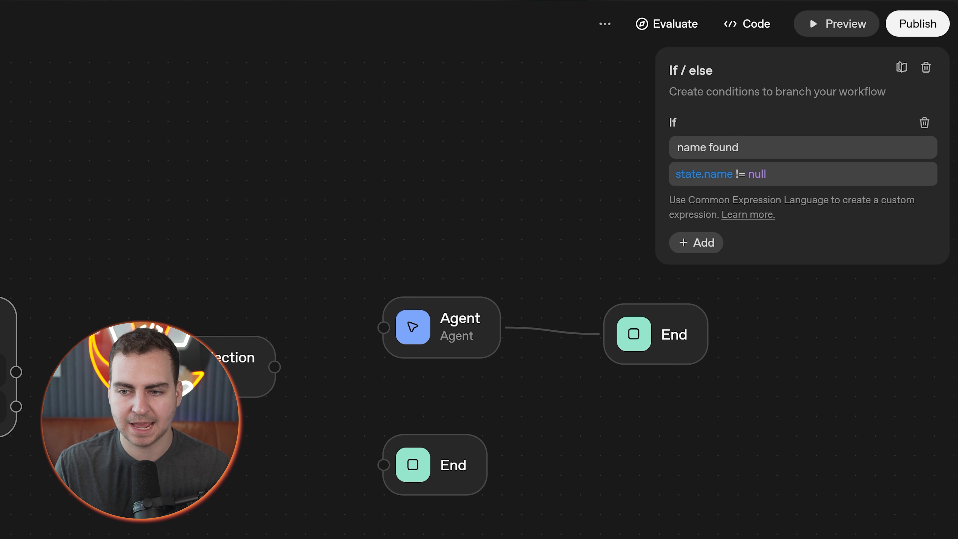
drag(750, 147, 628, 145)
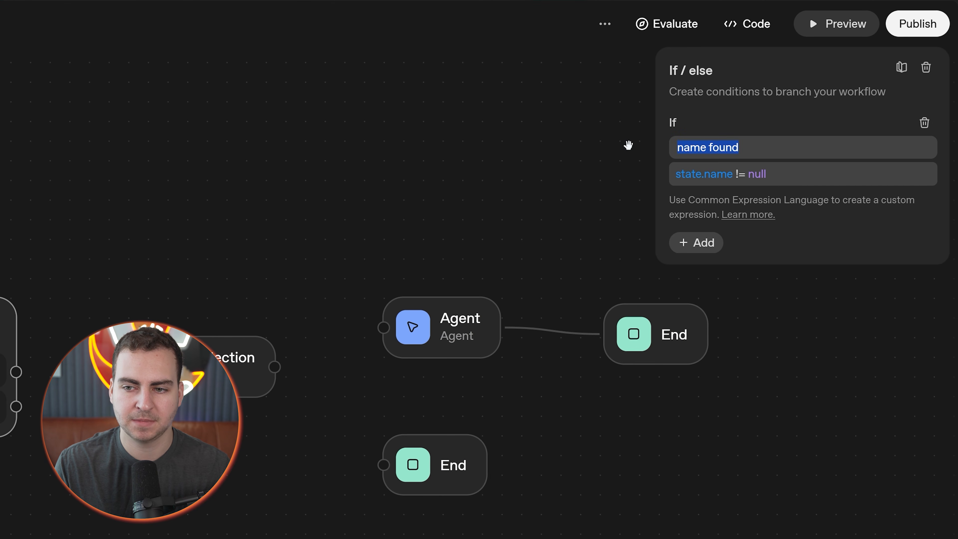
Connect the "name found" branch to the Agent node and gather the Agent and its End node closer to If / else.
click(334, 214)
drag(242, 377, 241, 489)
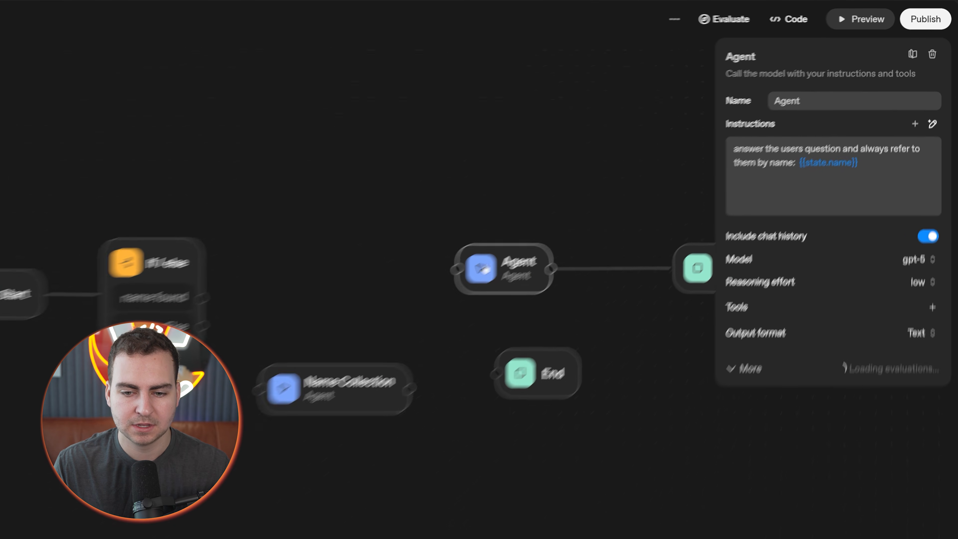
drag(336, 254, 478, 245)
click(560, 169)
drag(560, 169, 493, 172)
drag(740, 232, 543, 232)
drag(487, 146, 486, 112)
Connect the Else branch to the Name Collection agent placed beneath the Agent node, and move the unconnected End node farther out level with it.
drag(428, 295, 415, 295)
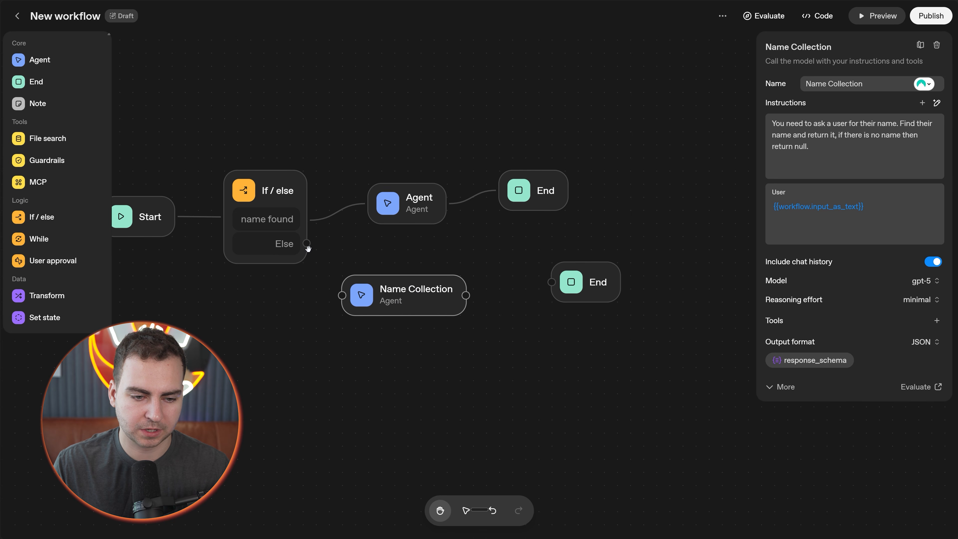
drag(307, 244, 339, 290)
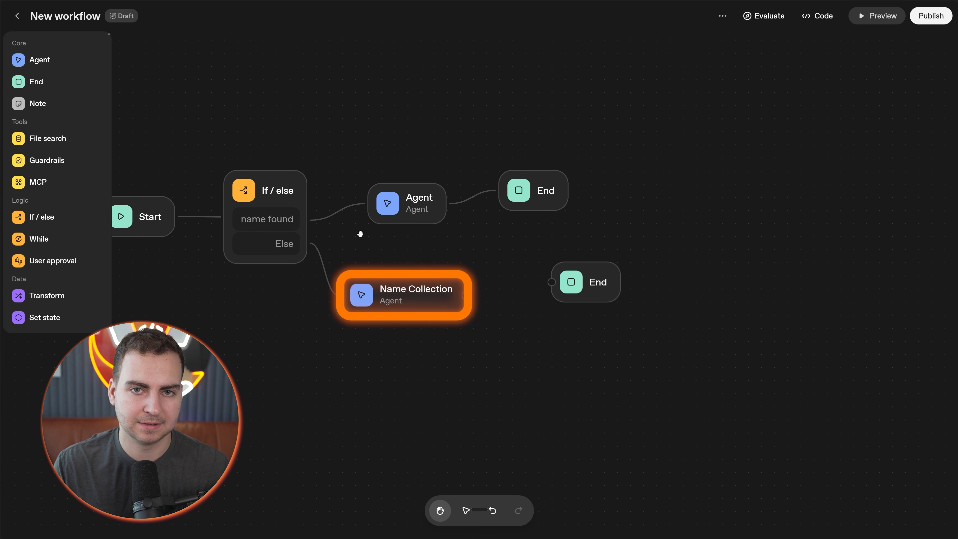
drag(554, 273, 594, 286)
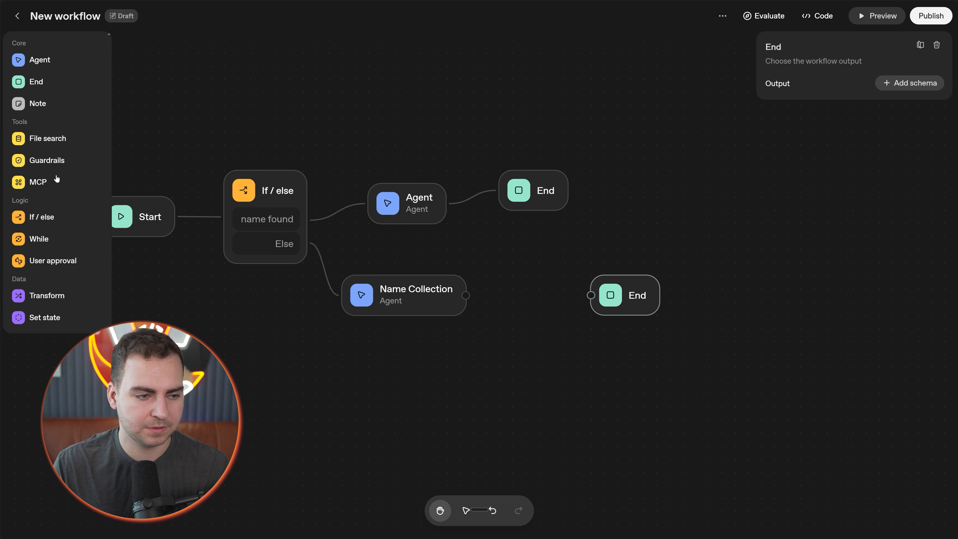
Add a Set state node after Name Collection, shift the lower End node away to make room, and connect Name Collection to Set state.
drag(45, 317, 529, 295)
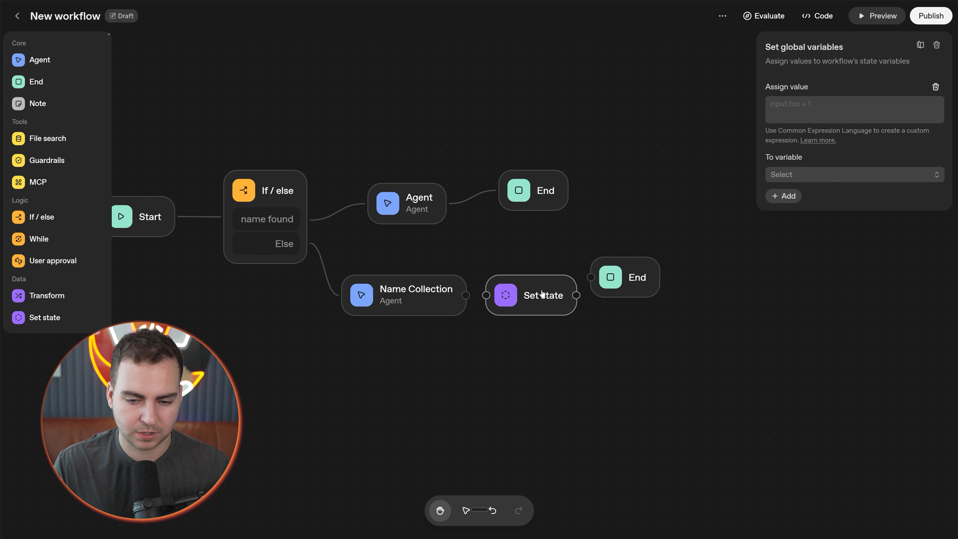
drag(610, 283, 637, 289)
drag(462, 297, 483, 299)
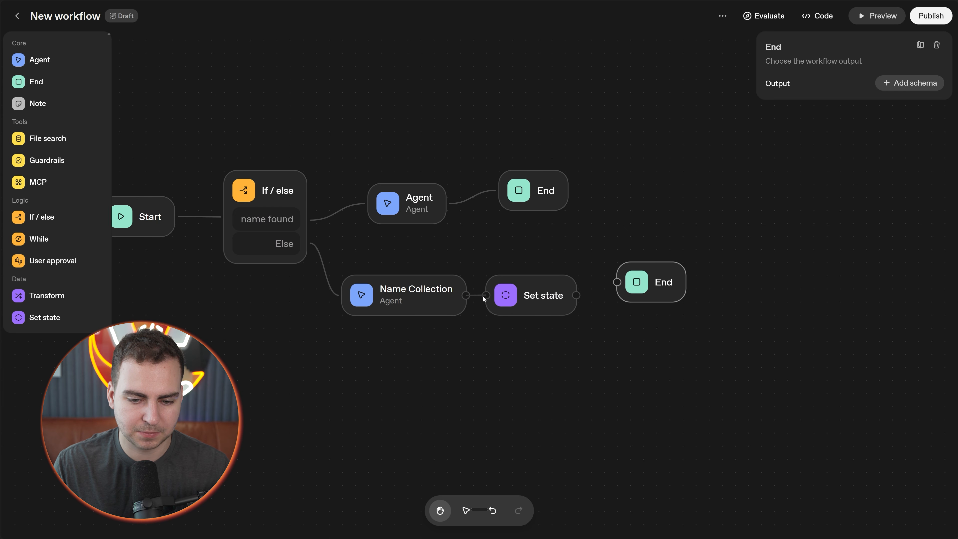
In the Set state node, assign Name Collection's input.output_text to the name state variable, and check it against the Name Collection agent's settings.
click(546, 291)
click(807, 174)
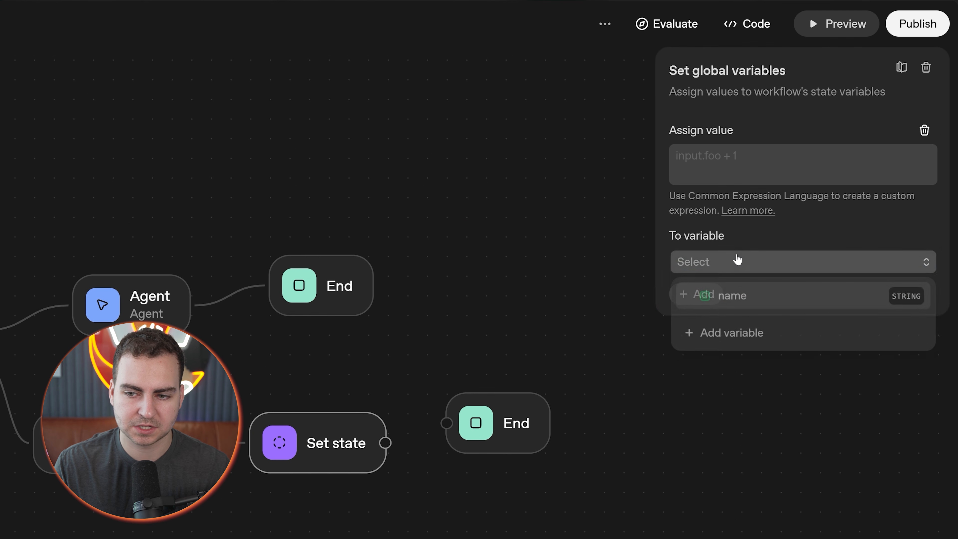
click(780, 303)
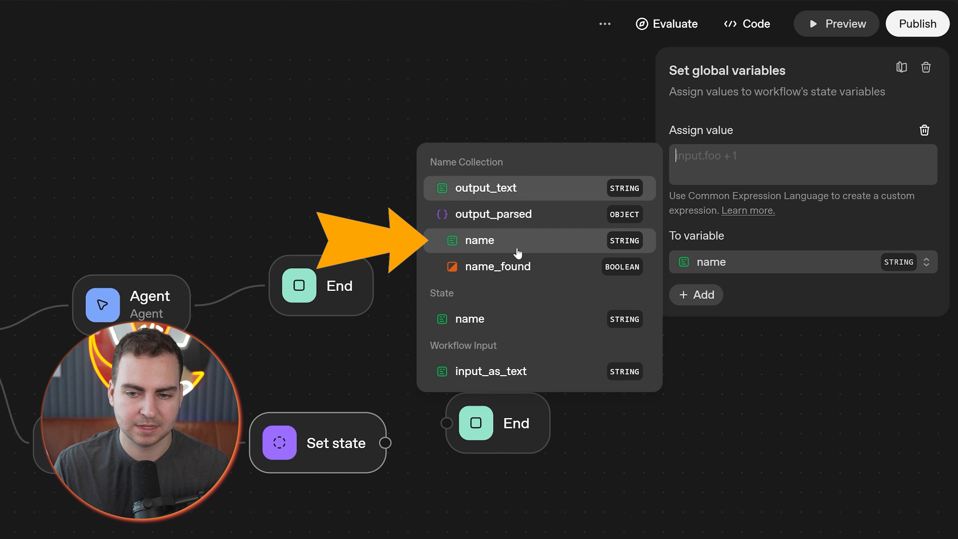
click(515, 251)
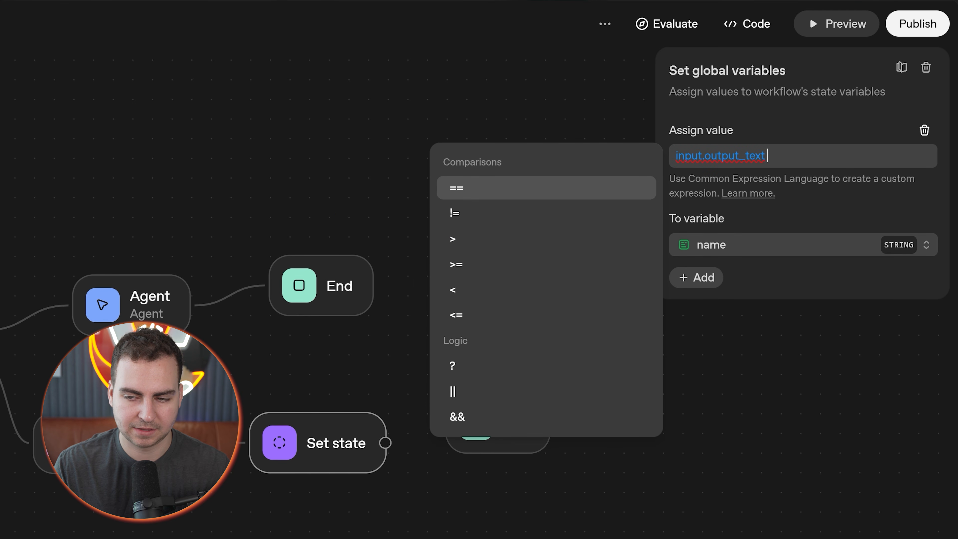
click(568, 114)
click(389, 298)
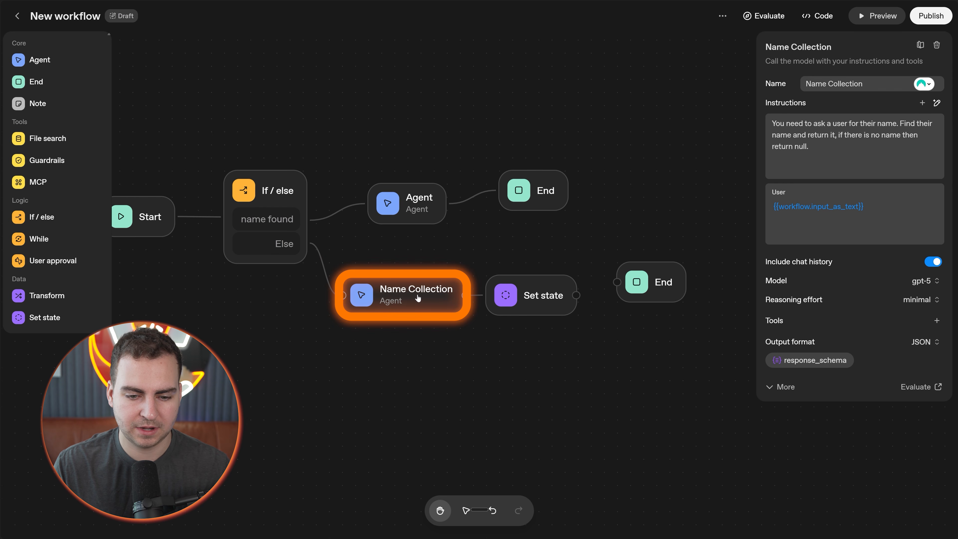
click(543, 295)
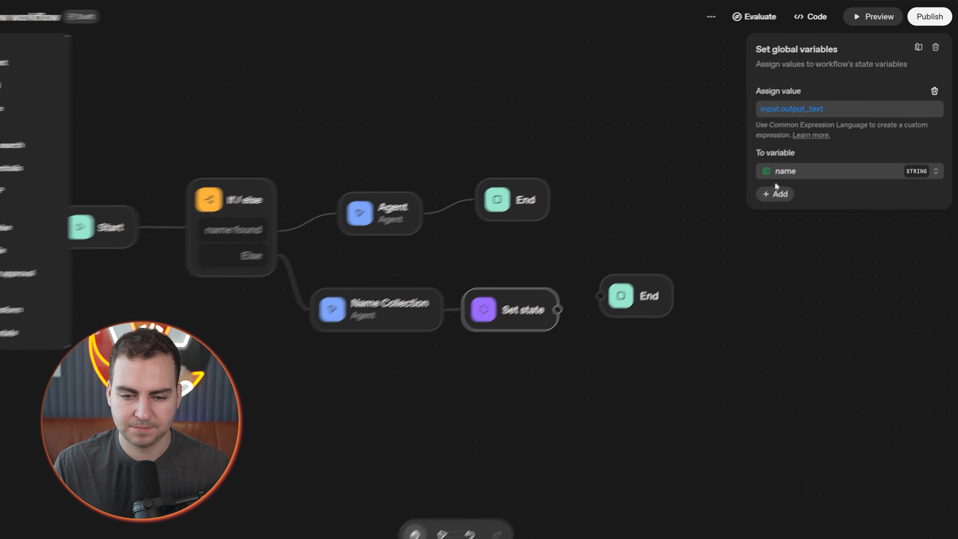
drag(829, 105, 751, 106)
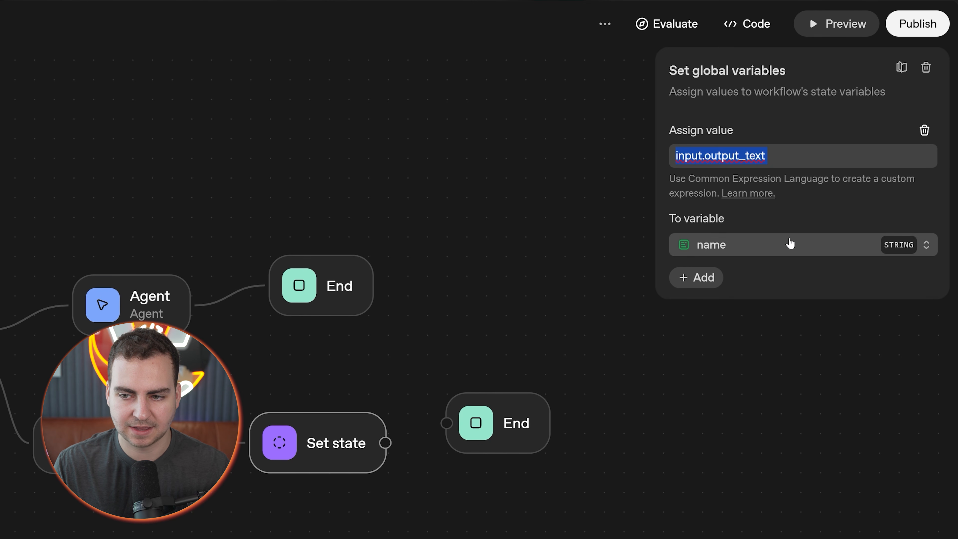
Align the unconnected End node level with Set state and connect Set state to it.
drag(514, 425, 496, 449)
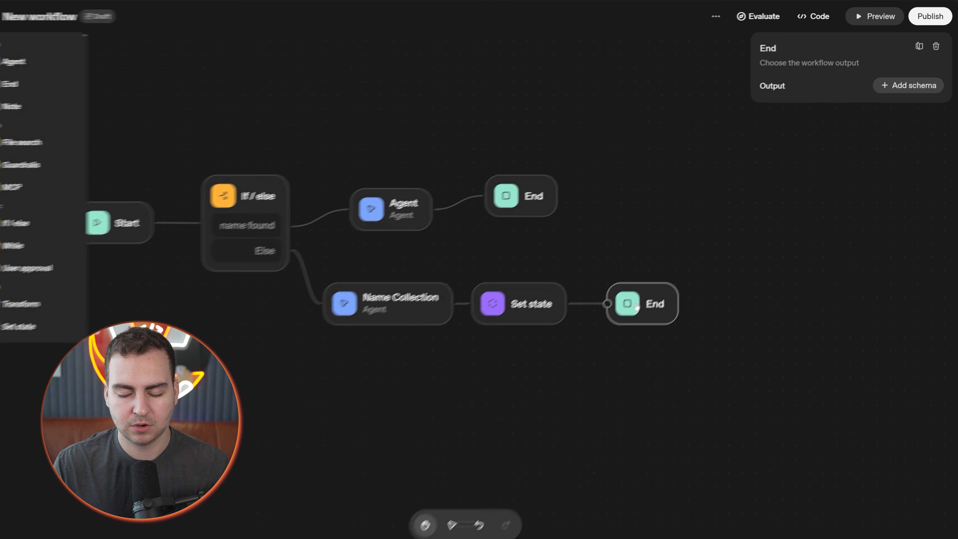
drag(572, 241, 600, 219)
drag(502, 225, 558, 230)
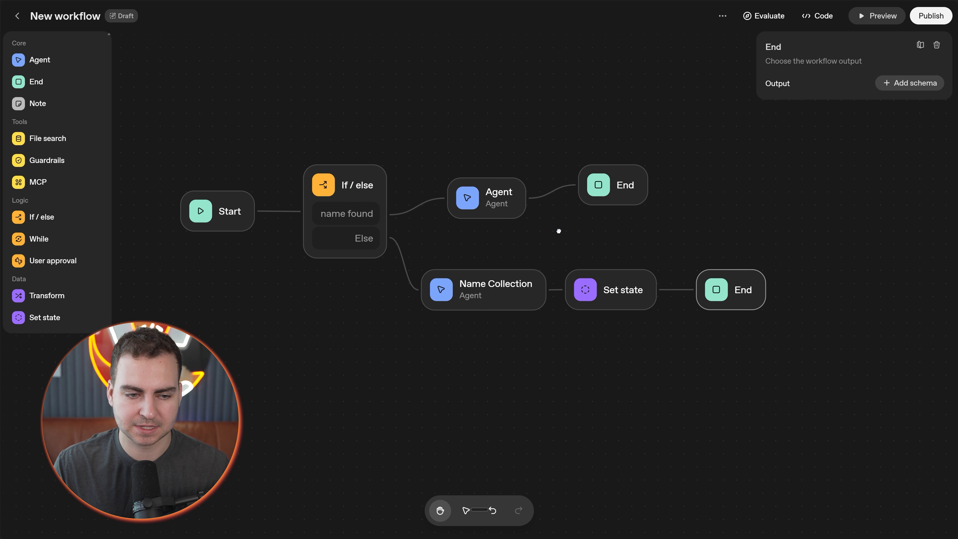
Add a Boolean state variable called name_found with the default value False to the Start node.
click(226, 212)
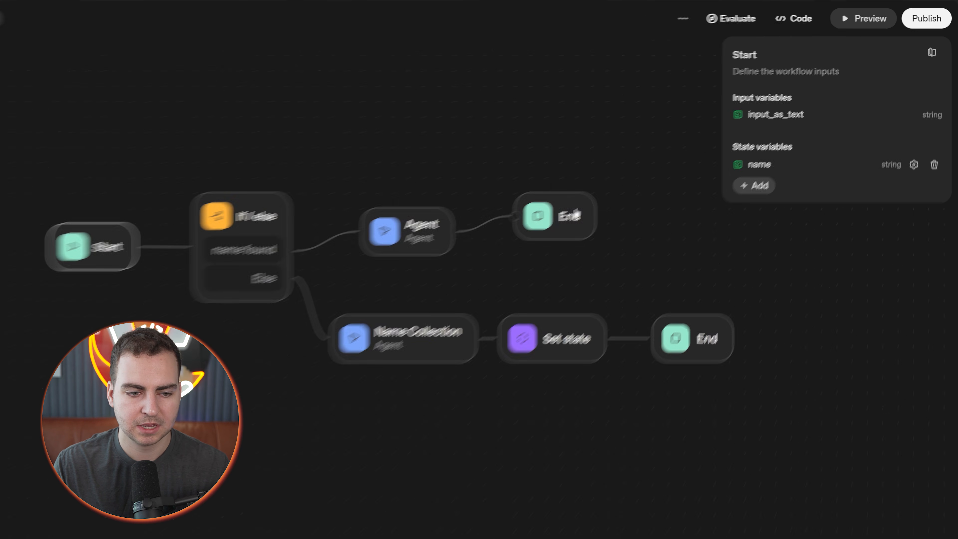
click(707, 237)
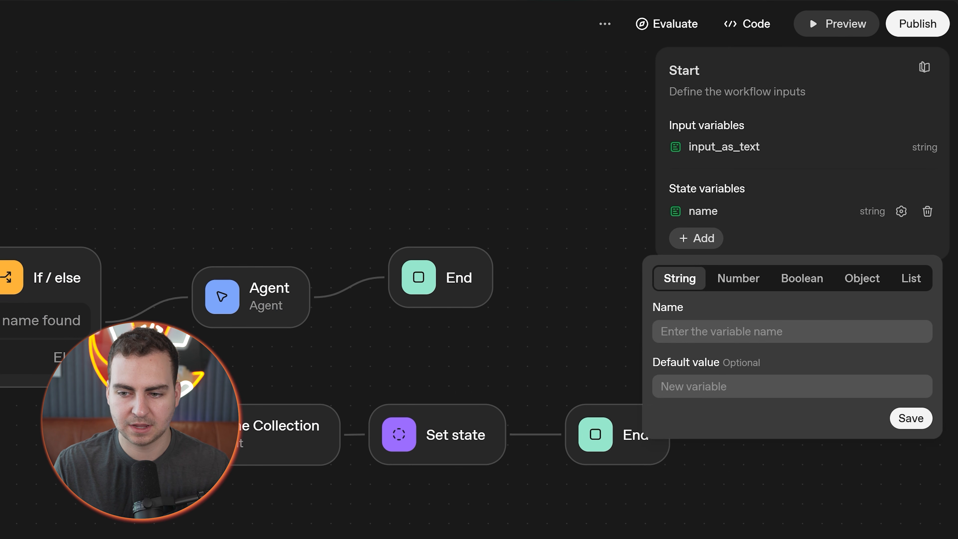
click(806, 278)
text(name_found)
click(756, 388)
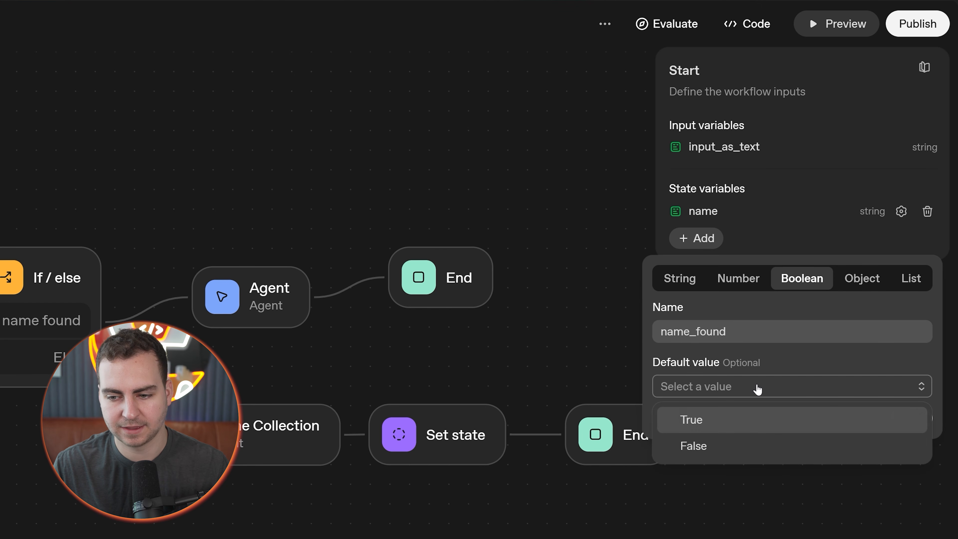
click(733, 446)
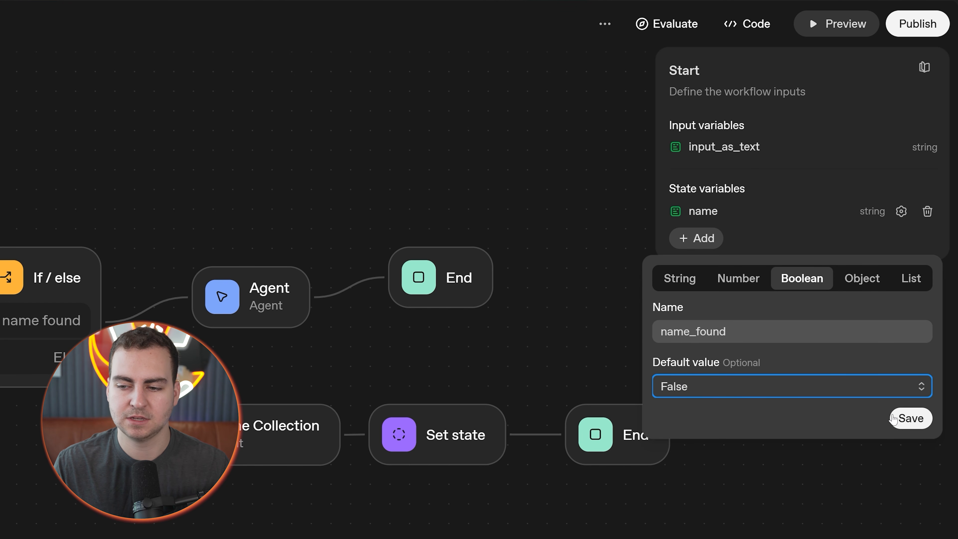
click(909, 418)
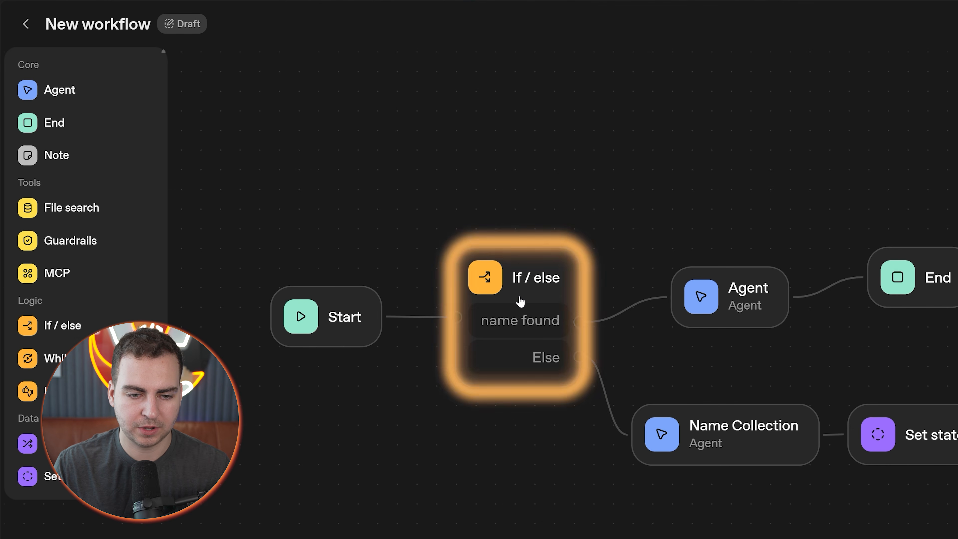
Replace the If / else node's "name found" condition with state.name_found.
click(520, 302)
drag(769, 175, 666, 174)
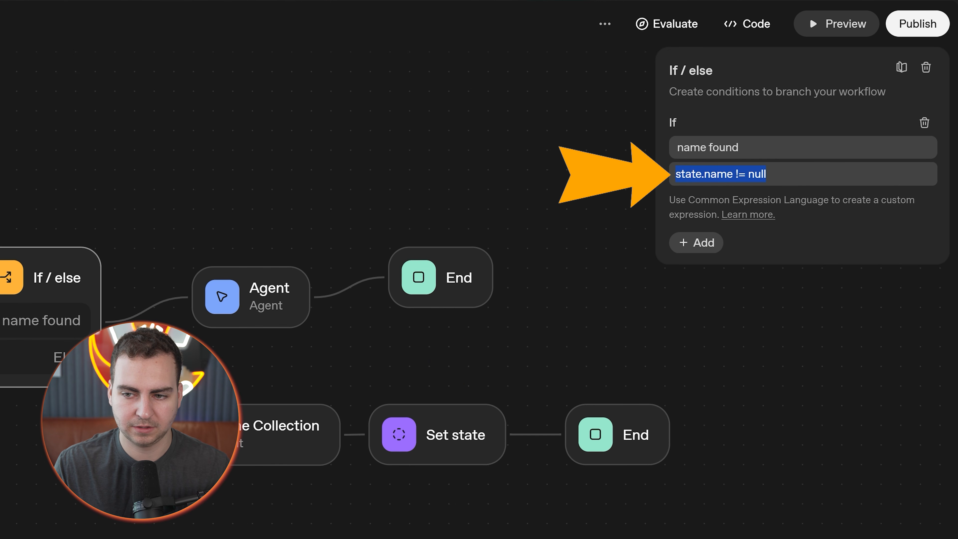
drag(770, 174, 733, 175)
key(BackSpace)
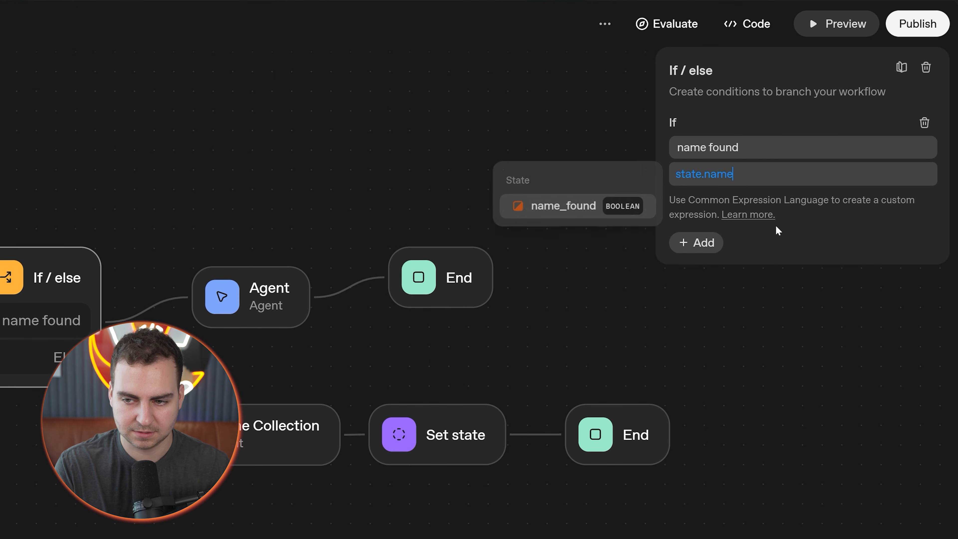
text(_)
click(603, 210)
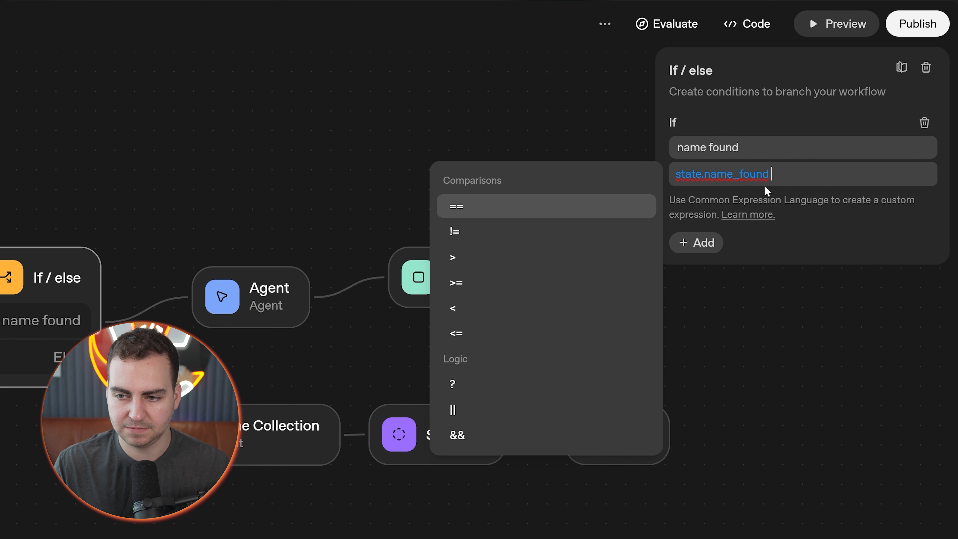
click(302, 138)
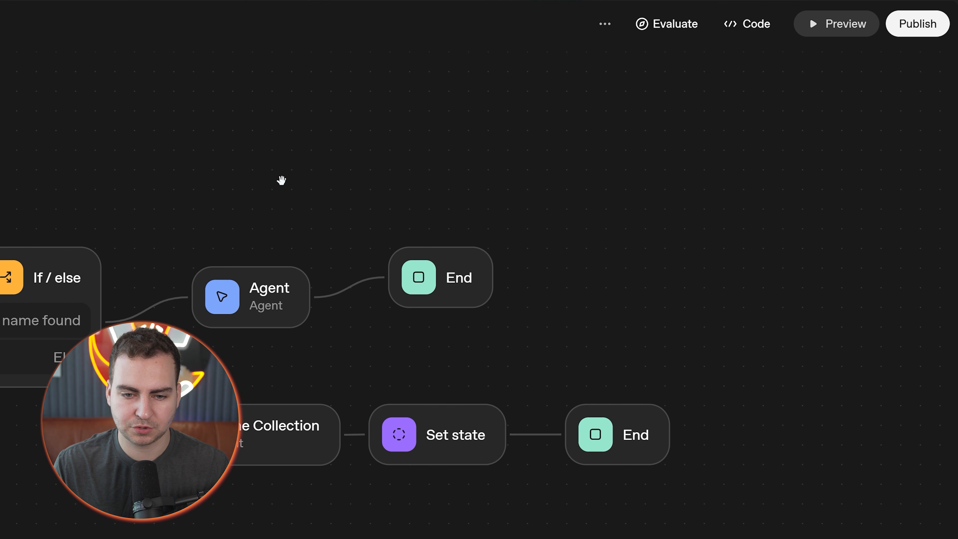
Add a second assignment to the Set state node that sets the name_found variable to true.
click(259, 297)
click(381, 162)
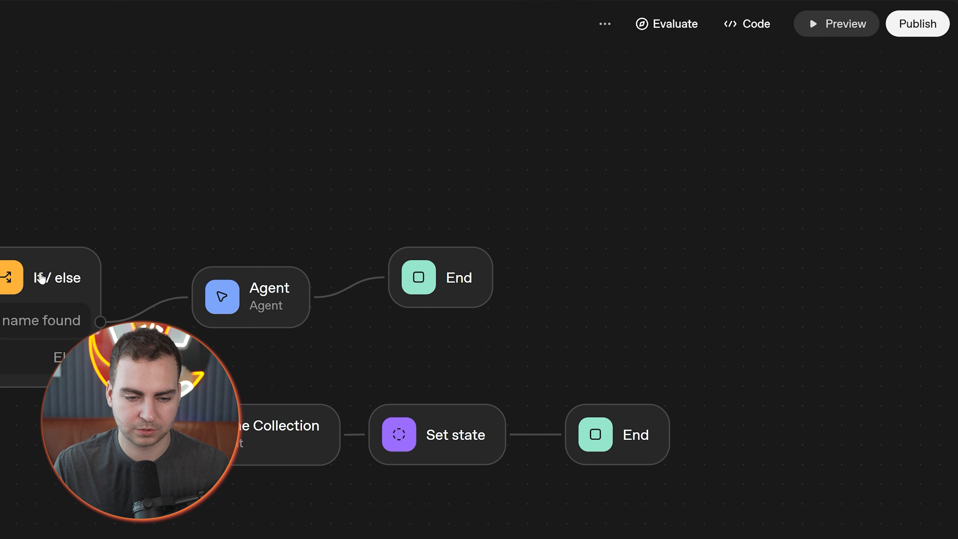
click(336, 433)
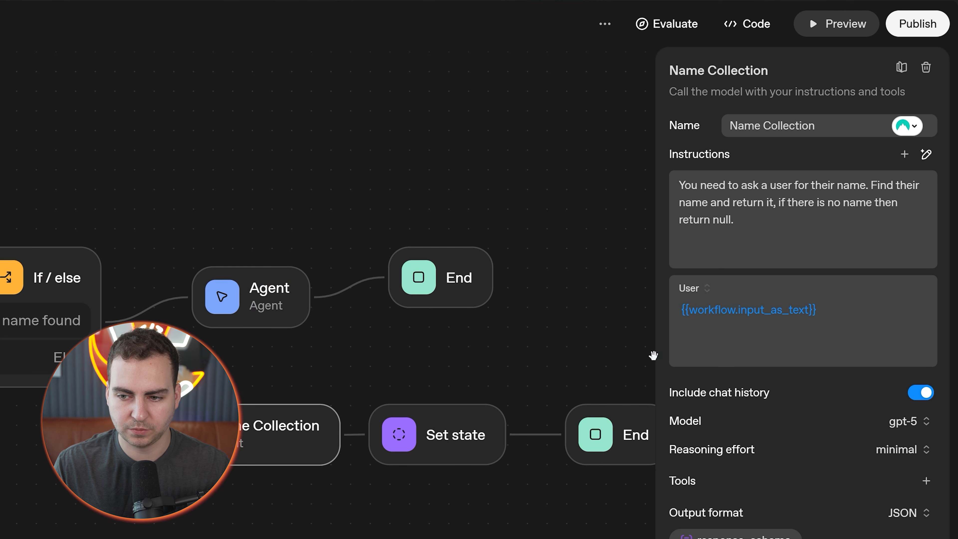
click(422, 434)
click(700, 279)
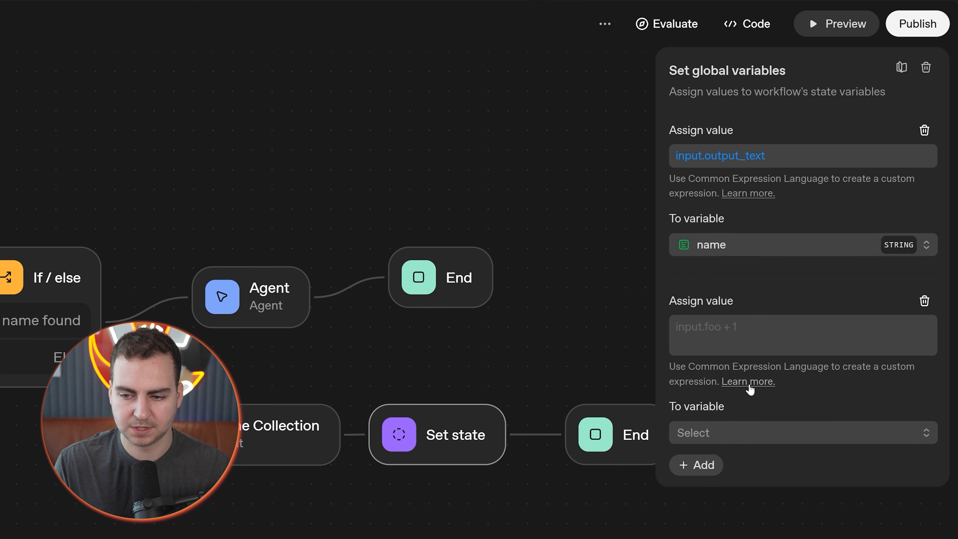
click(803, 432)
click(739, 495)
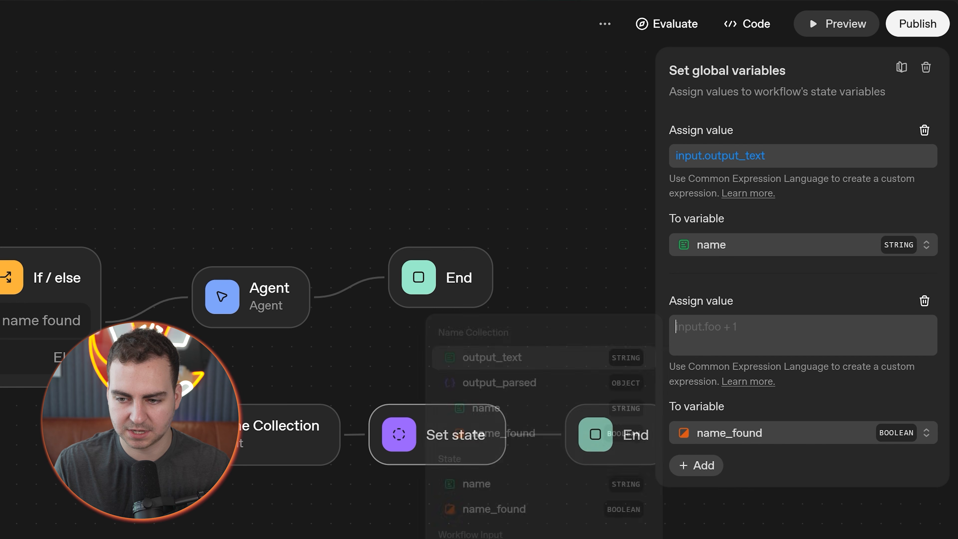
text(tru)
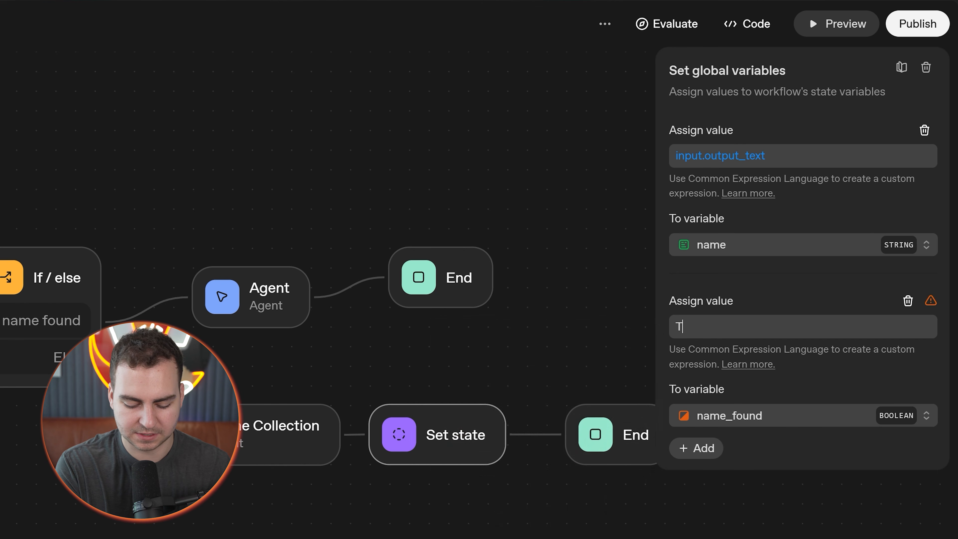
text(e)
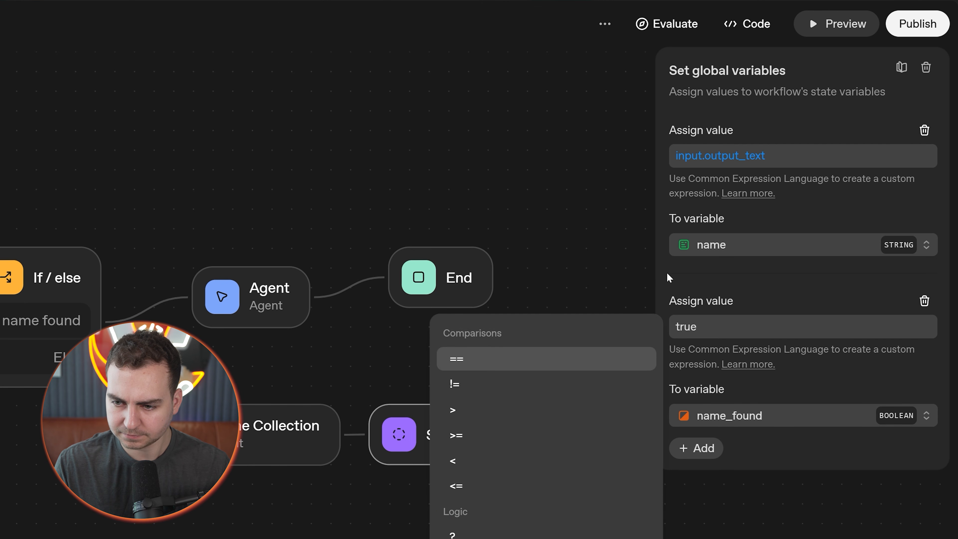
click(606, 206)
Move the lower End node slightly closer to Set state and check the state.name reference in the Agent node's instructions.
drag(613, 449, 592, 449)
click(306, 299)
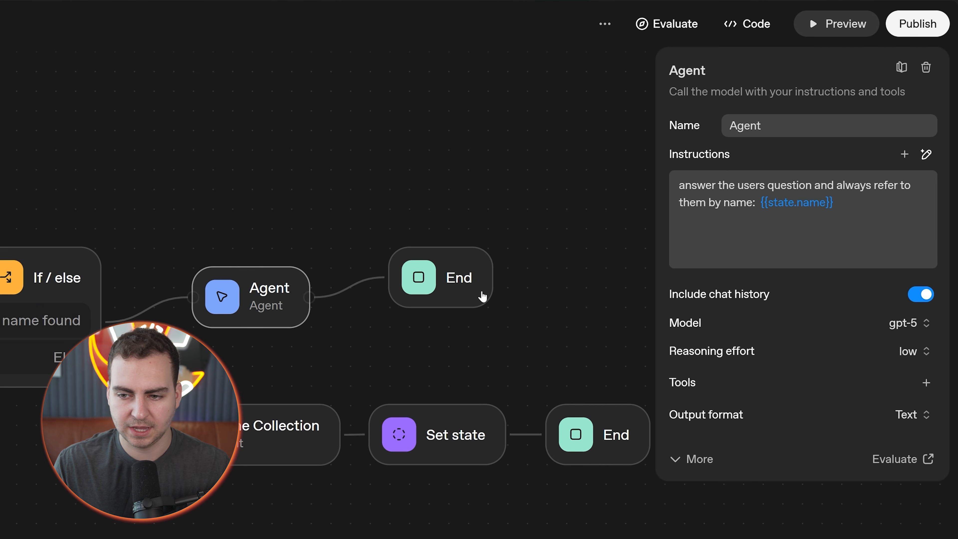
drag(834, 203, 768, 203)
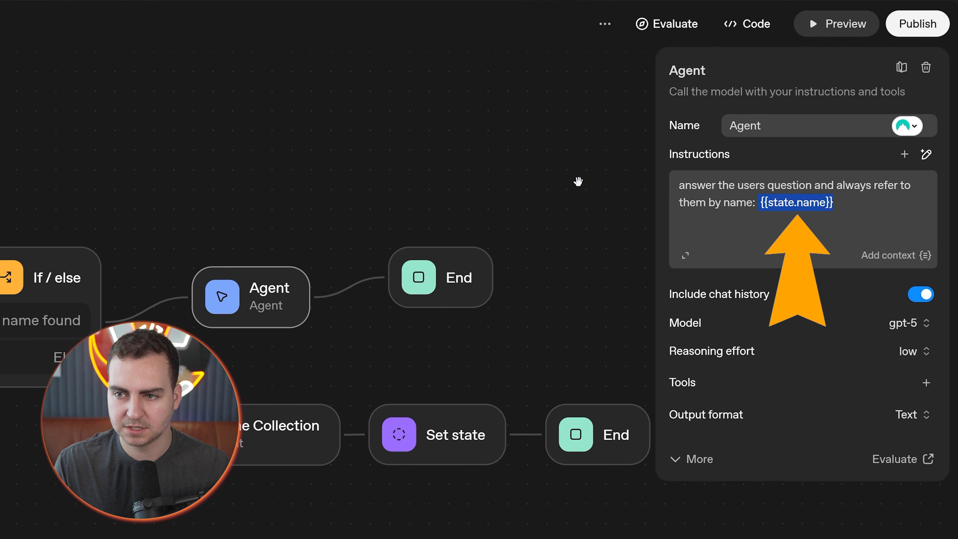
click(581, 188)
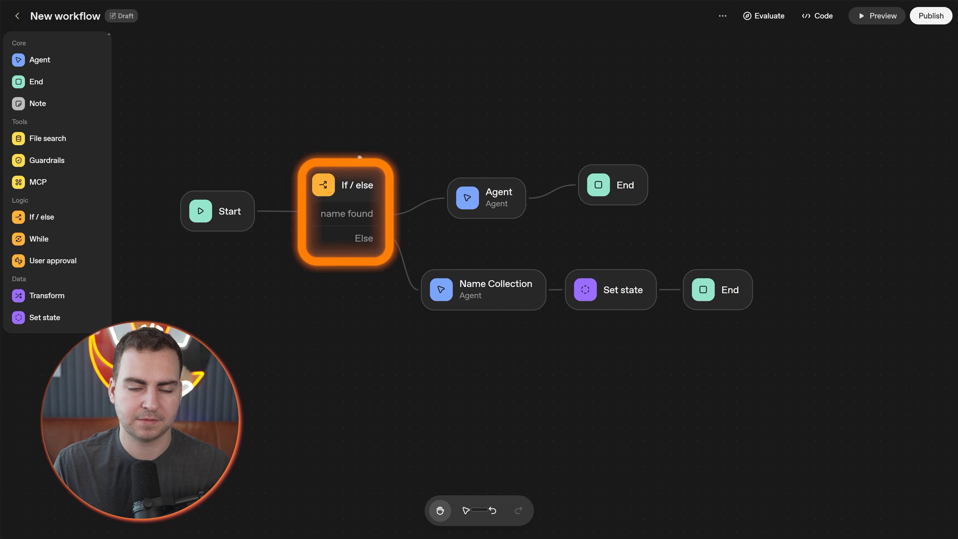
Preview the workflow and send a greeting message that states the user's first name.
click(891, 18)
text(hey my name is tim)
key(Return)
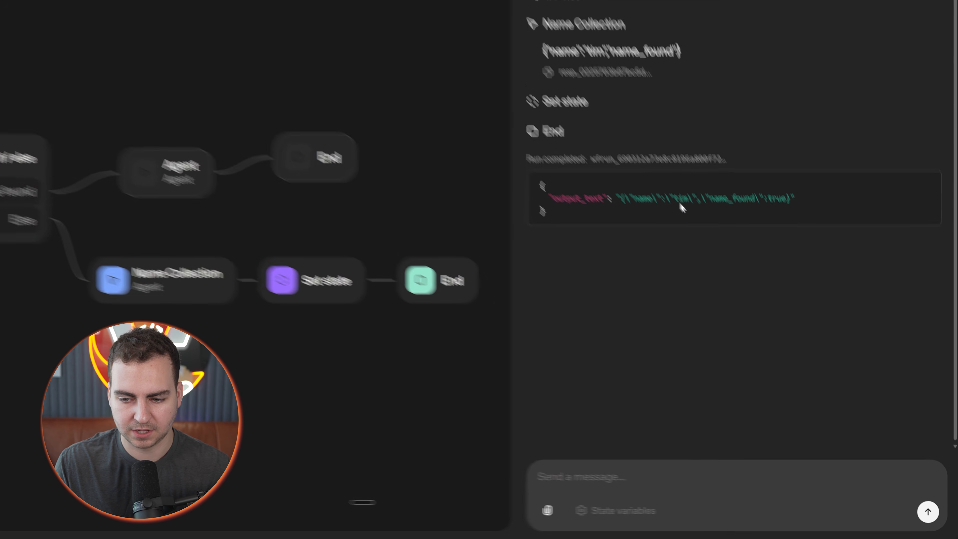
Send the follow-up message "hey how are you" in the same preview chat.
click(546, 444)
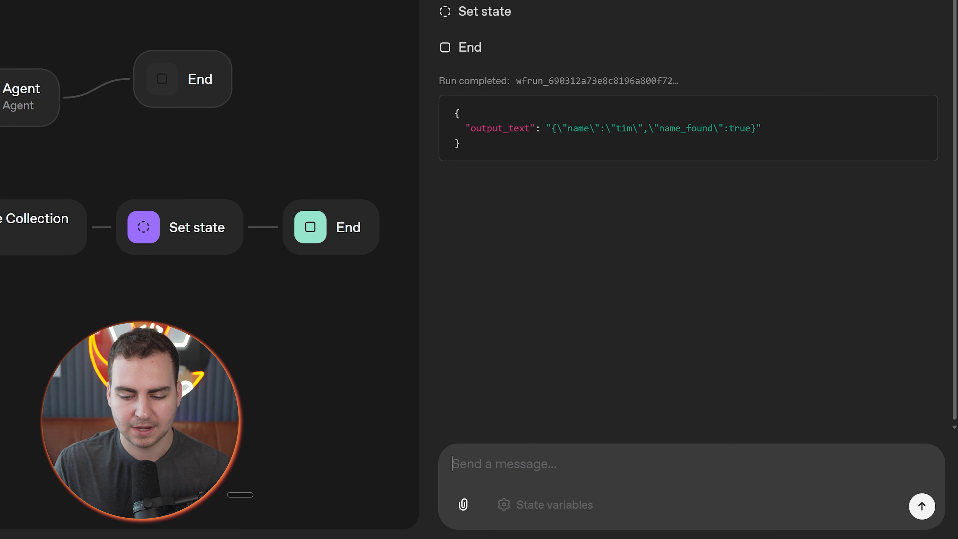
text(hey how are youy)
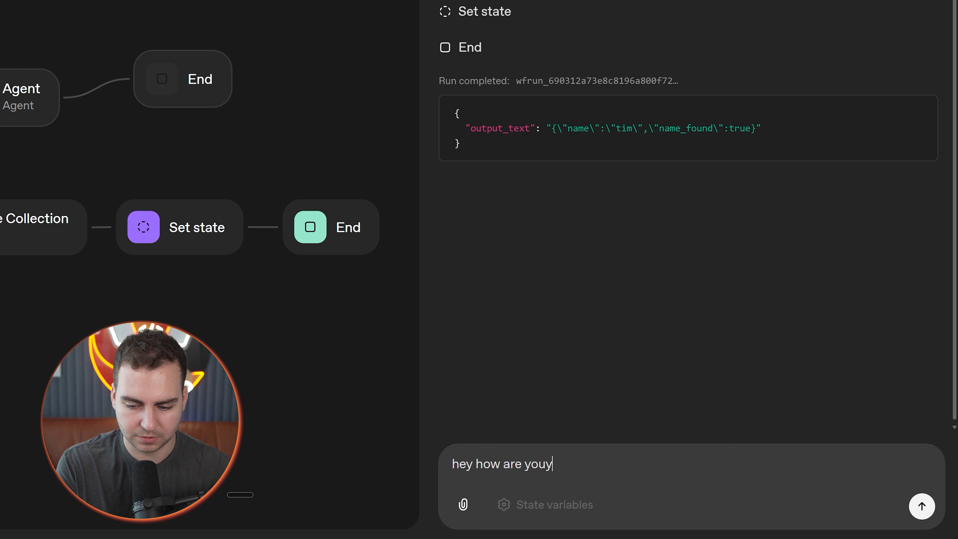
key(Return)
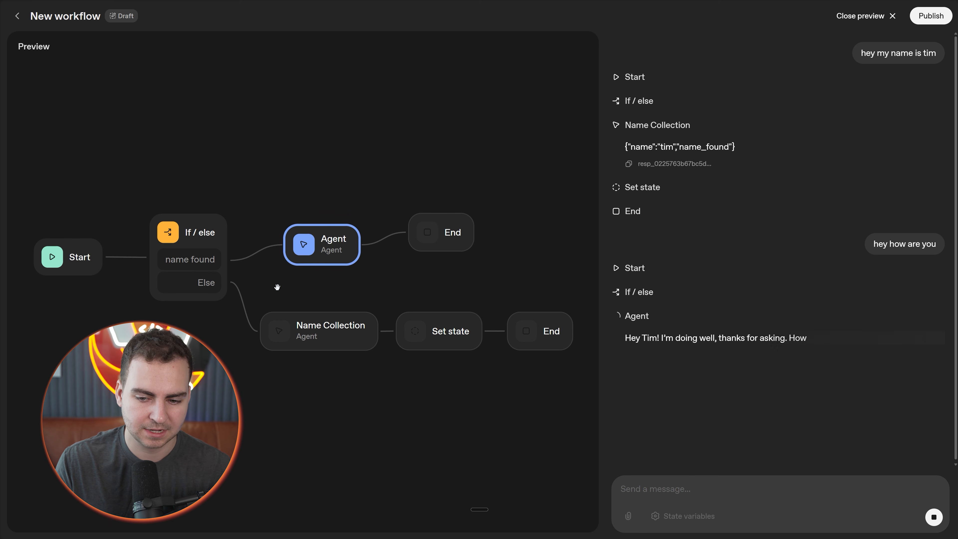
Examine the Agent's reply and the route of the second run, and close the preview.
scroll(634, 303, down, 1)
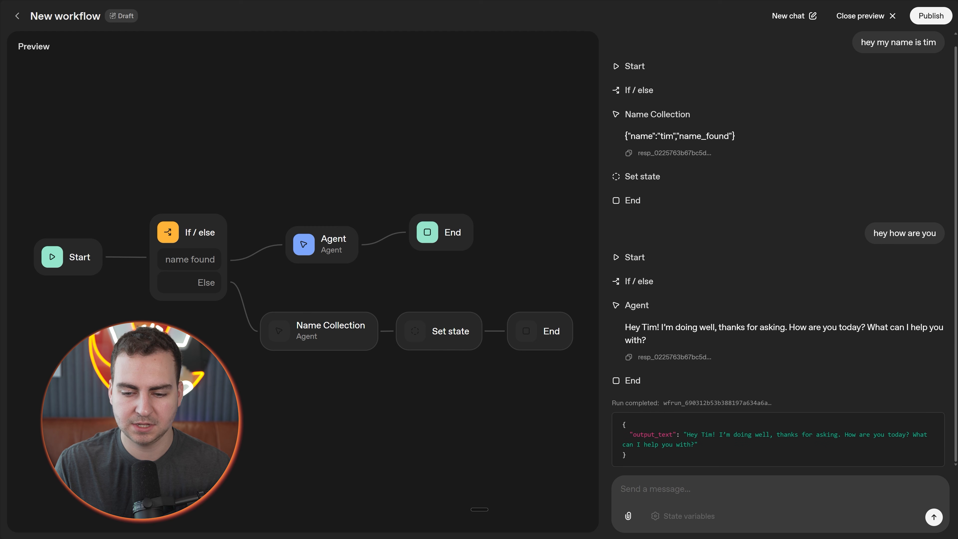
drag(624, 326, 674, 345)
click(583, 312)
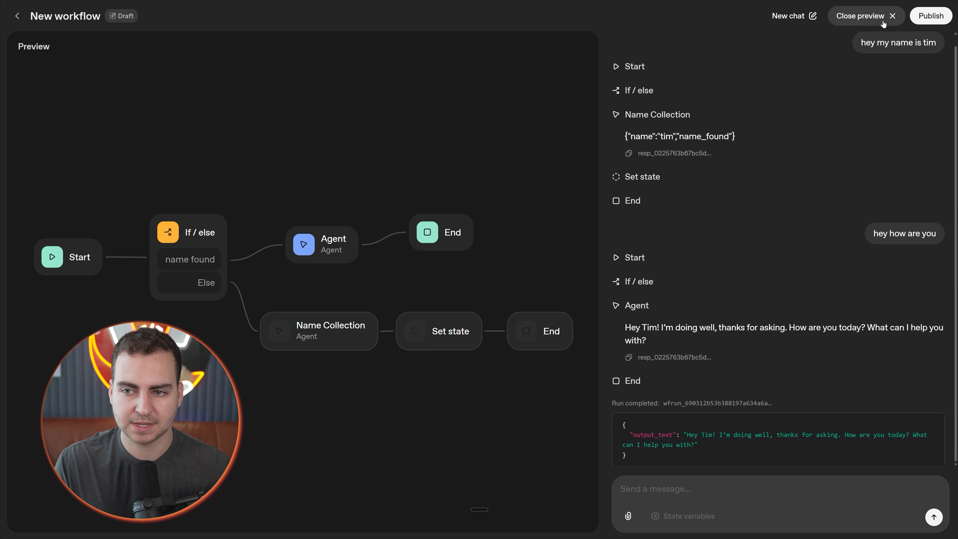
click(860, 17)
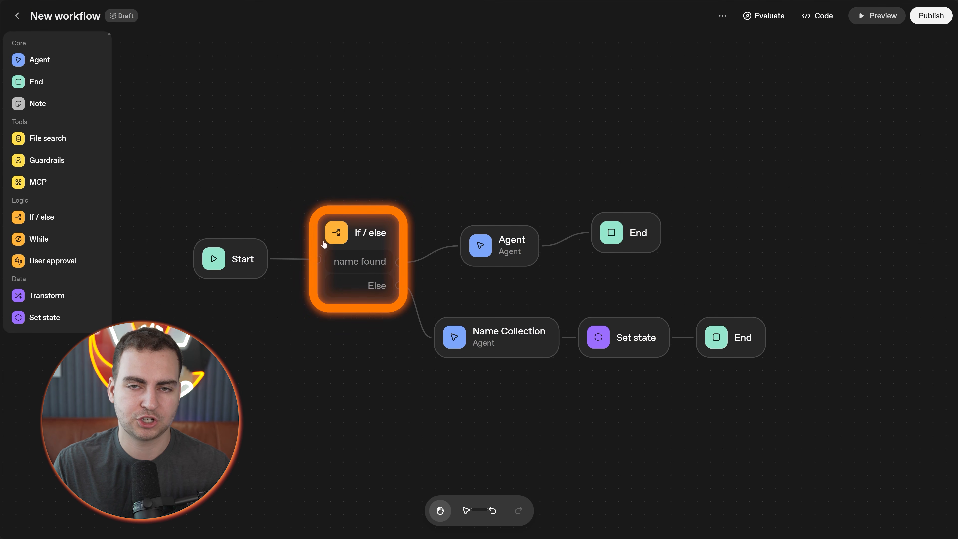
Turn off displaying the response in chat for the Name Collection agent.
drag(704, 229, 689, 223)
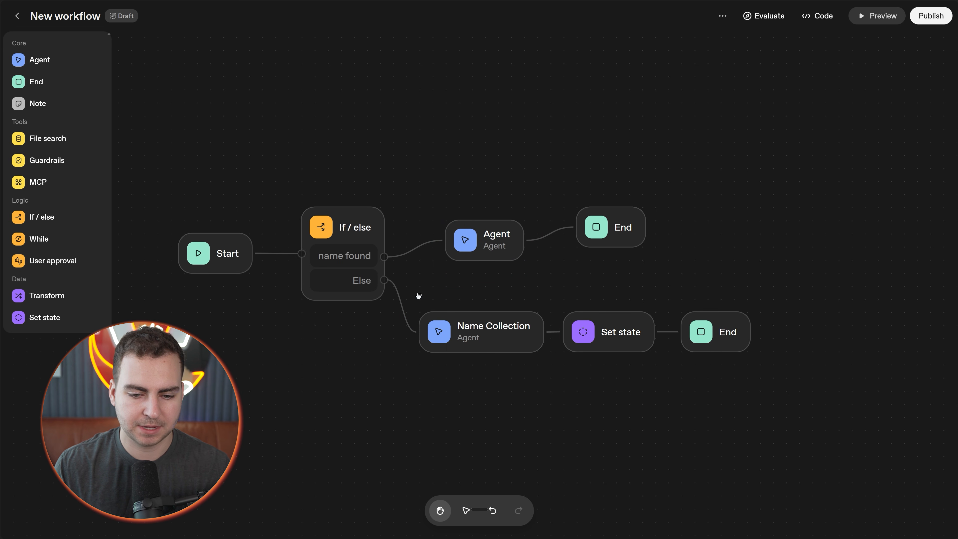
click(486, 332)
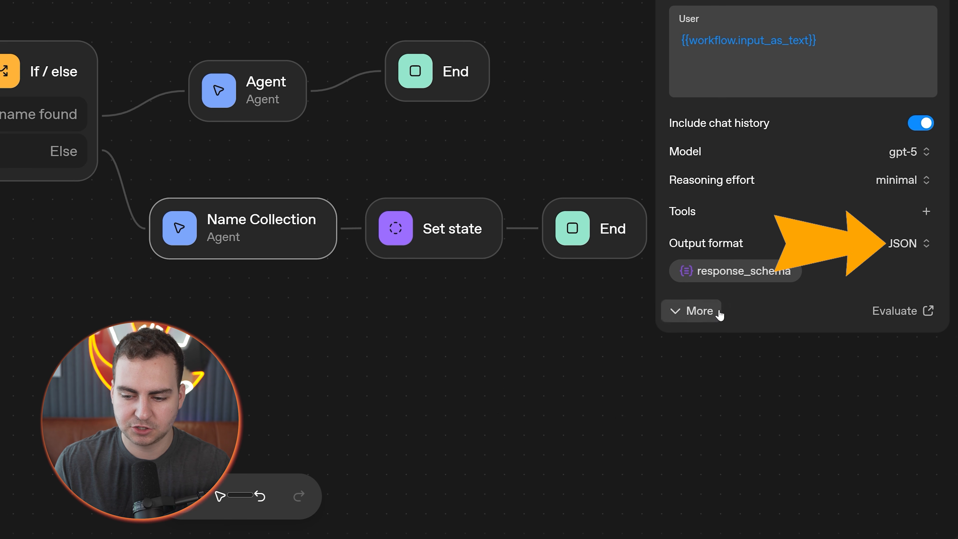
click(697, 311)
scroll(789, 181, down, 3)
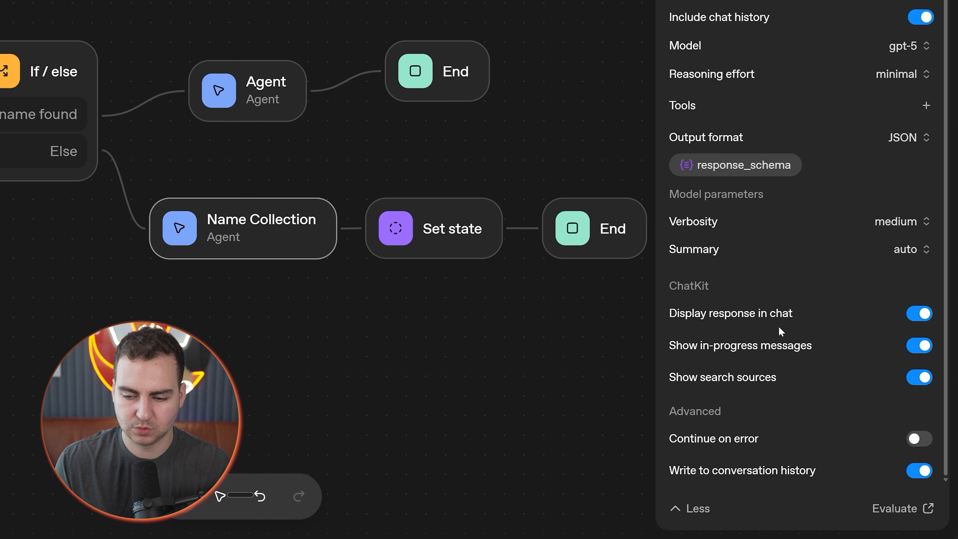
click(923, 315)
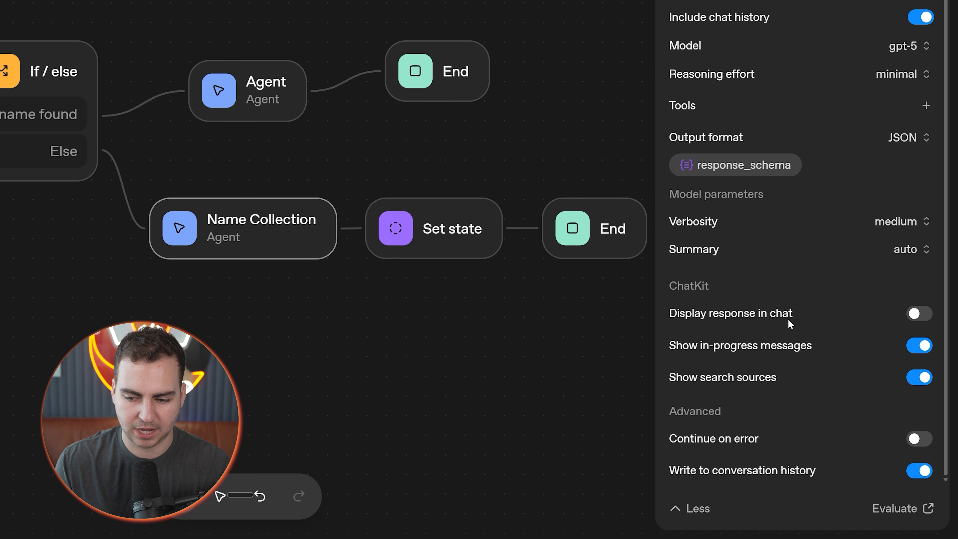
Move the lower End node farther from Set state and add a new Agent node in the space between them.
click(559, 52)
drag(617, 233, 735, 233)
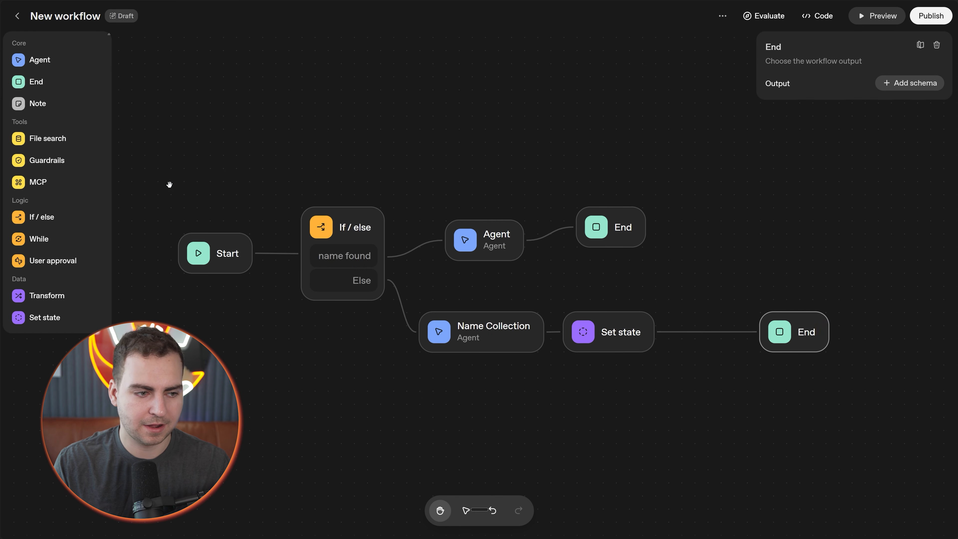
drag(38, 59, 728, 268)
scroll(726, 332, right, 3)
drag(727, 333, 780, 325)
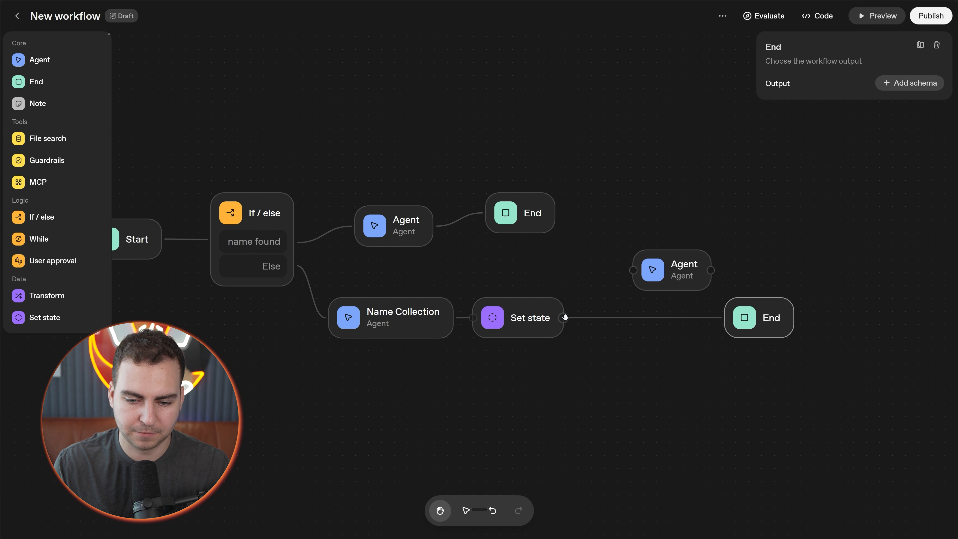
Replace the Set state–End connection with a route through the new Agent node, and line that node up between them.
click(629, 317)
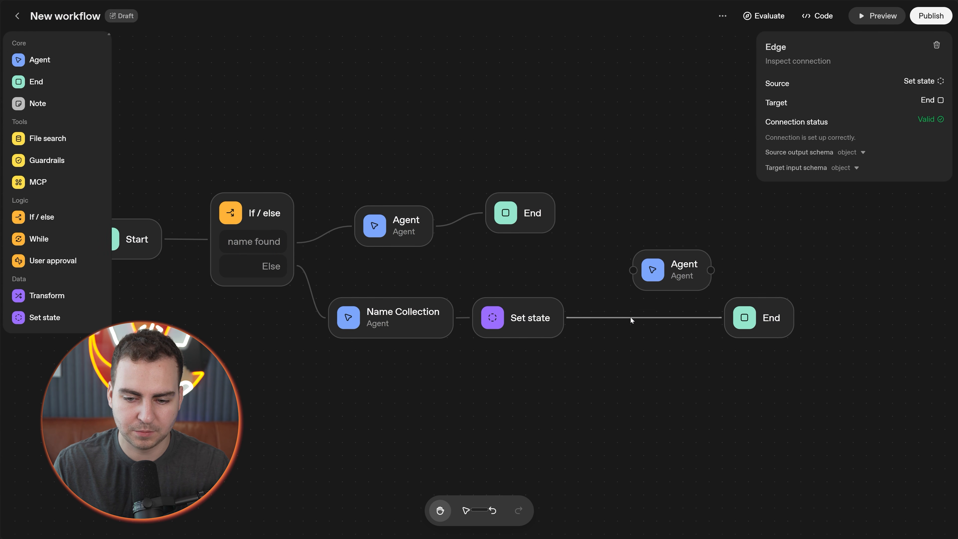
key(BackSpace)
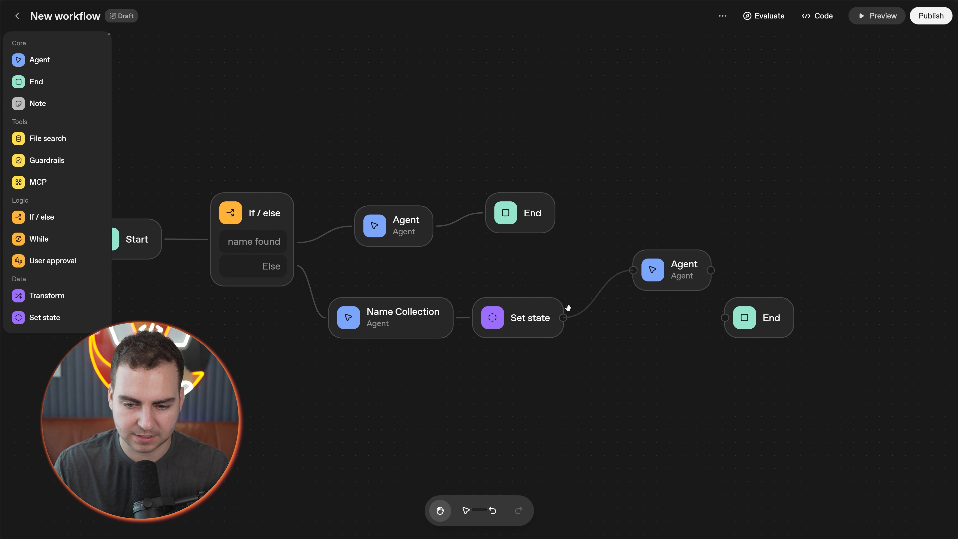
drag(710, 270, 725, 317)
drag(664, 270, 654, 314)
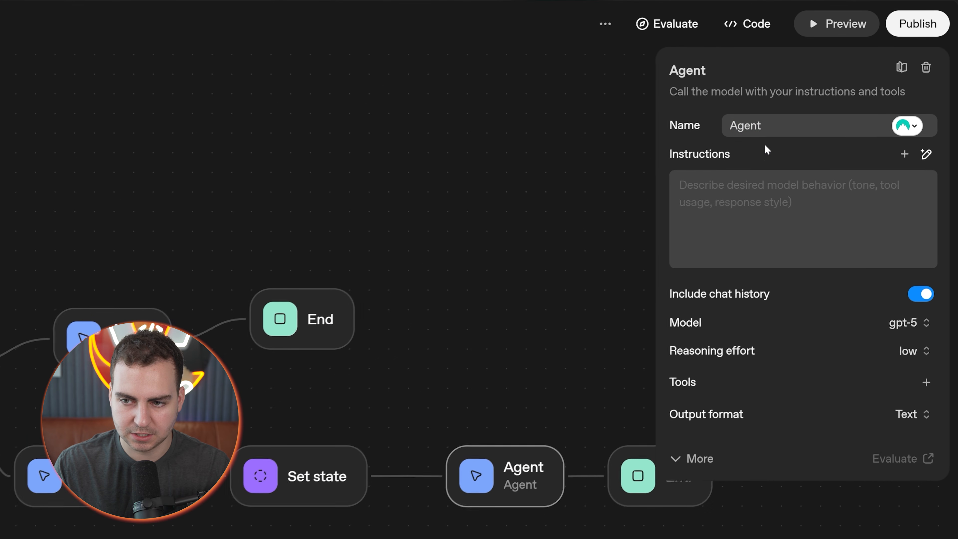
Name the new agent Greeter and set its instructions to "greet the user with the name: {{state.name}} and a random fact".
double_click(713, 131)
text(Greeter)
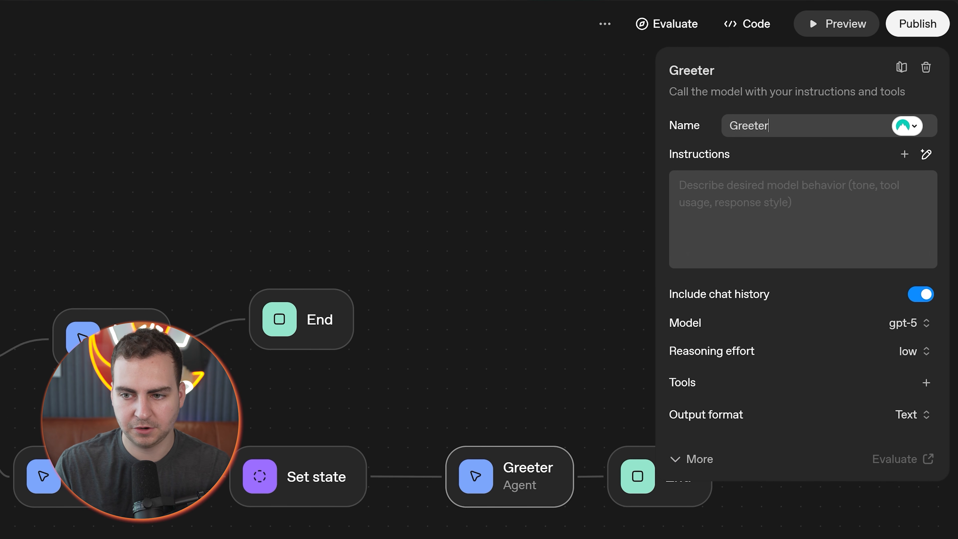
click(841, 207)
text(greet the user with the name:)
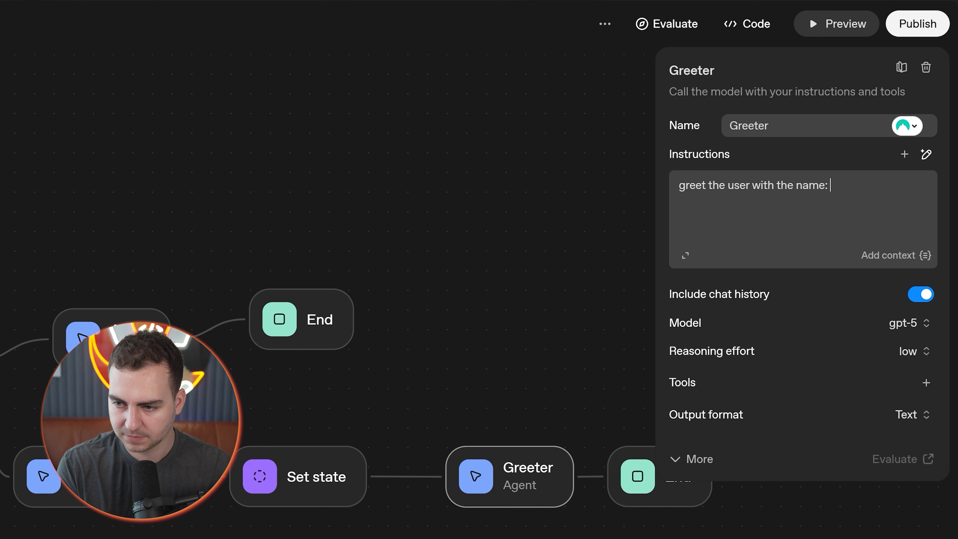
click(888, 255)
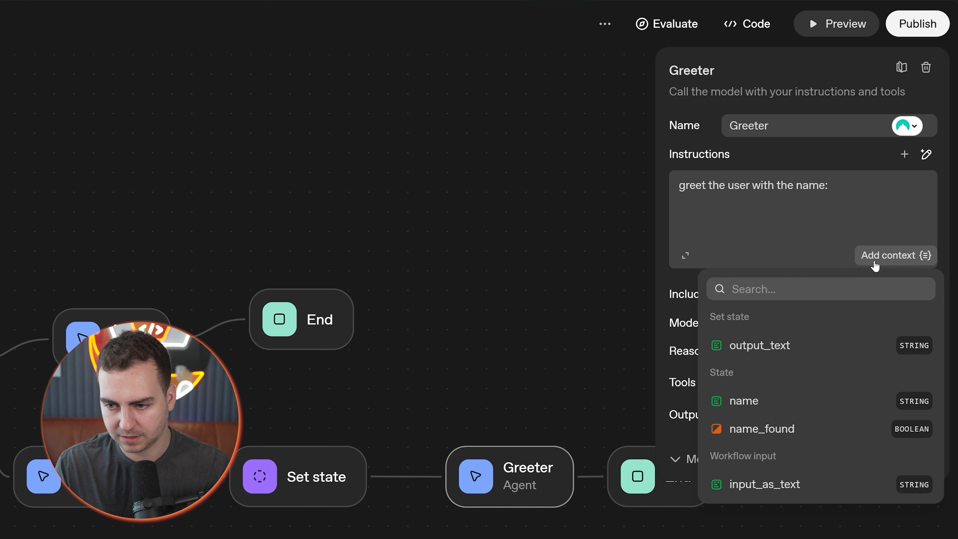
click(787, 407)
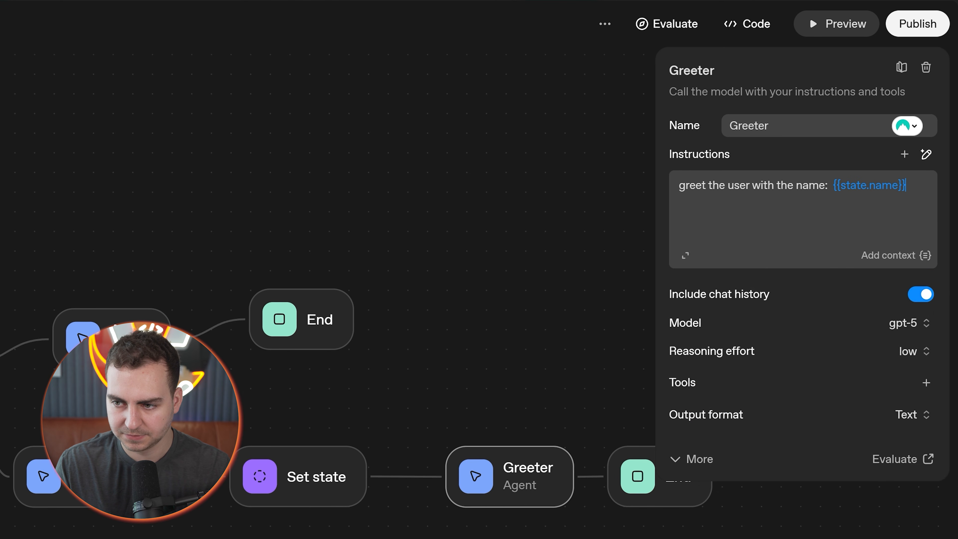
text(m fact)
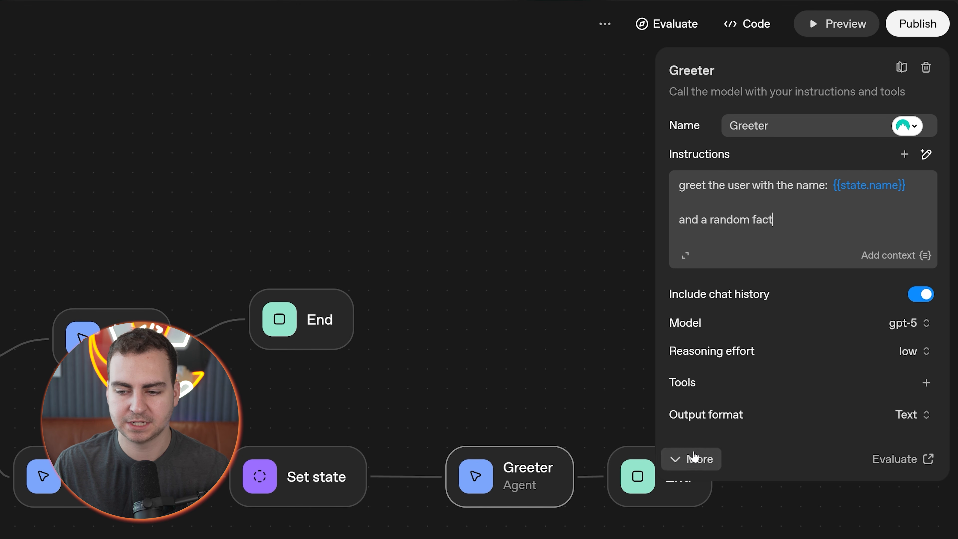
Set the Greeter's output format to Widget and open Widget Studio to create a new widget for it.
click(677, 458)
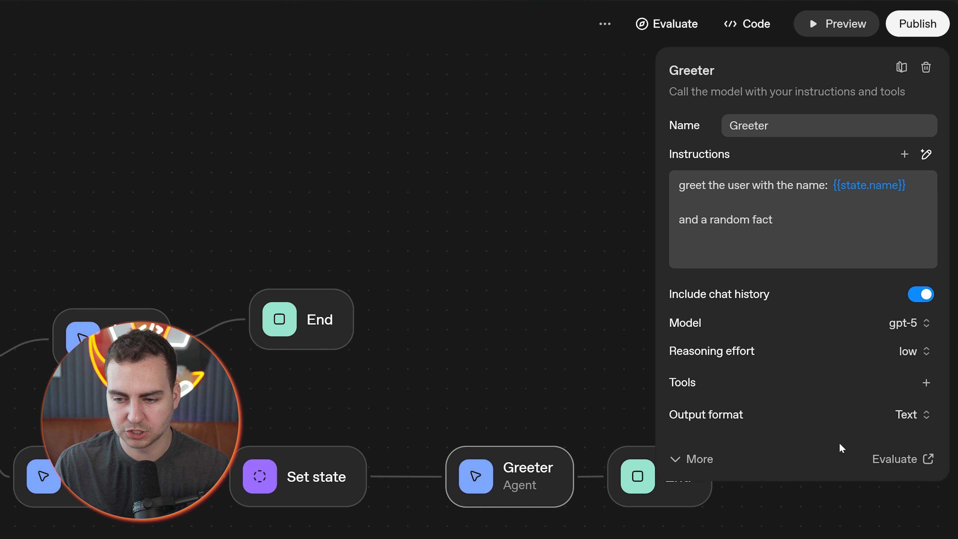
click(911, 414)
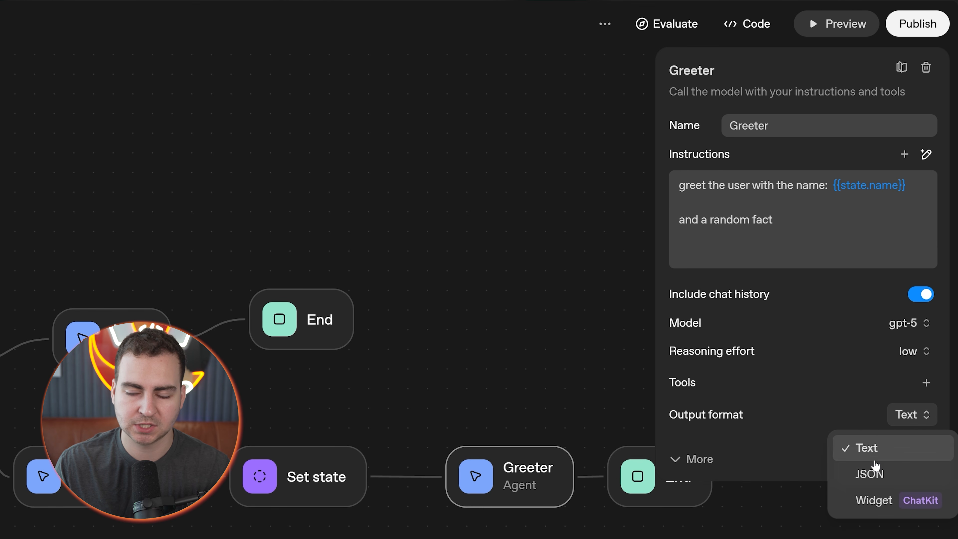
click(891, 502)
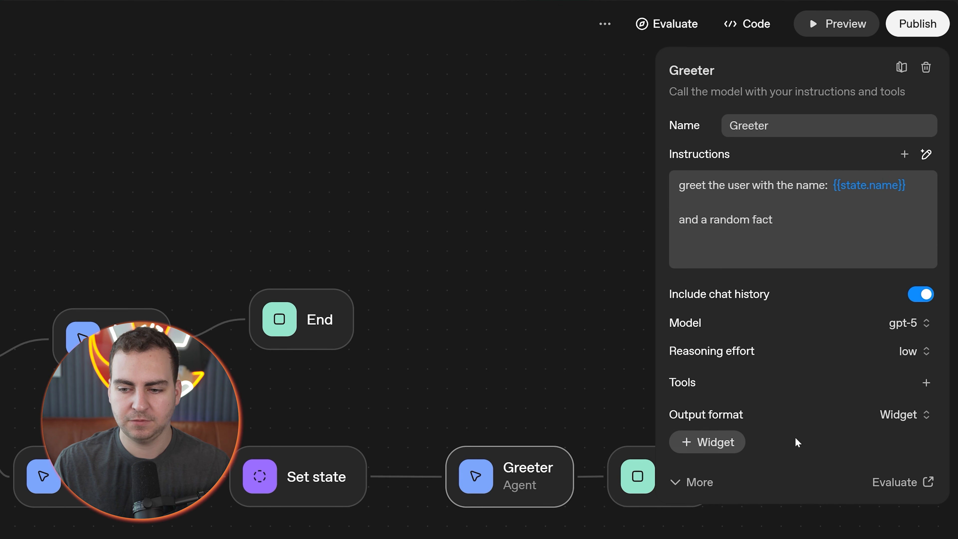
click(720, 445)
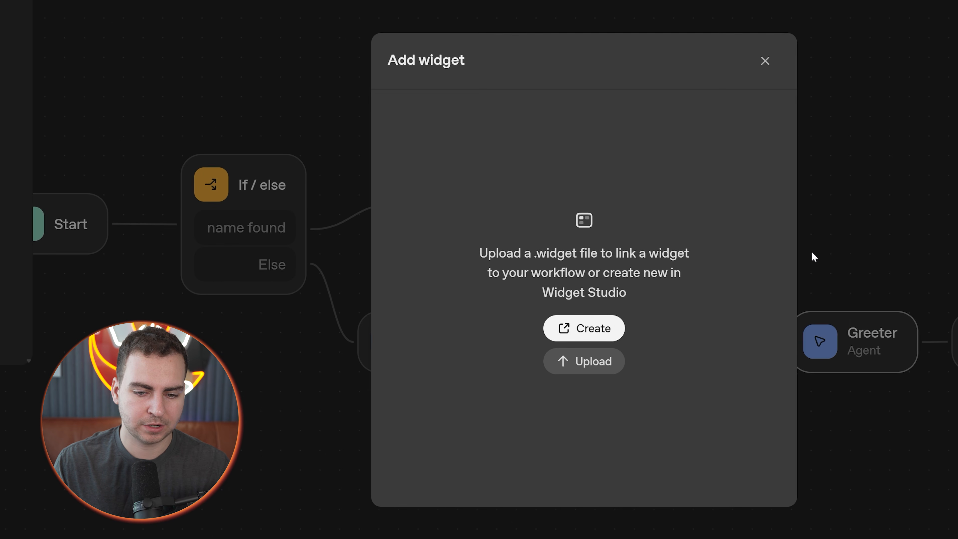
click(590, 332)
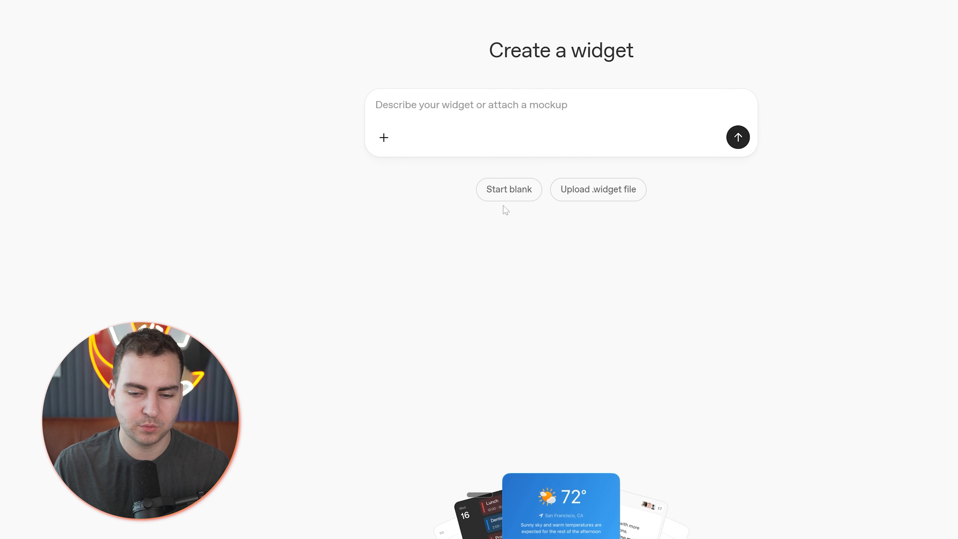
Look through the widget gallery and the saved YouTube Script Outline and Suggested videos widgets.
click(557, 498)
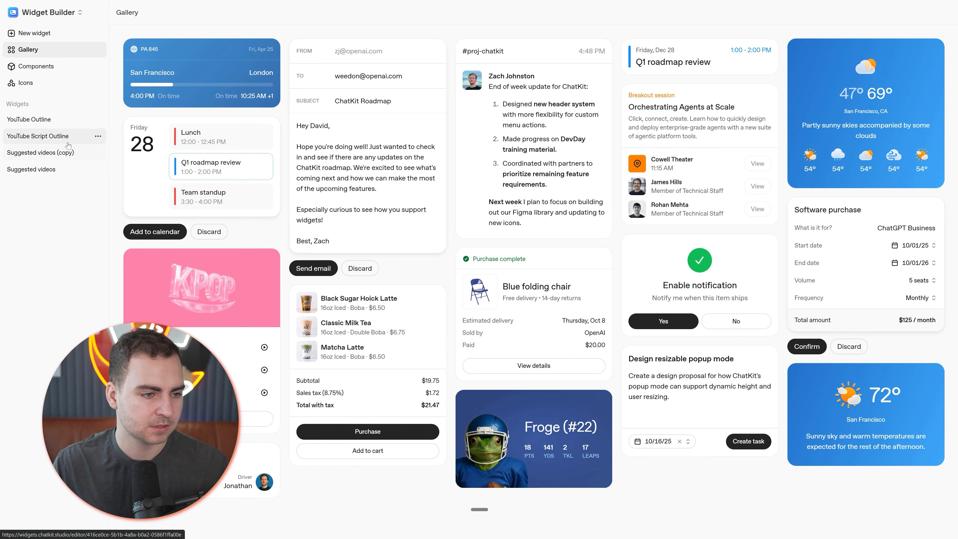
click(53, 137)
drag(680, 69, 777, 326)
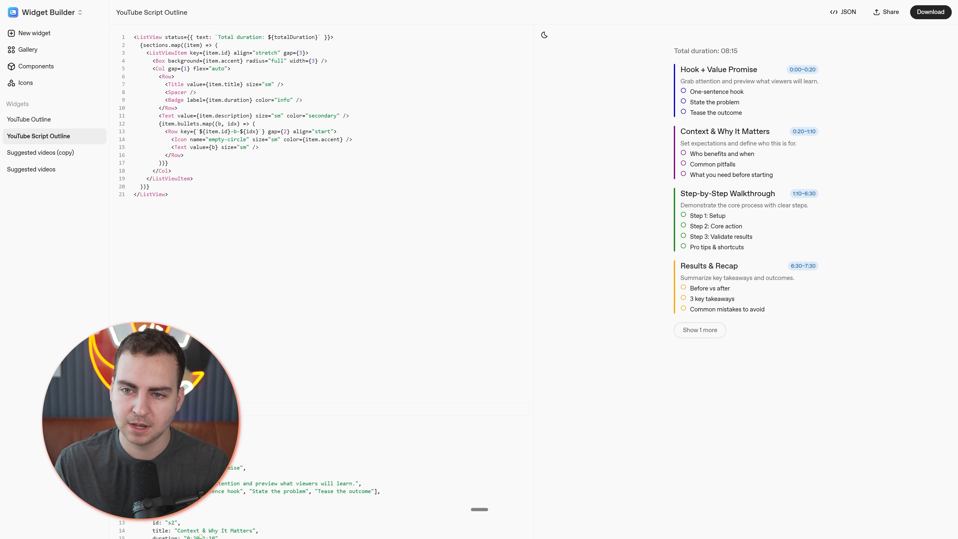
click(709, 439)
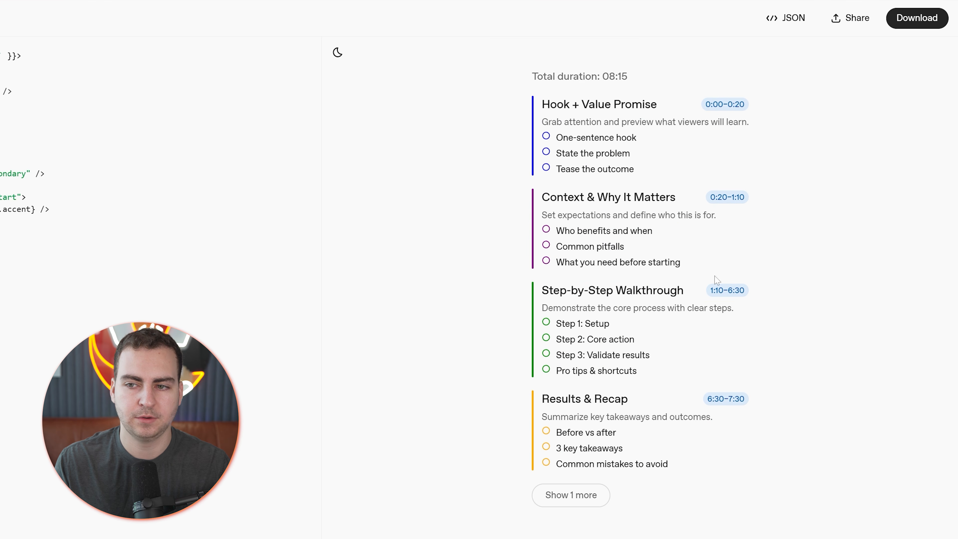
drag(537, 107, 701, 474)
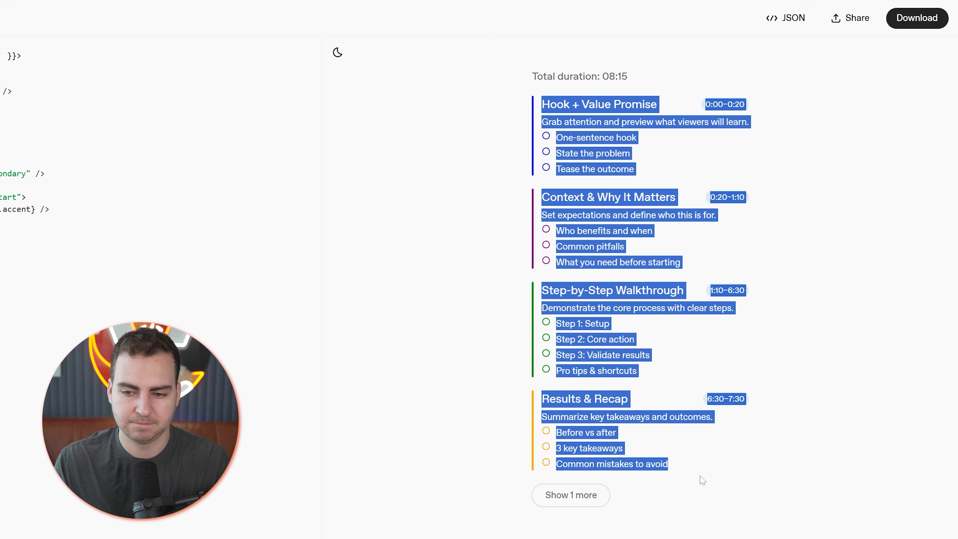
click(26, 170)
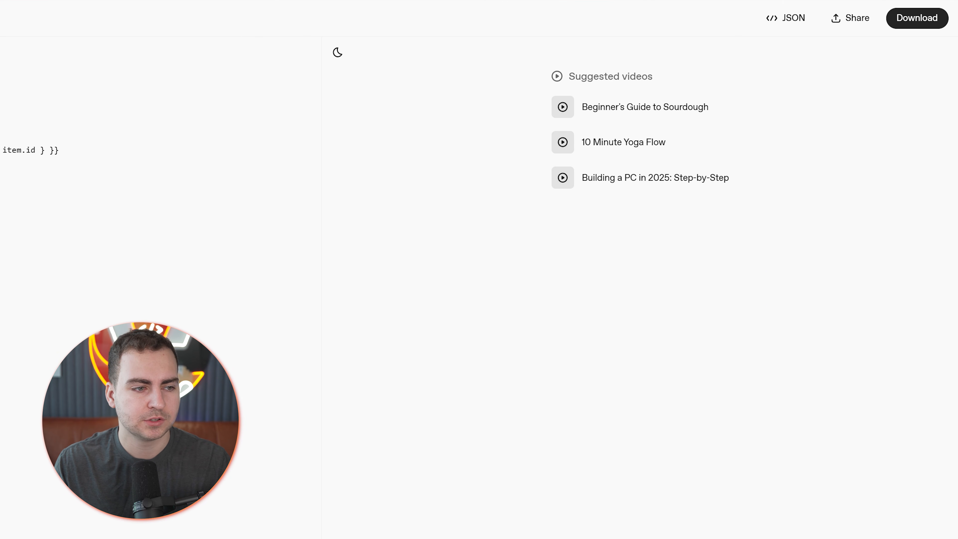
Browse the component reference, viewing the Text, Caption, Label and Chart pages.
click(52, 75)
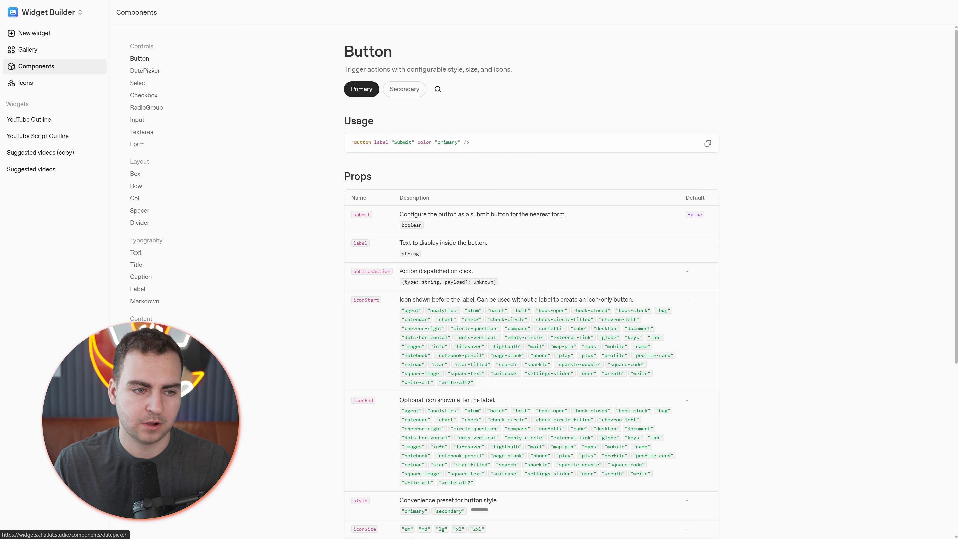
click(135, 252)
click(140, 277)
click(151, 294)
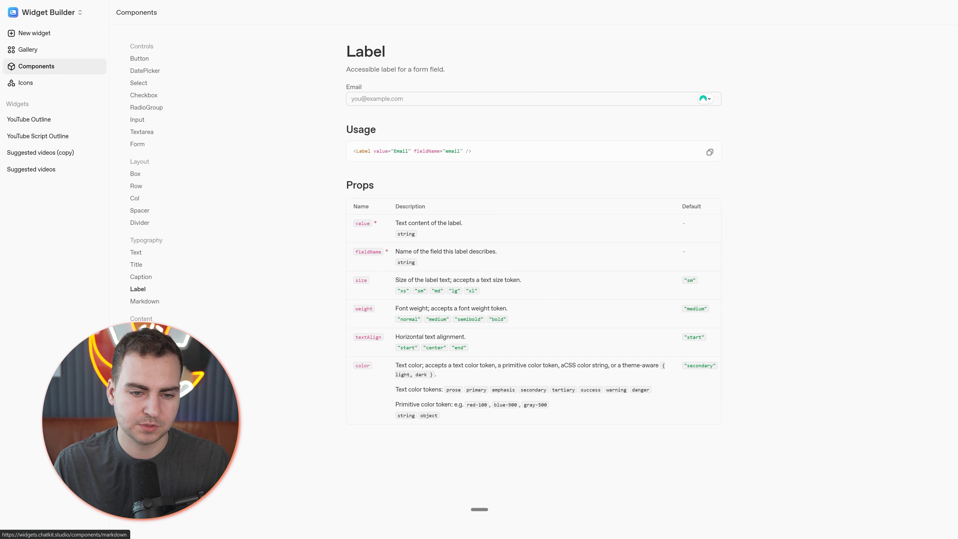
click(136, 330)
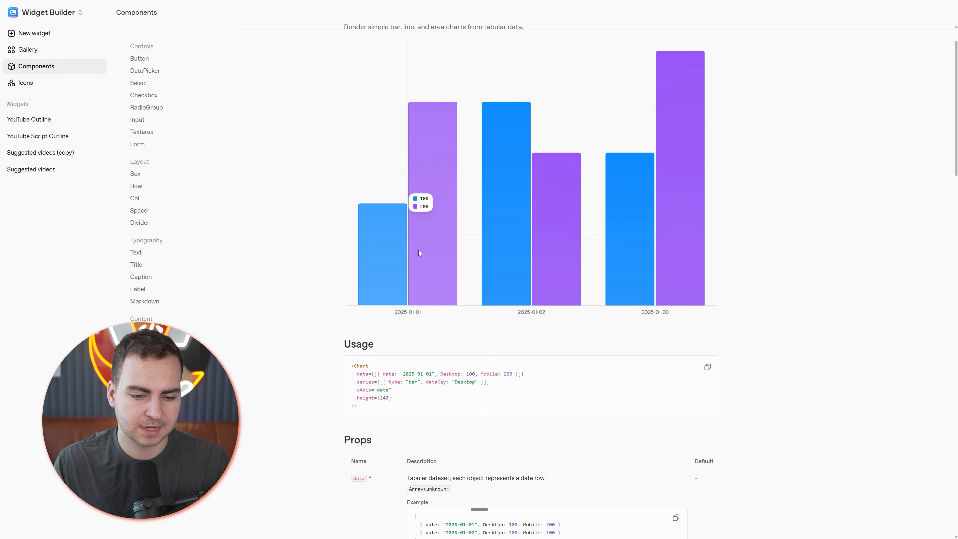
Generate a new widget from the prompt "I want a widget that displays what the user's name is and a random fact. It should be colorful and fun.".
click(36, 56)
click(81, 37)
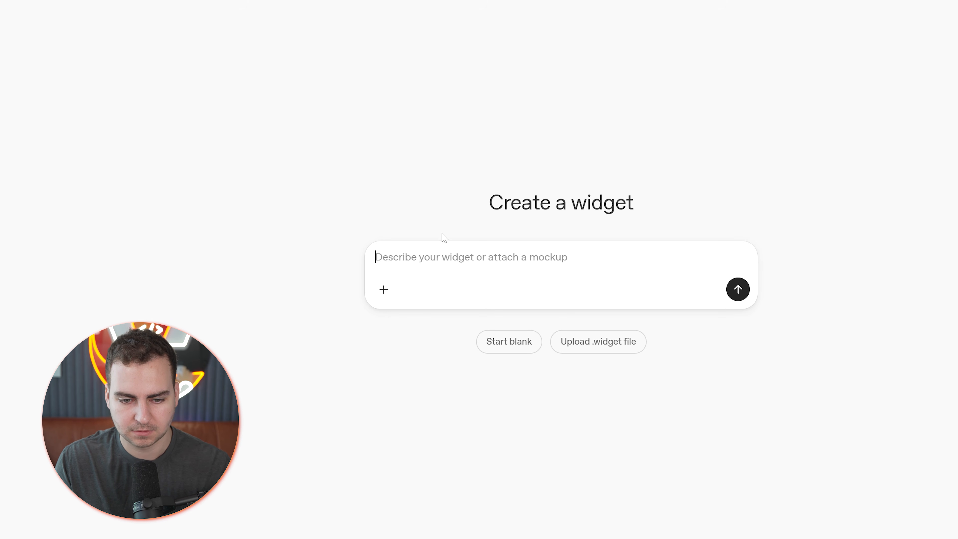
text(I want a widget that displays what the user's name is and a random fact. It should be colorful and fun.)
key(Return)
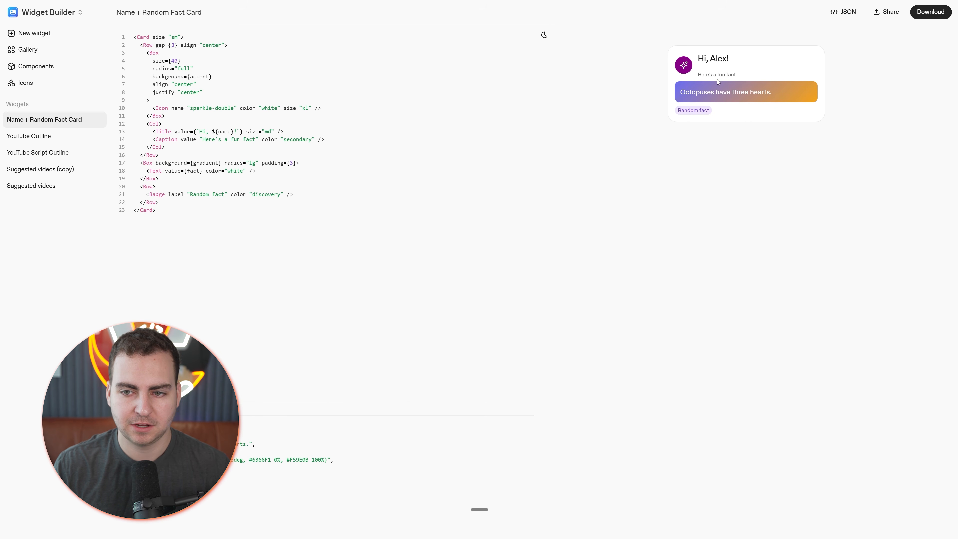
Check the generated card's preview in dark and light mode and examine its default data values.
click(544, 35)
click(544, 35)
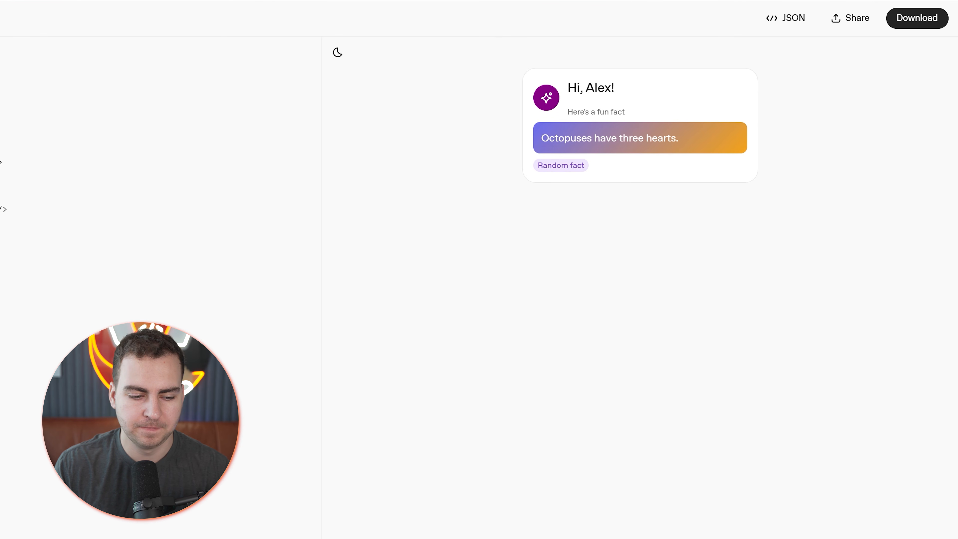
scroll(161, 226, down, 1)
click(137, 426)
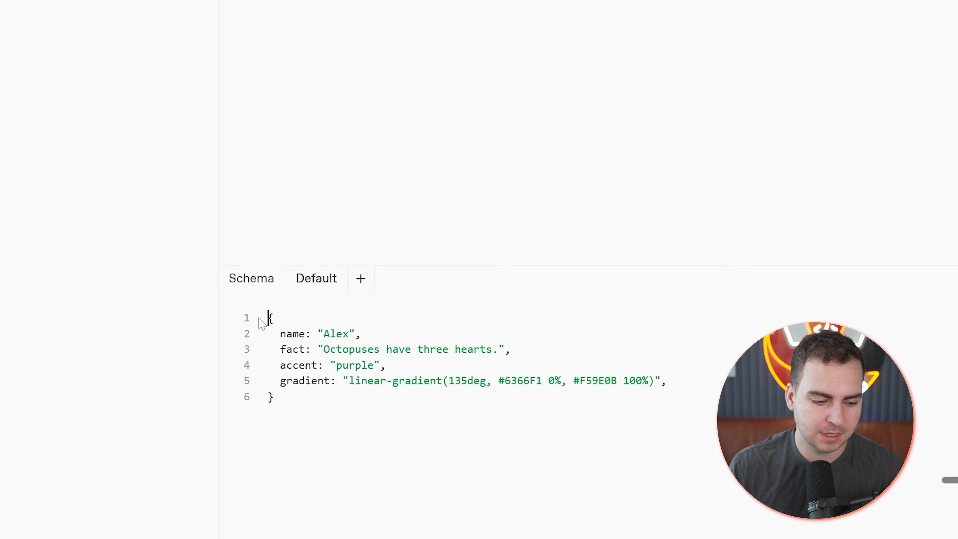
key(shift+Down)
key(shift+Down)
key(shift+Down)
key(shift+Down)
key(shift+Down)
key(shift+Down)
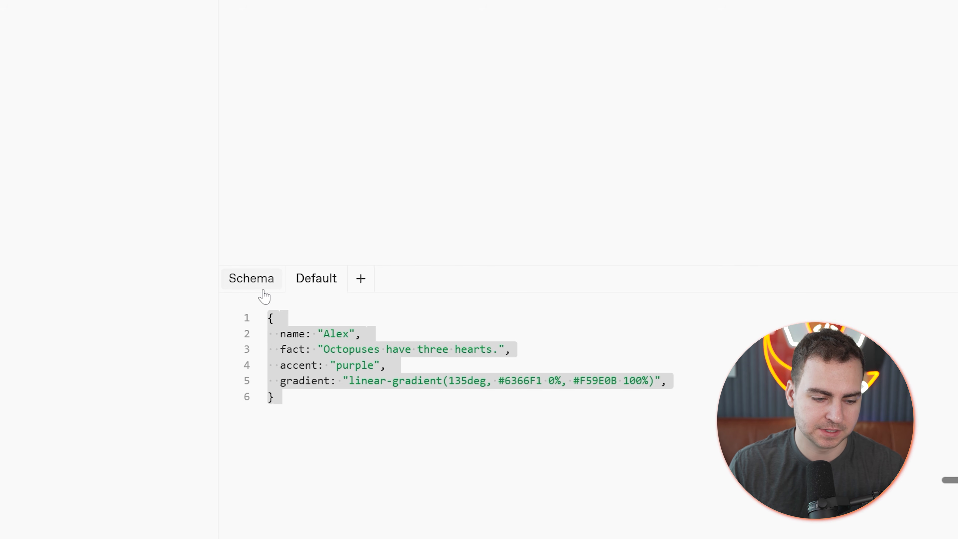
Examine the widget's schema and the full markup of the Name + Random Fact Card.
click(277, 291)
key(ctrl+shift+Home)
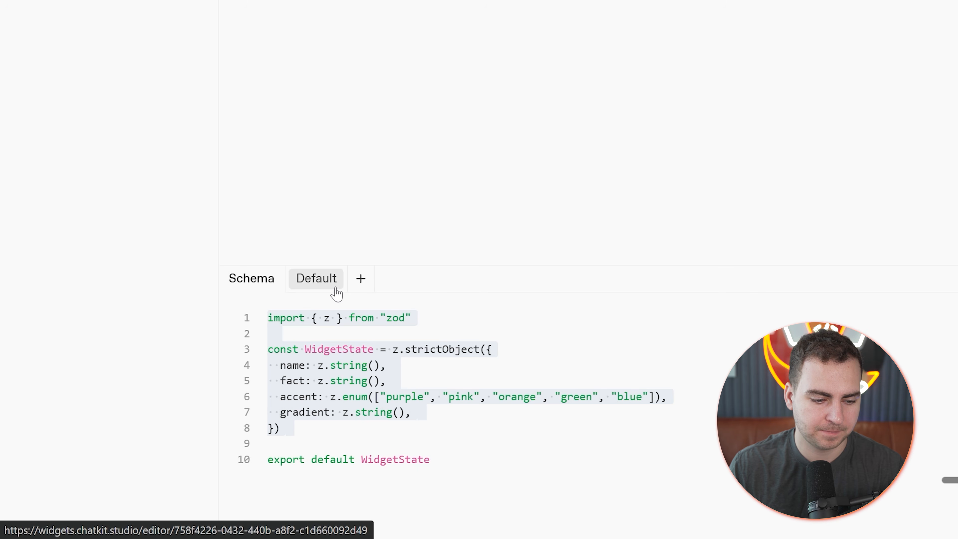
click(327, 283)
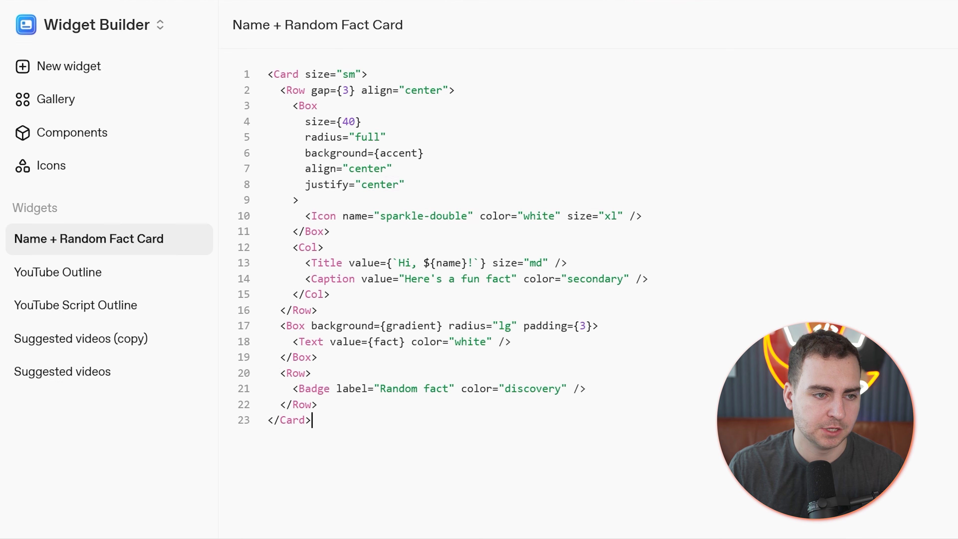
drag(312, 420, 268, 74)
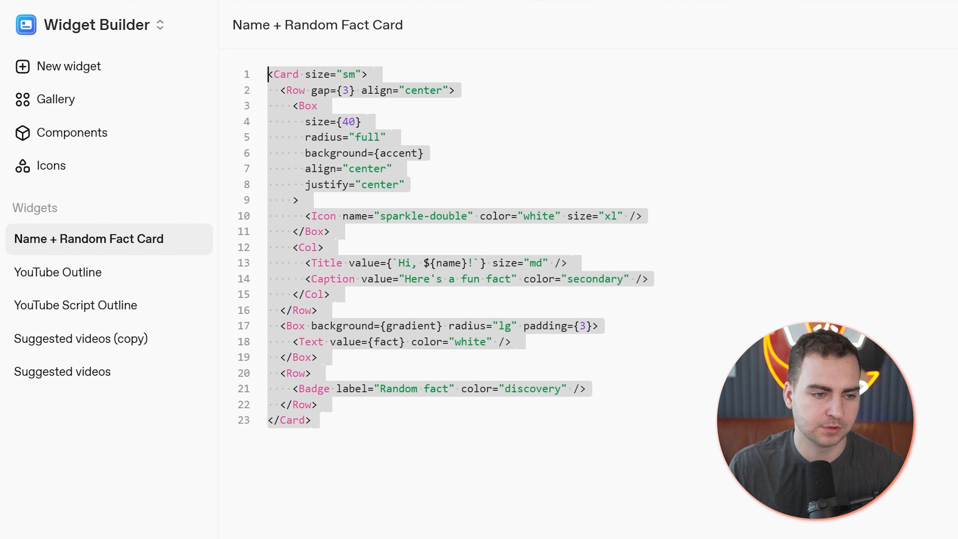
Download the Name + Random Fact Card widget as a WIDGET file into the Widgets folder in Downloads.
click(317, 405)
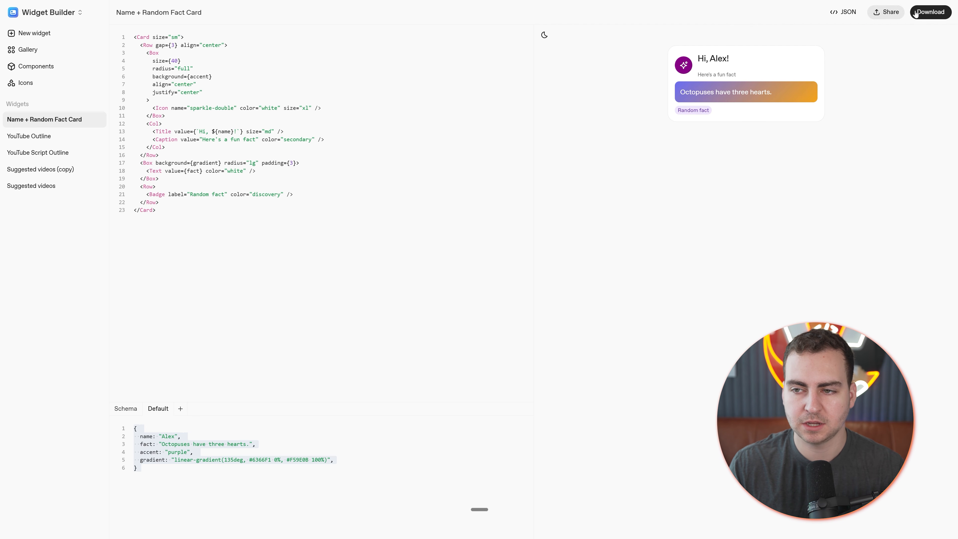
click(916, 13)
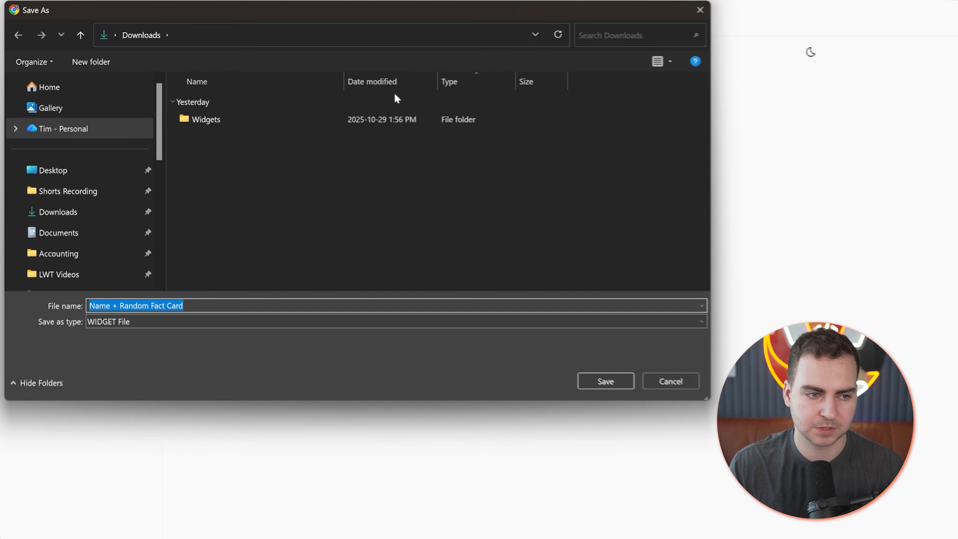
double_click(174, 81)
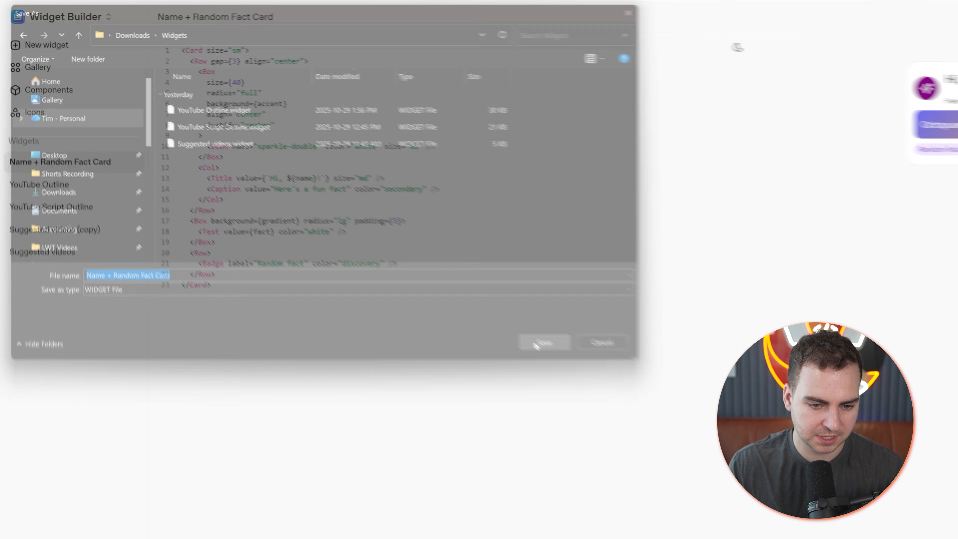
click(609, 384)
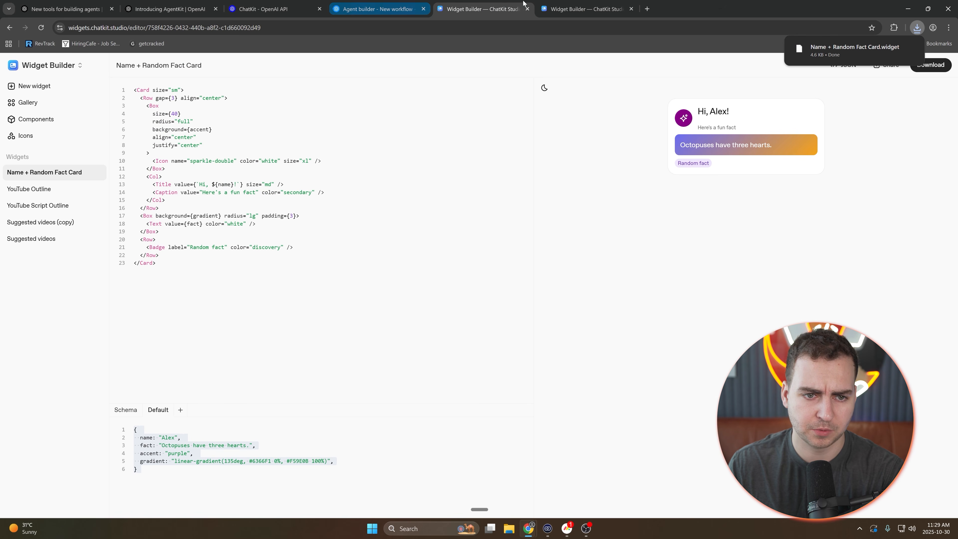
Switch to the Agent builder workflow and upload Name + Random Fact Card.widget as the Greeter agent's output widget.
click(381, 6)
key(F11)
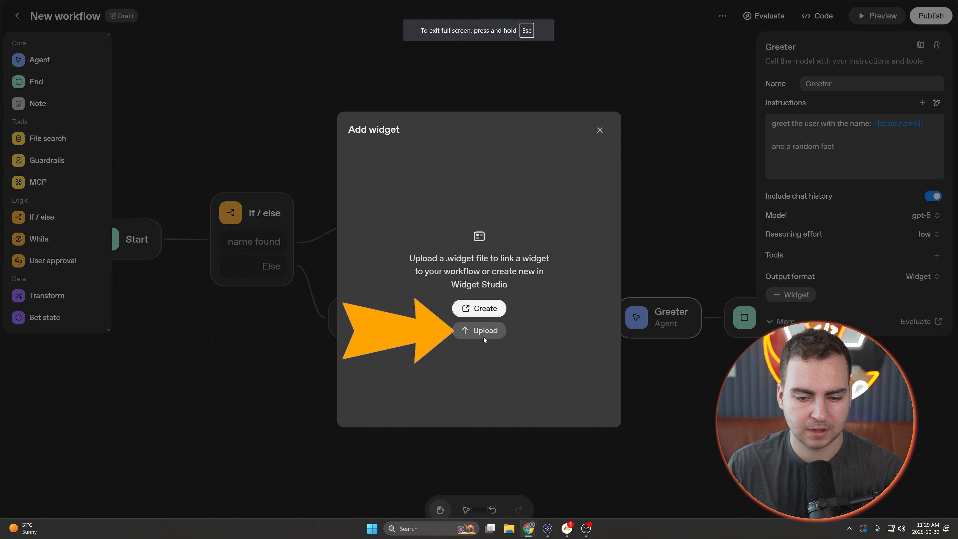
click(484, 335)
double_click(155, 80)
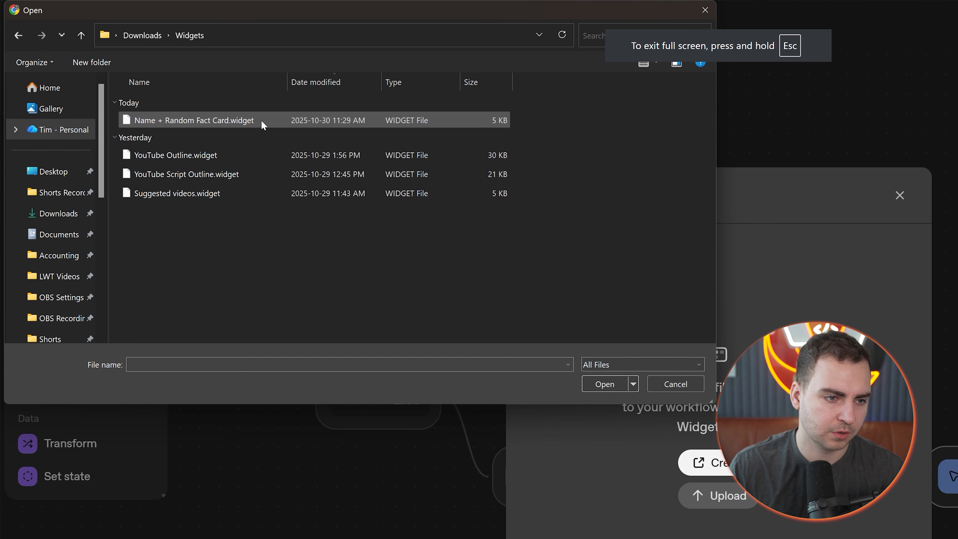
click(263, 125)
click(599, 378)
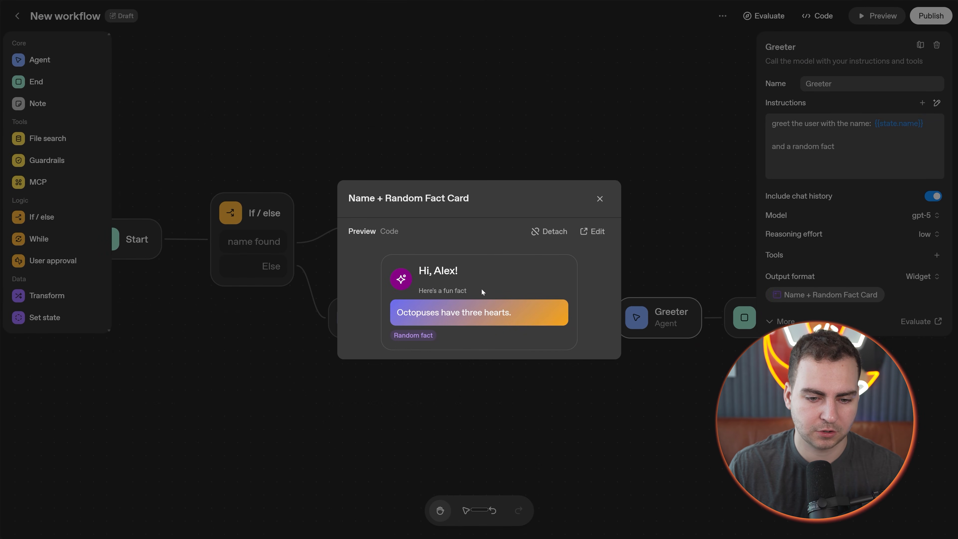
Review the code schema and preview of the widget attached to the Greeter agent.
click(389, 231)
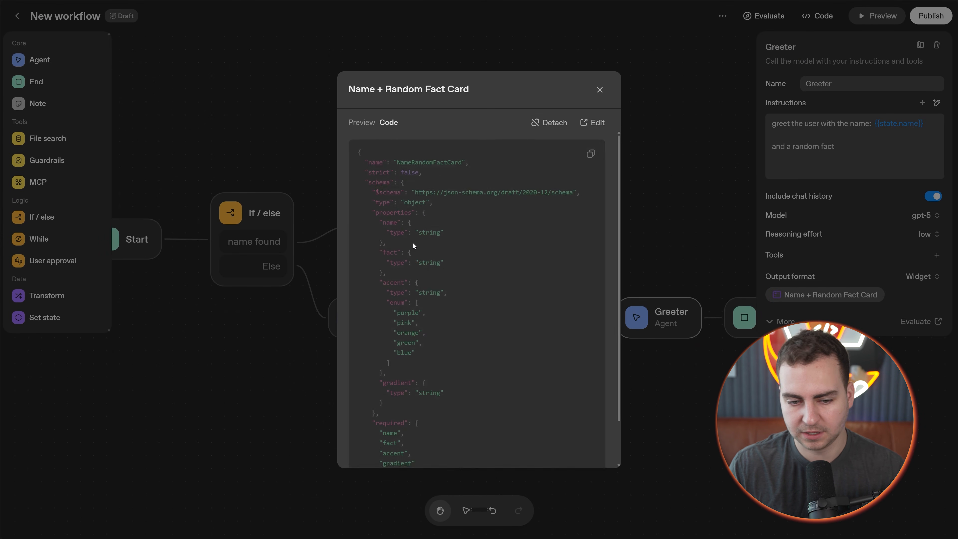
click(366, 95)
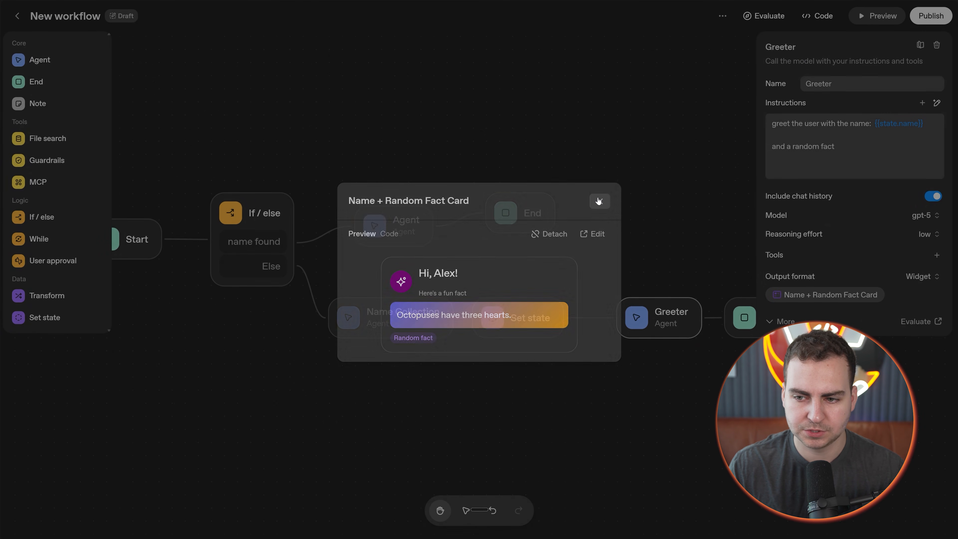
click(600, 198)
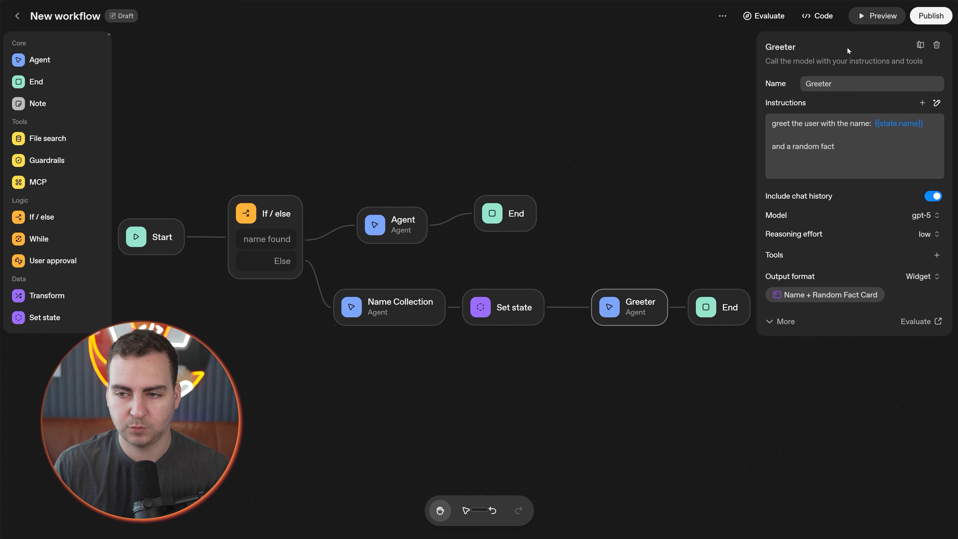
Preview the workflow, check its state variables, and send a test message that introduces the sender by first name.
click(878, 16)
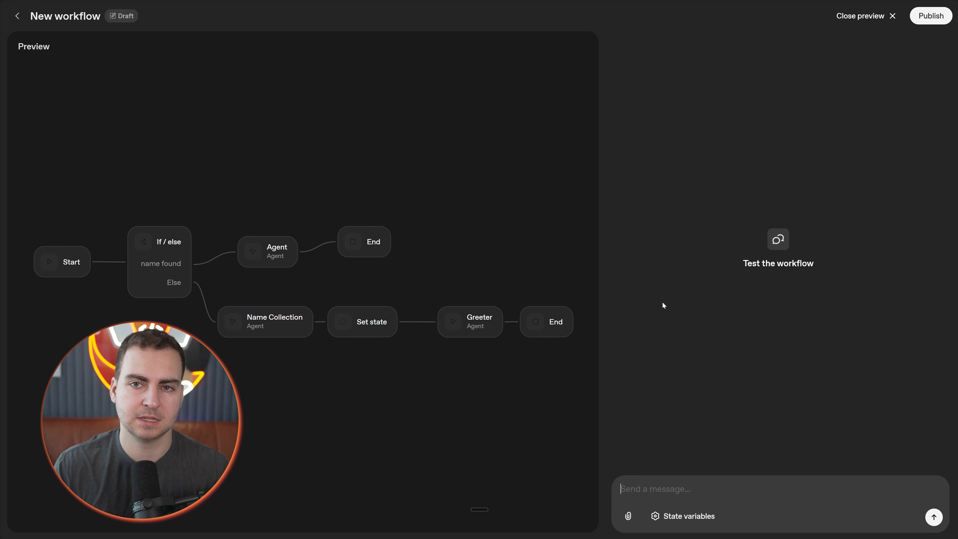
text(hey my name is Tim)
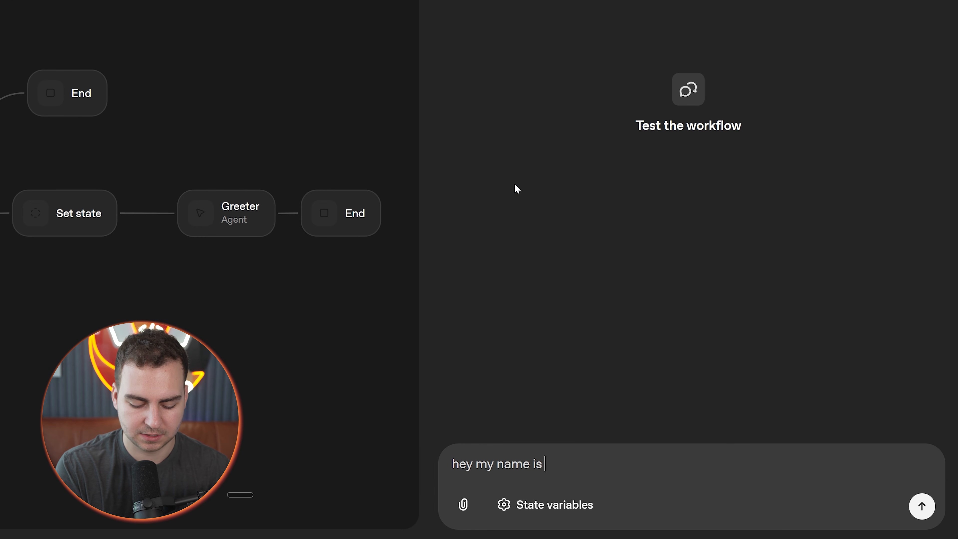
click(565, 512)
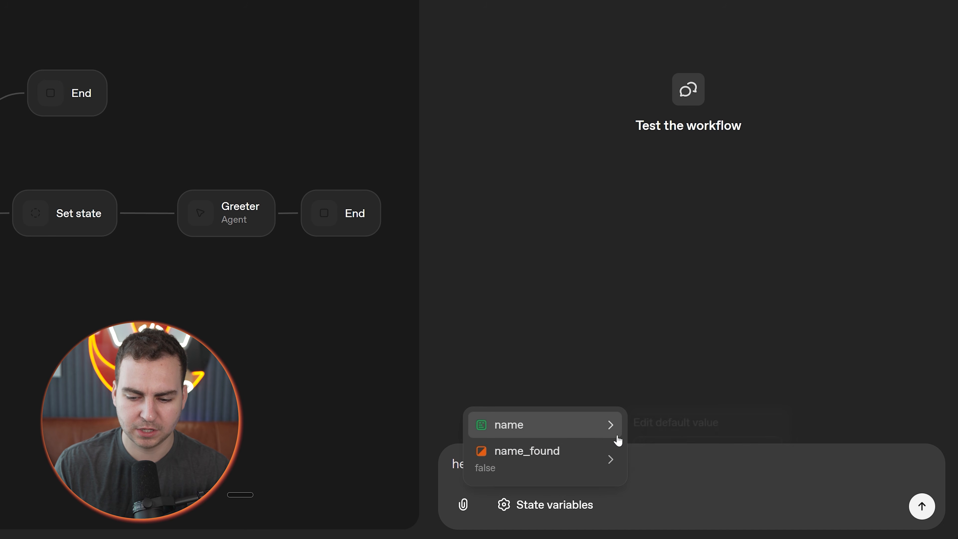
mouse_move(593, 446)
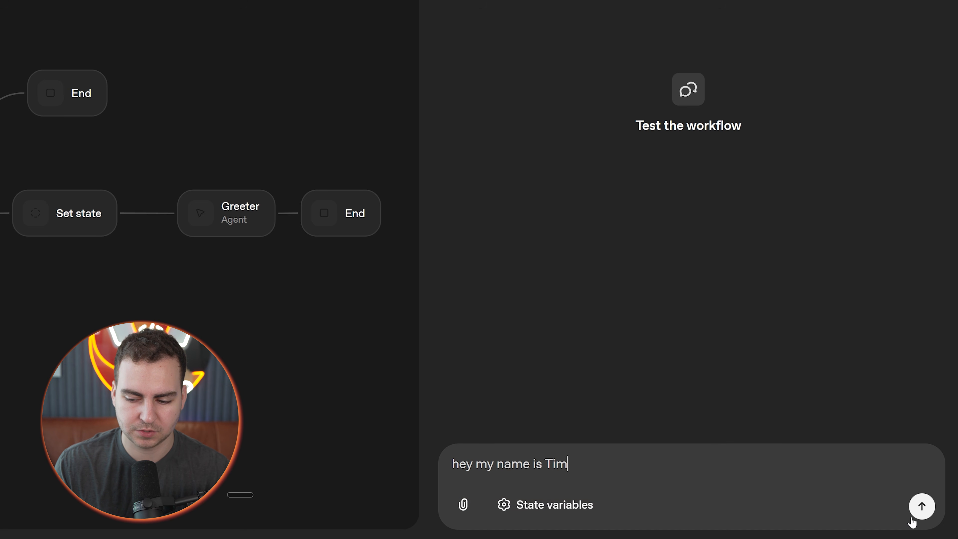
click(914, 509)
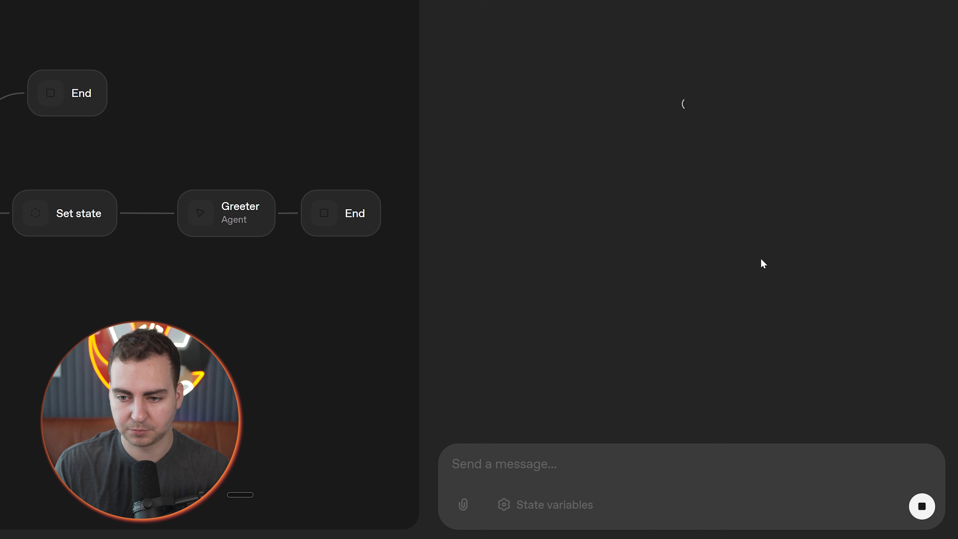
Examine the greeting, caption and random fact in the widget rendered by the Greeter agent.
drag(516, 184, 618, 187)
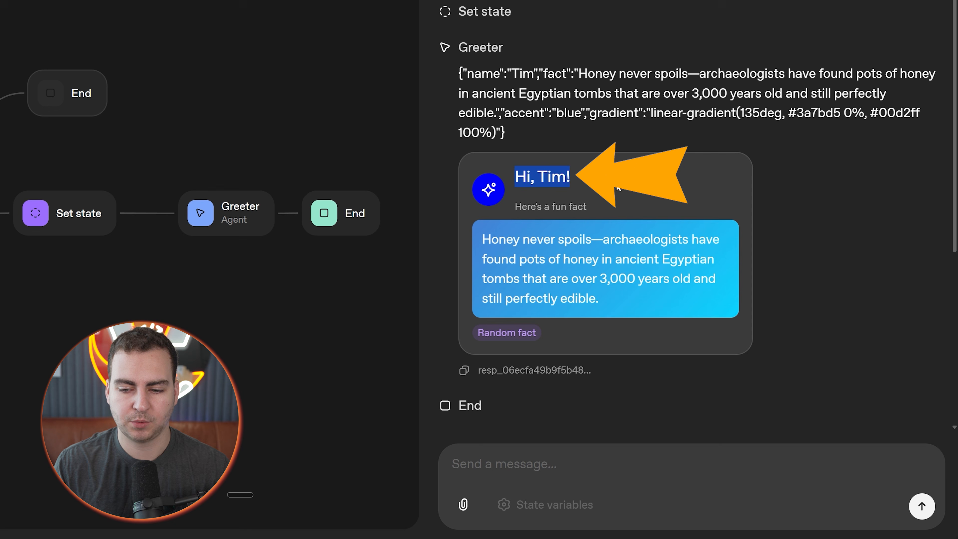
click(617, 187)
drag(515, 214, 571, 228)
click(476, 238)
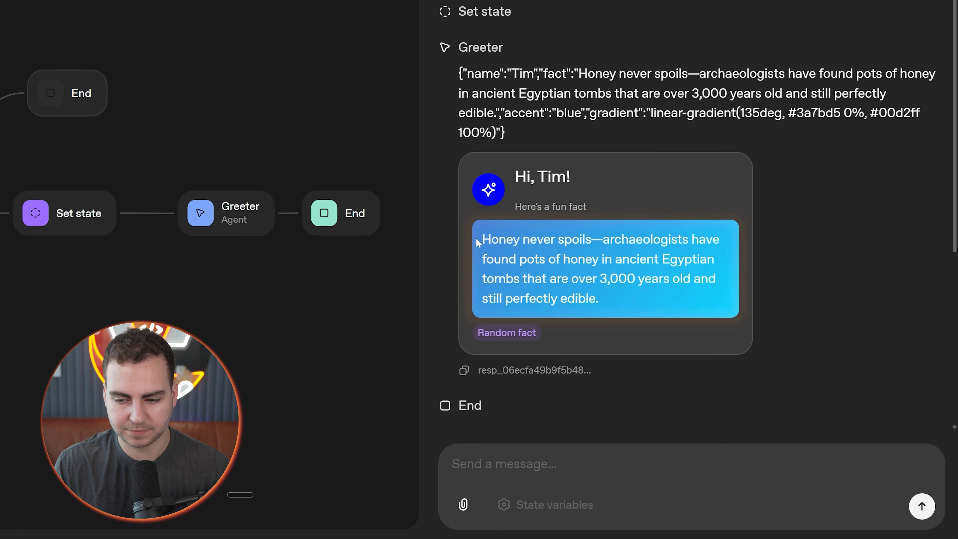
drag(479, 238, 606, 300)
Send the follow-up message "what is the weather today" in the preview chat, and close the preview once it has run.
click(562, 464)
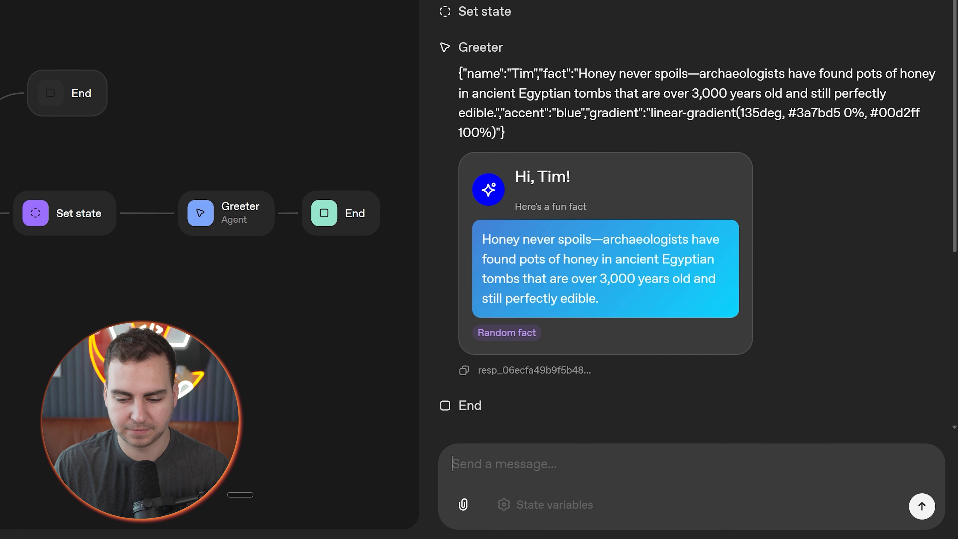
text(whaty)
key(BackSpace)
key(BackSpace)
text(is the weather today)
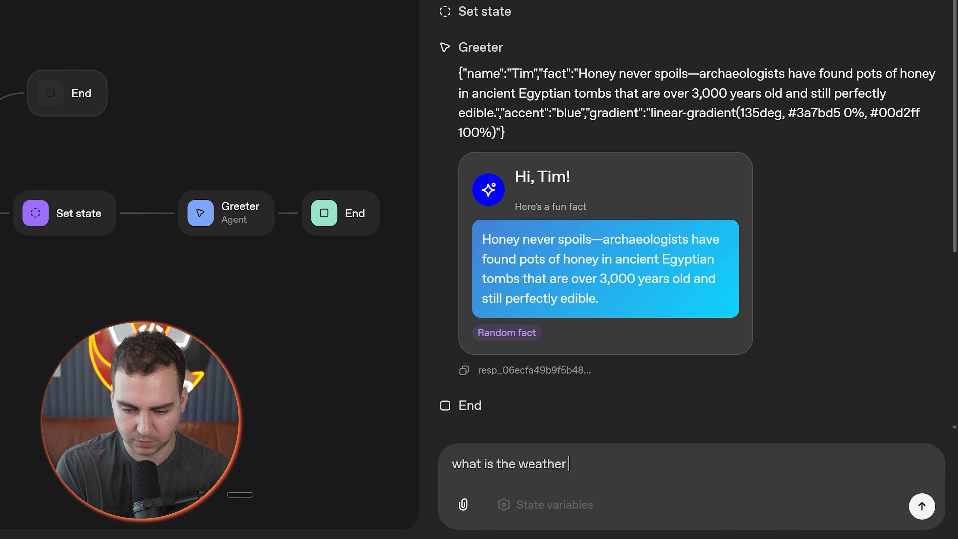
key(Return)
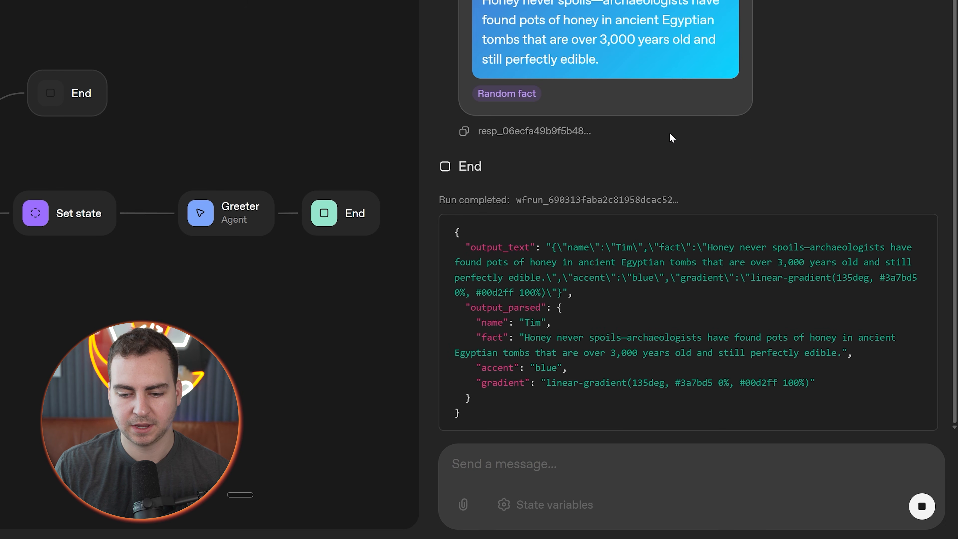
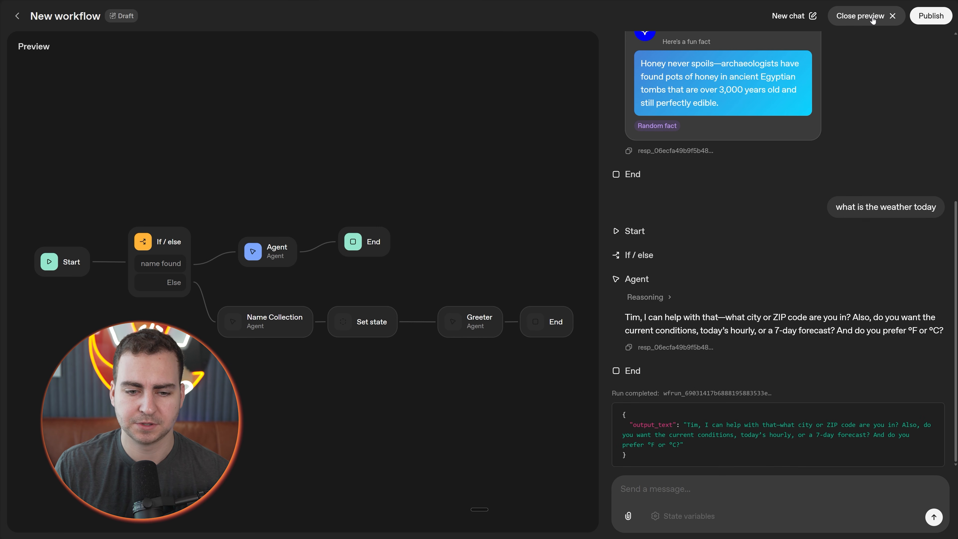
click(872, 20)
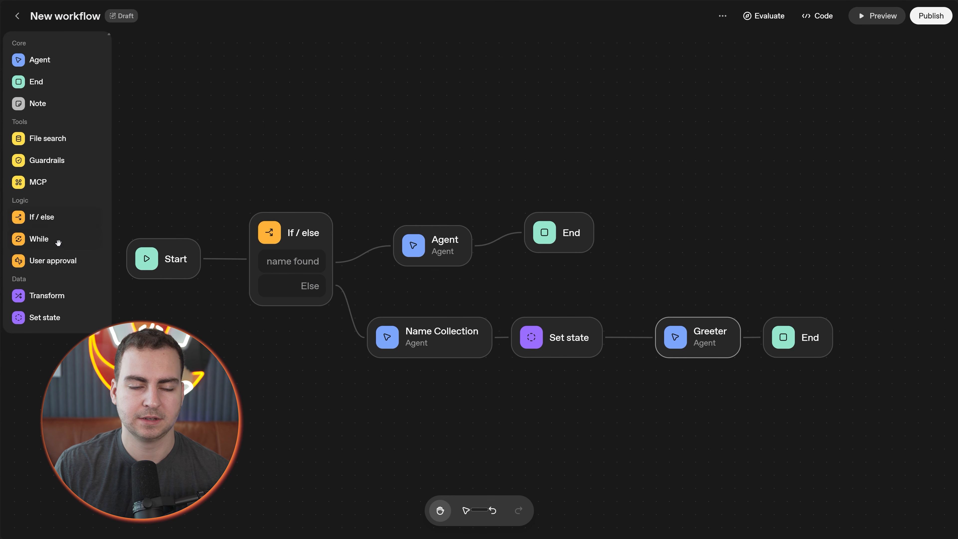
Place a User approval node above the workflow and try out connections from its Approve and Reject outputs.
drag(60, 260, 436, 121)
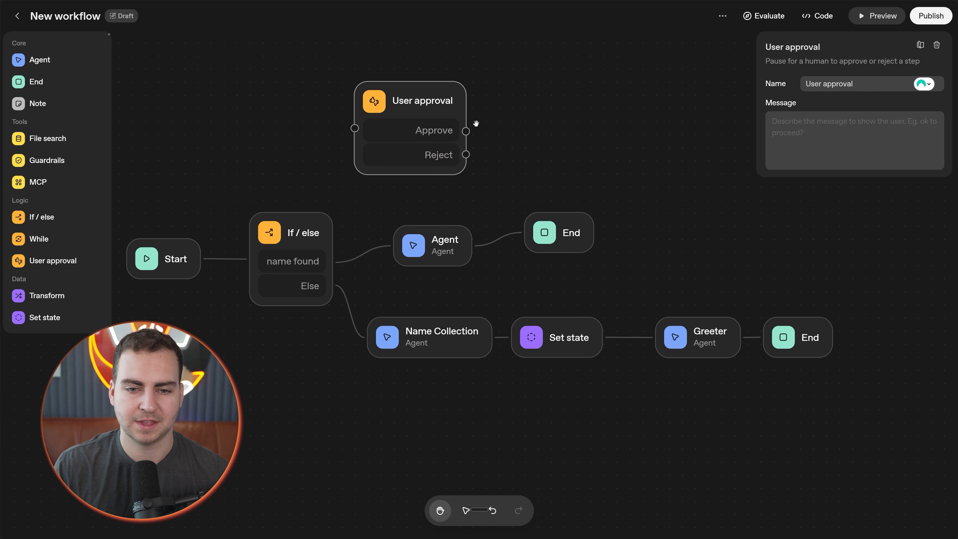
drag(465, 131, 645, 133)
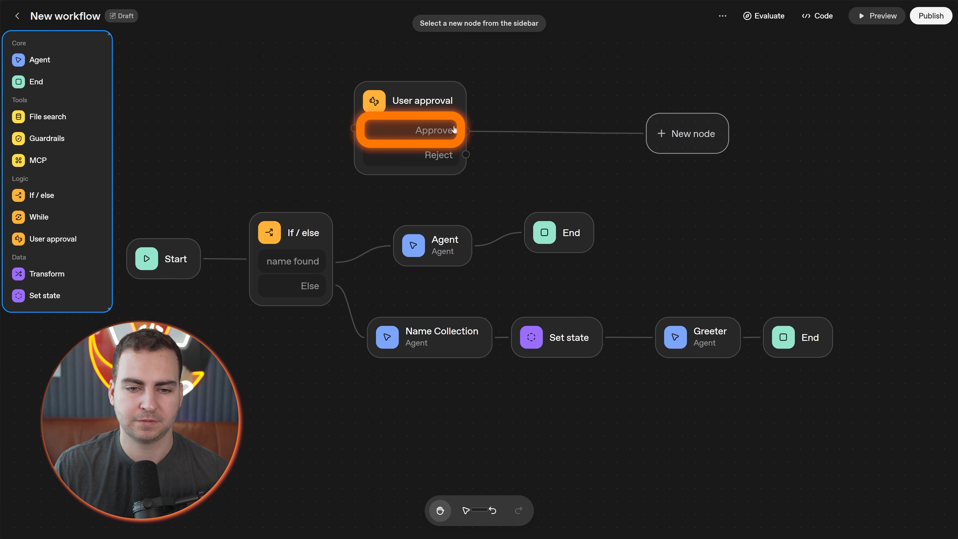
key(ctrl+z)
drag(465, 154, 656, 157)
key(ctrl+z)
Reposition the User approval node above the workflow and delete it.
drag(428, 109, 486, 107)
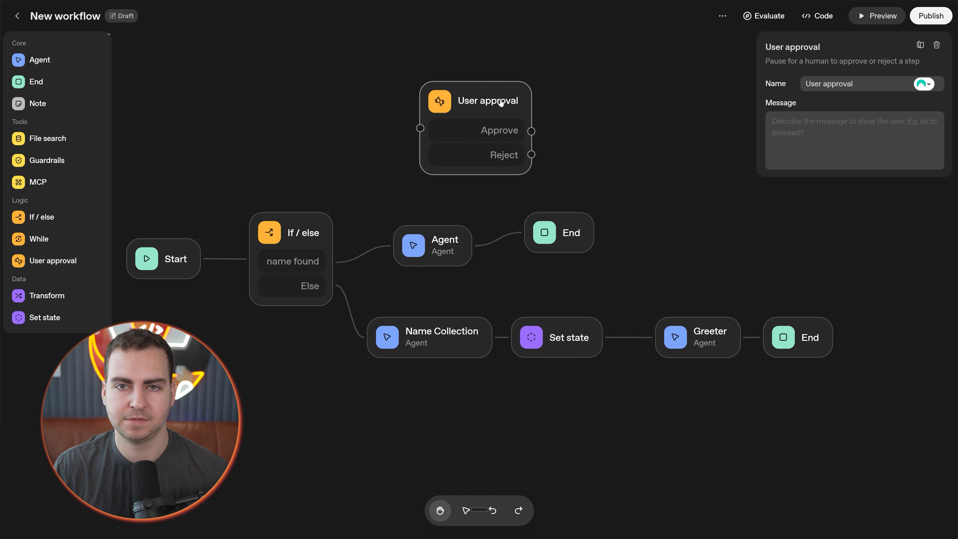
right_click(496, 99)
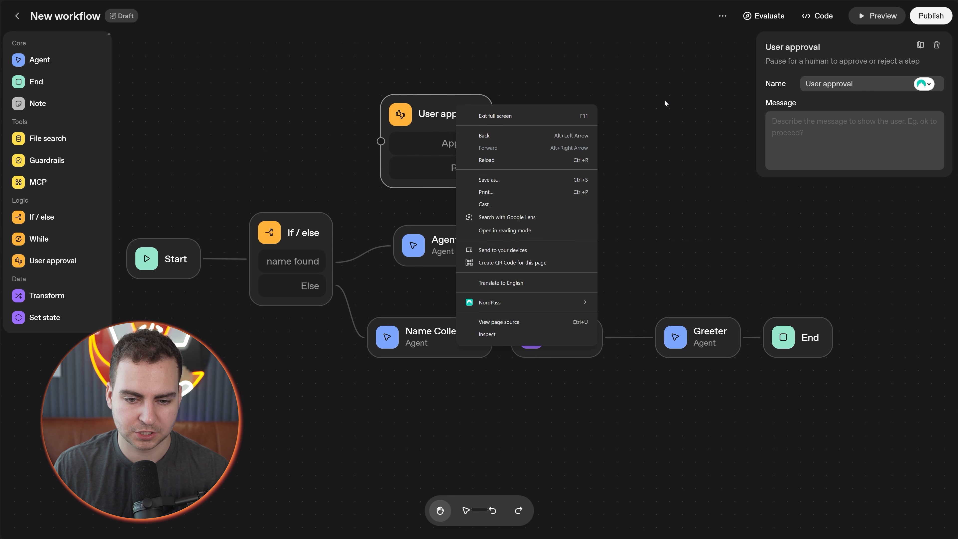
key(Escape)
key(Delete)
Place a While node above the workflow, view the variables available for its expression, and delete the node.
drag(35, 243, 471, 87)
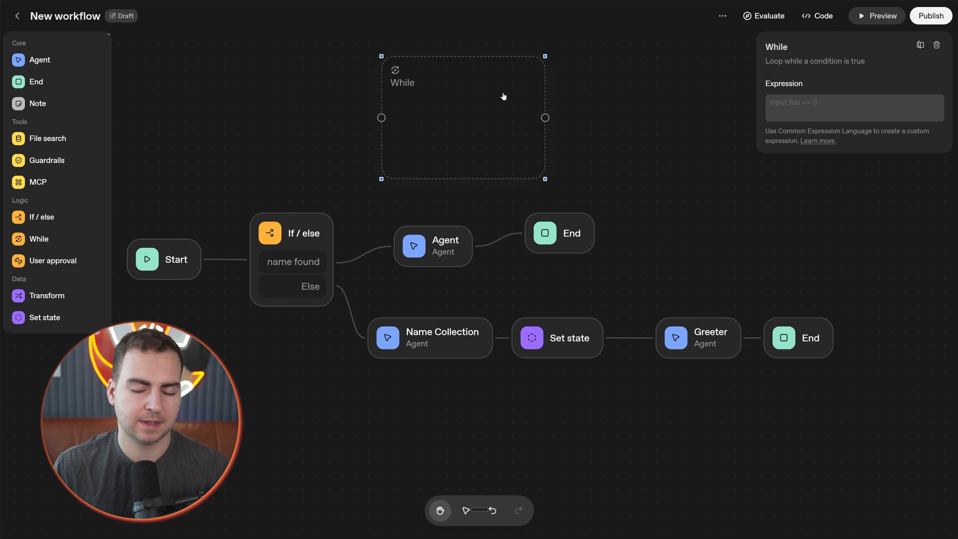
click(806, 108)
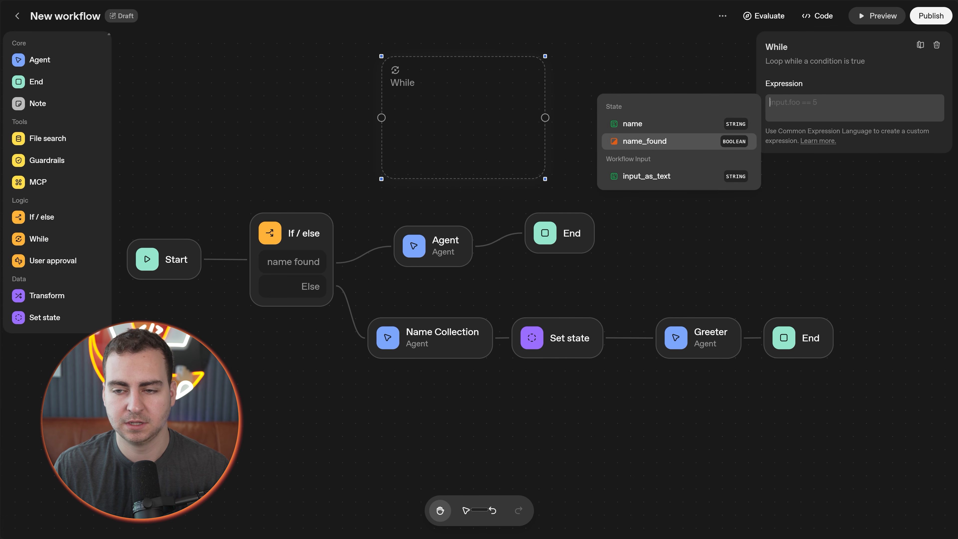
click(708, 57)
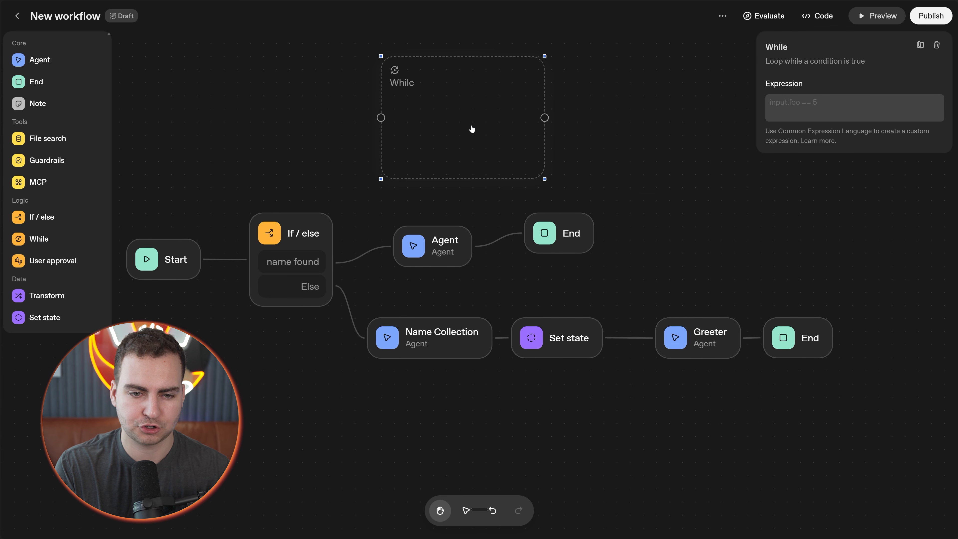
key(BackSpace)
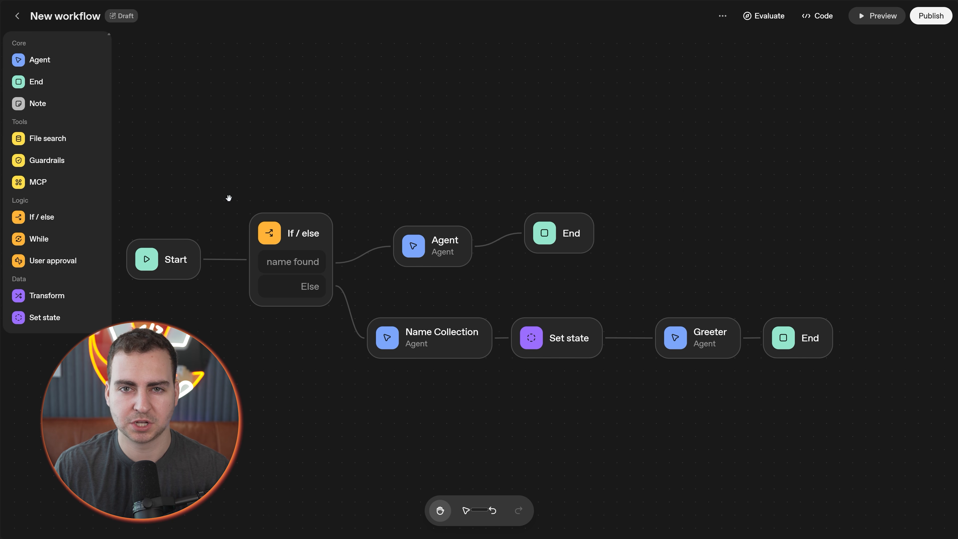
Place a note above the If / else node, try writing text in it, and delete the note.
drag(46, 106, 237, 161)
double_click(390, 162)
text(chekc if)
key(alt+BackSpace)
key(alt+BackSpace)
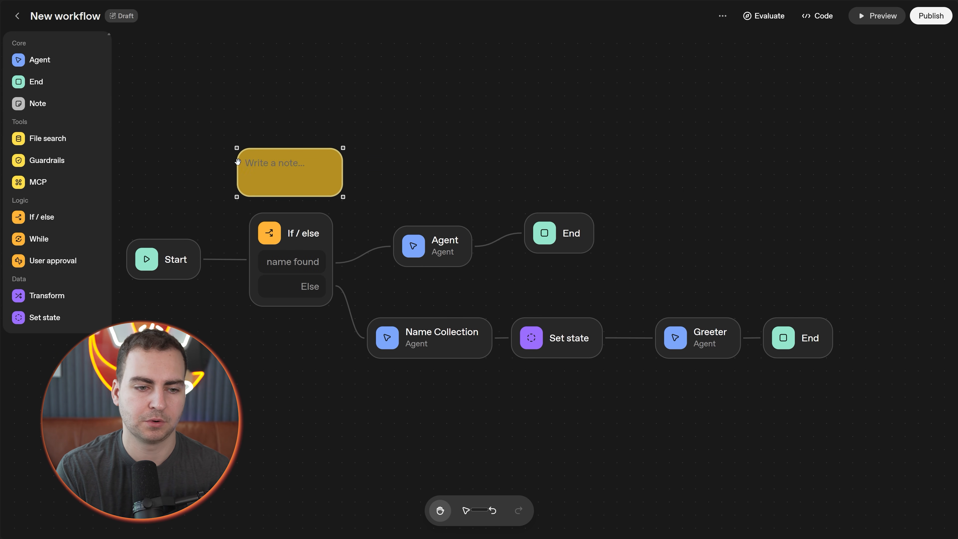
click(292, 150)
key(BackSpace)
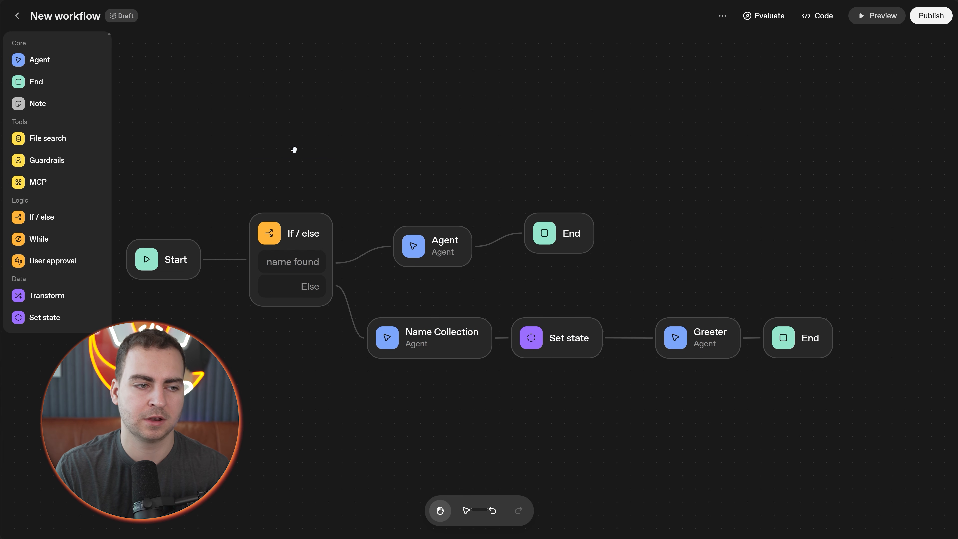
Add a File search node above the workflow and open its vector store ID for entry.
drag(42, 142, 430, 131)
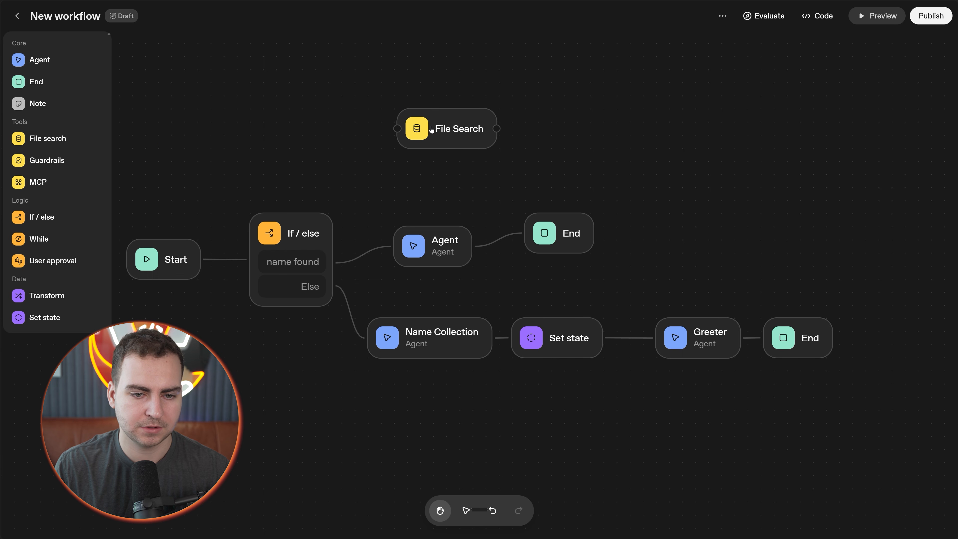
click(430, 131)
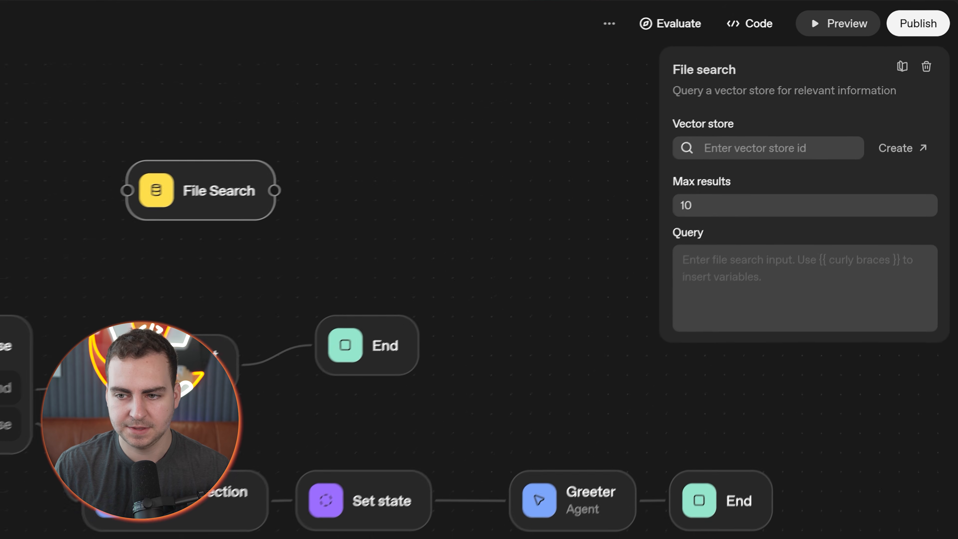
click(810, 148)
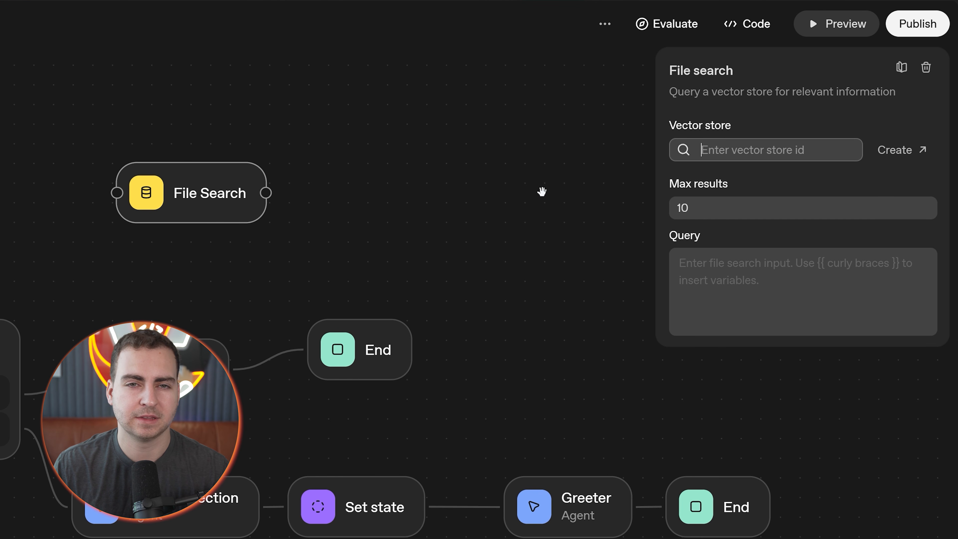
Delete the File search node above the workflow.
click(505, 173)
click(211, 204)
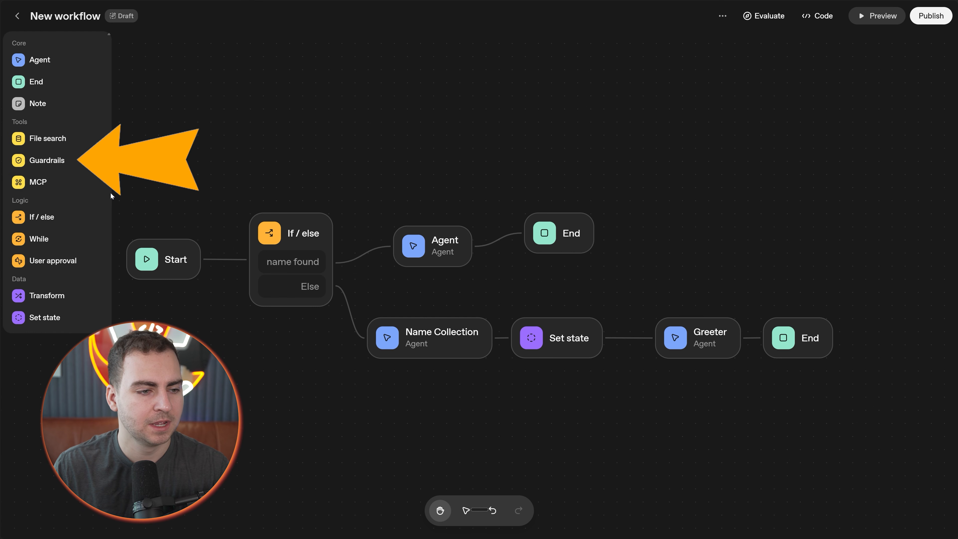
Place a Guardrails node above the workflow, enable its personally identifiable information, moderation and jailbreak checks, and open the hallucination check's settings.
drag(47, 160, 367, 117)
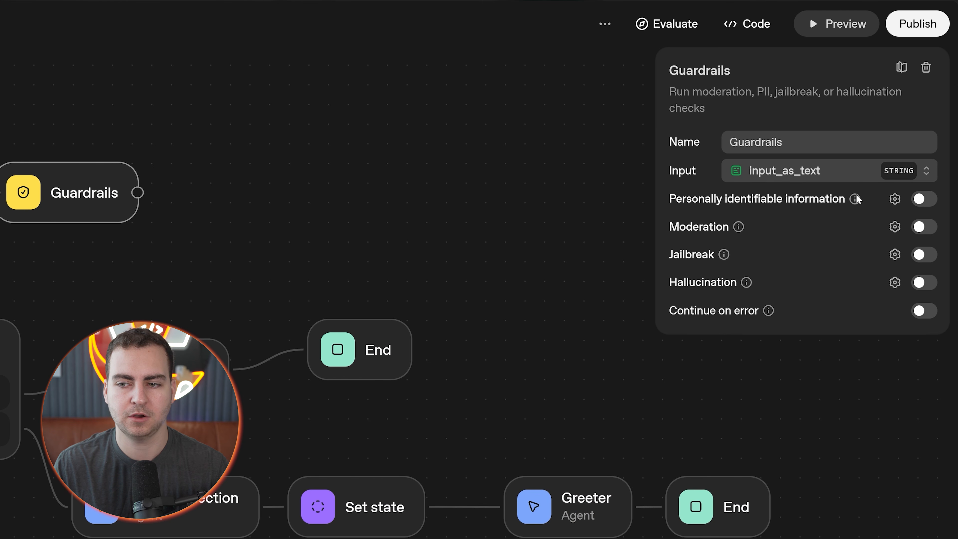
click(923, 198)
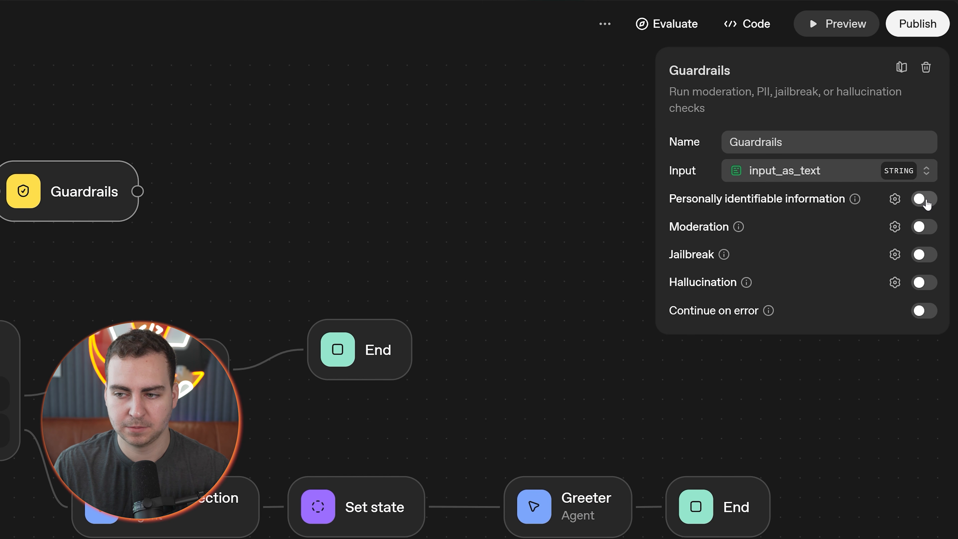
click(918, 226)
click(922, 255)
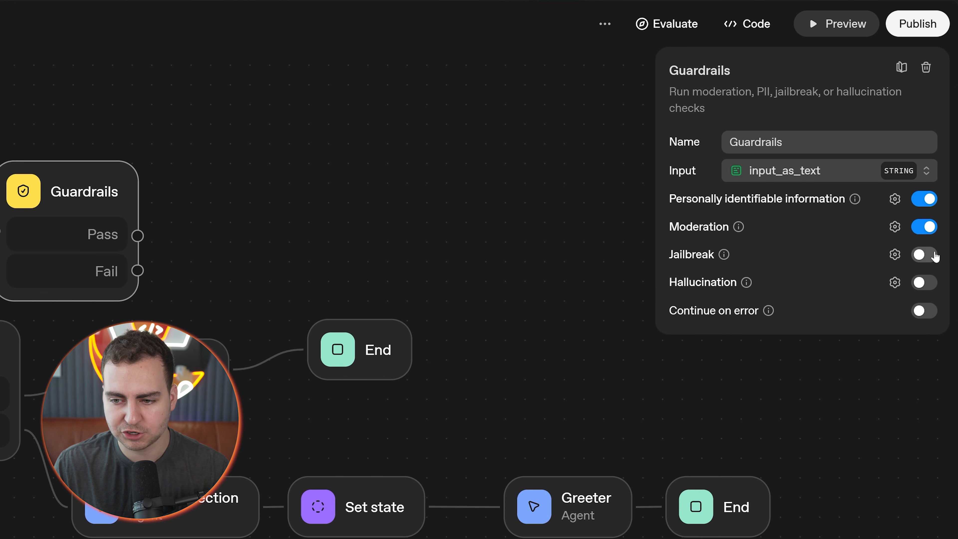
click(923, 282)
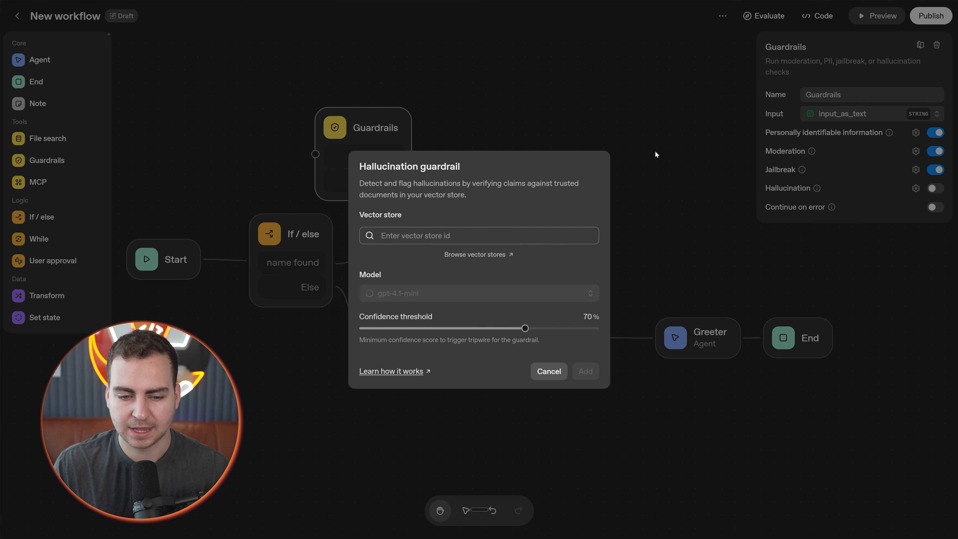
Dismiss the hallucination guardrail settings and turn off the jailbreak, personally identifiable information and moderation checks.
click(654, 154)
click(935, 169)
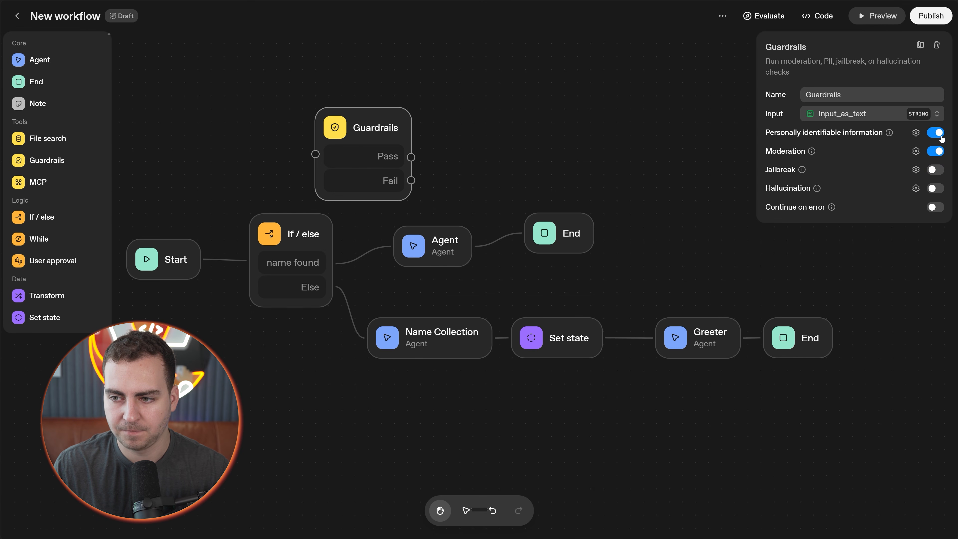
click(939, 135)
click(938, 152)
Examine the entity types offered in the personally identifiable information guardrail settings and close them without saving.
click(916, 135)
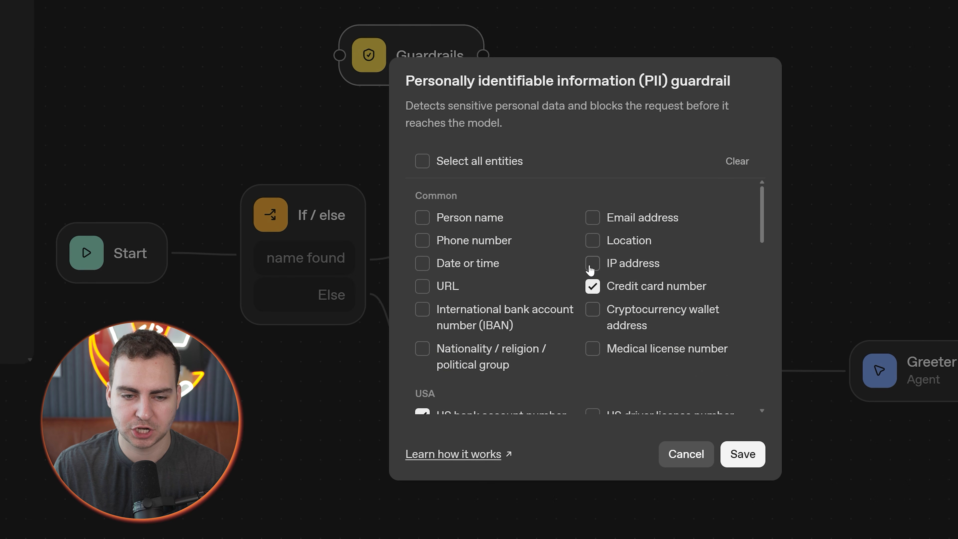
scroll(590, 270, down, 10)
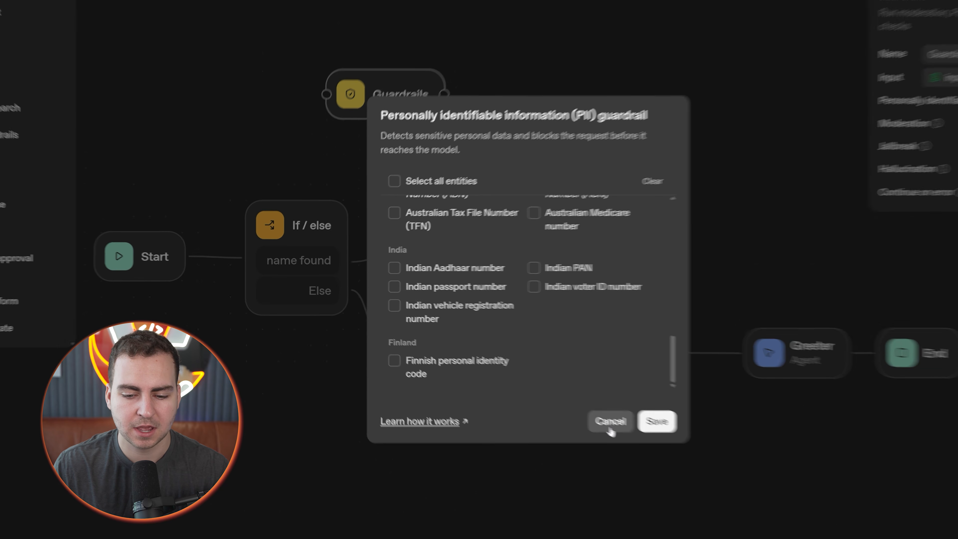
click(685, 453)
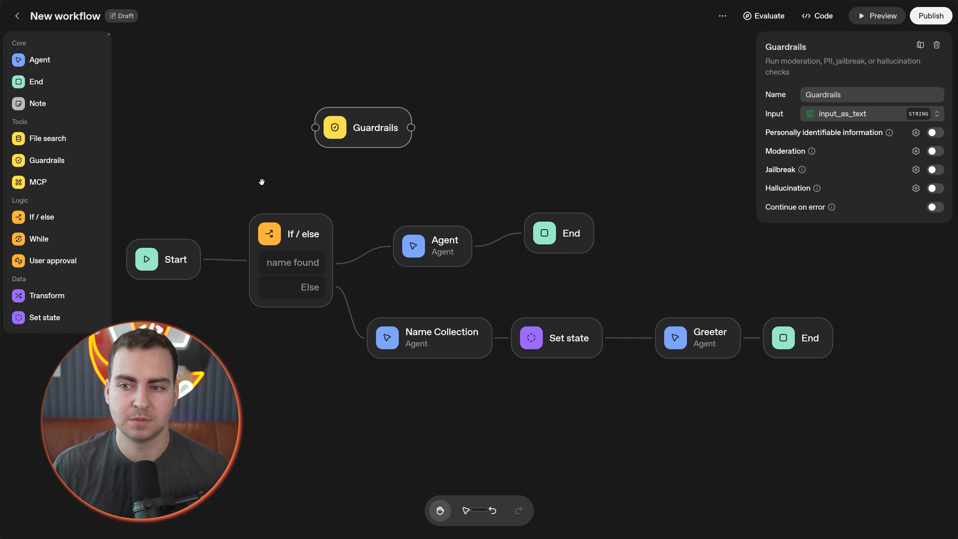
Connect the Start node to the Guardrails node and remove the connection between Start and If / else.
drag(358, 136, 280, 123)
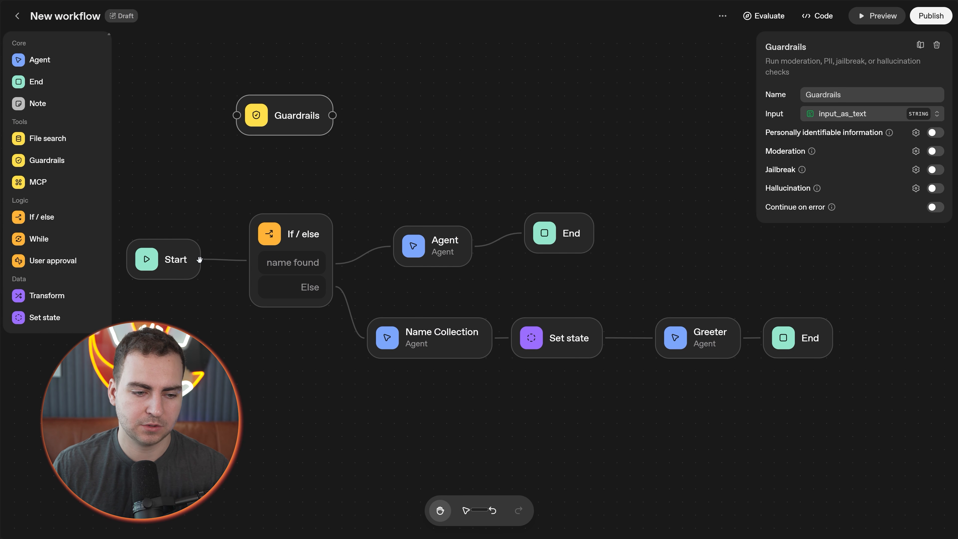
mouse_move(199, 264)
mouse_down()
mouse_move(229, 146)
mouse_move(192, 199)
mouse_move(236, 115)
mouse_up()
click(213, 209)
key(BackSpace)
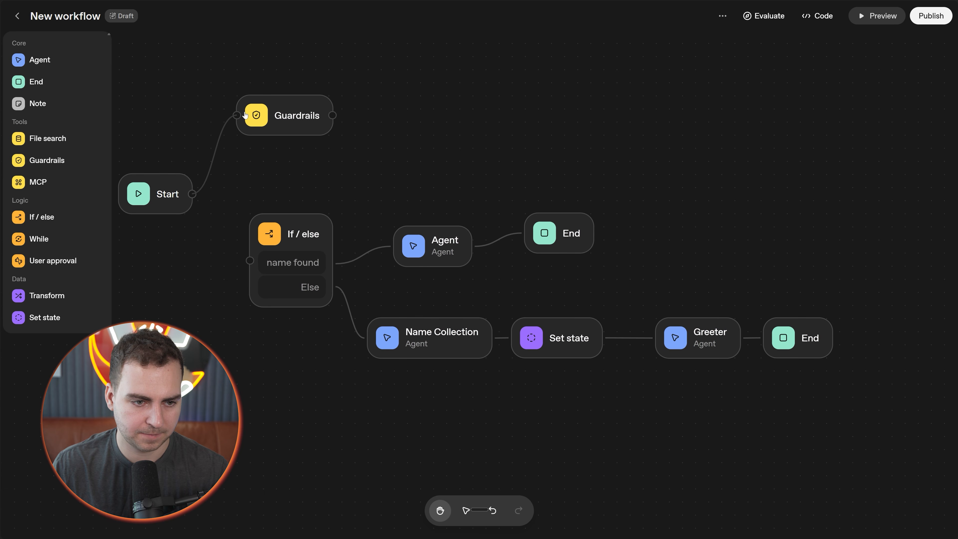
Connect the Guardrails output to the If / else node and line up the Guardrails node between Start and If / else.
drag(332, 115, 248, 259)
drag(277, 131, 237, 197)
drag(156, 212, 121, 264)
drag(244, 193, 192, 256)
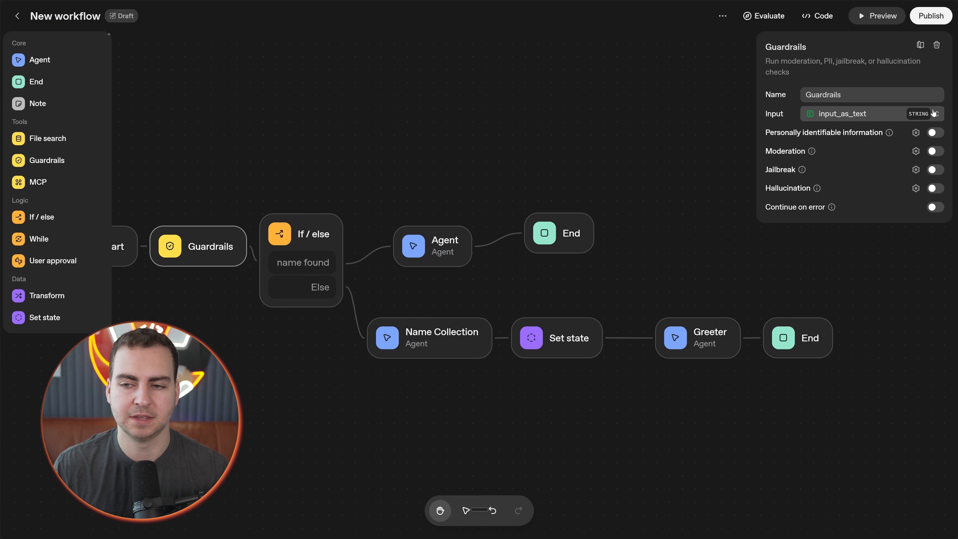
Enable the personally identifiable information check on the Guardrails node and branch its Fail output to a new node below.
click(935, 133)
drag(246, 298, 352, 418)
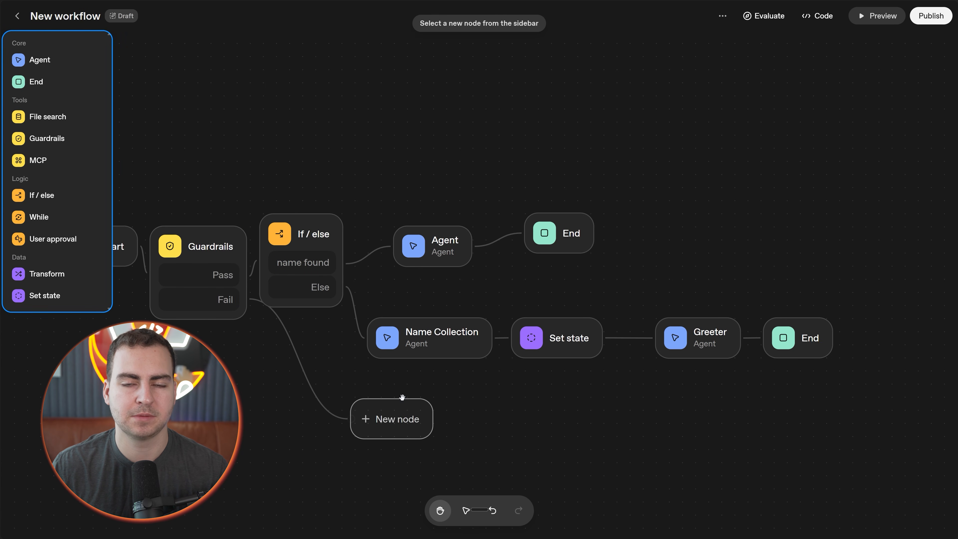
Undo the Guardrails changes until the node is gone and Start connects directly to If / else.
key(ctrl+z)
key(ctrl+z)
key(ctrl+z)
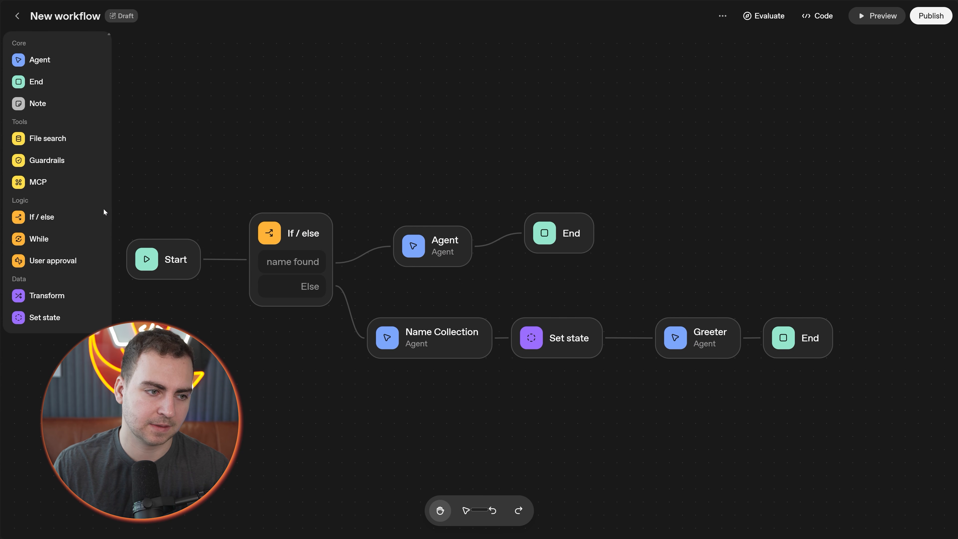
Add an MCP node above the workflow and open the Google Drive connector from its list of servers.
drag(37, 182, 507, 128)
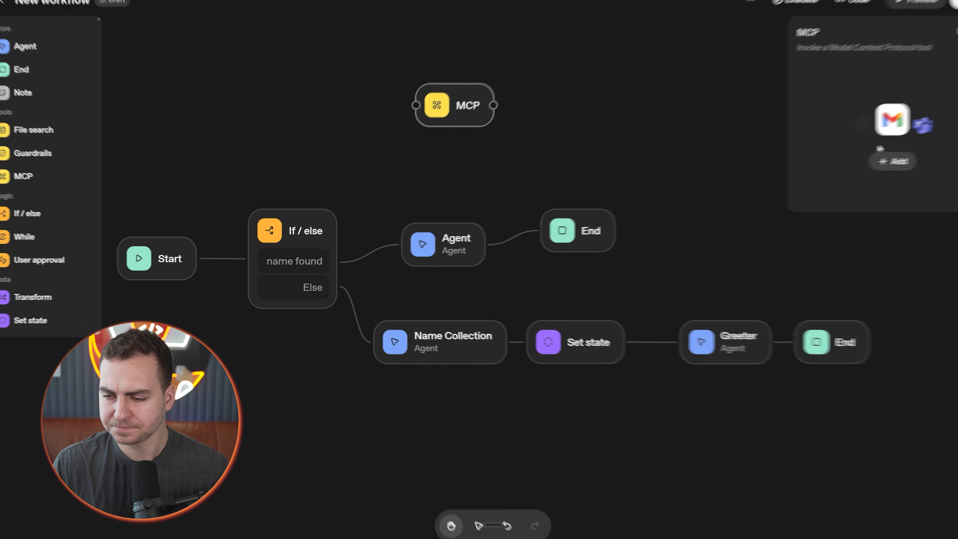
click(891, 161)
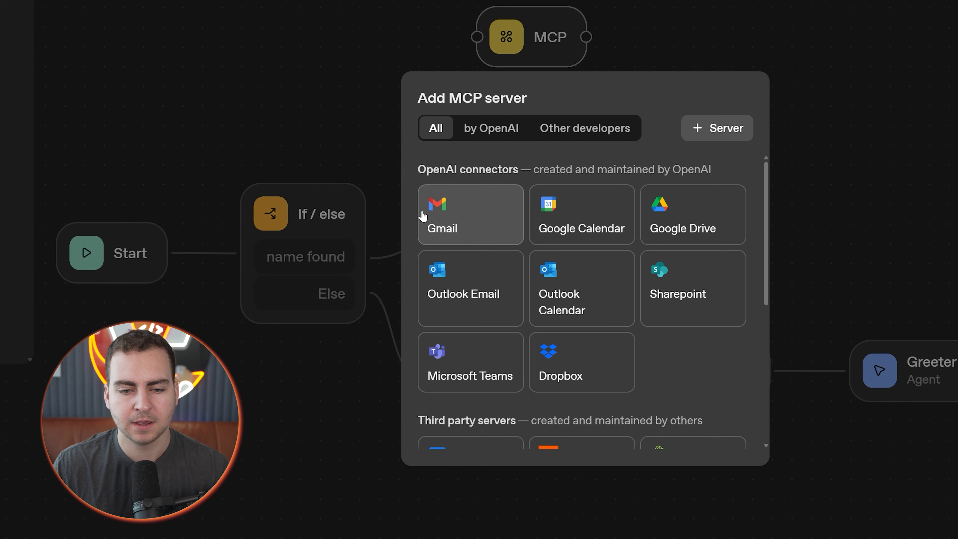
scroll(515, 210, down, 3)
scroll(462, 209, up, 3)
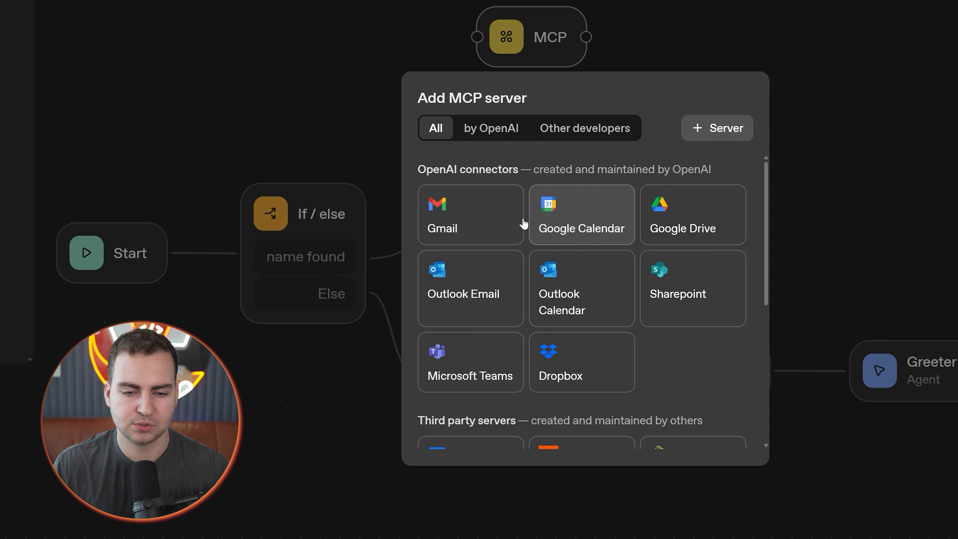
click(687, 226)
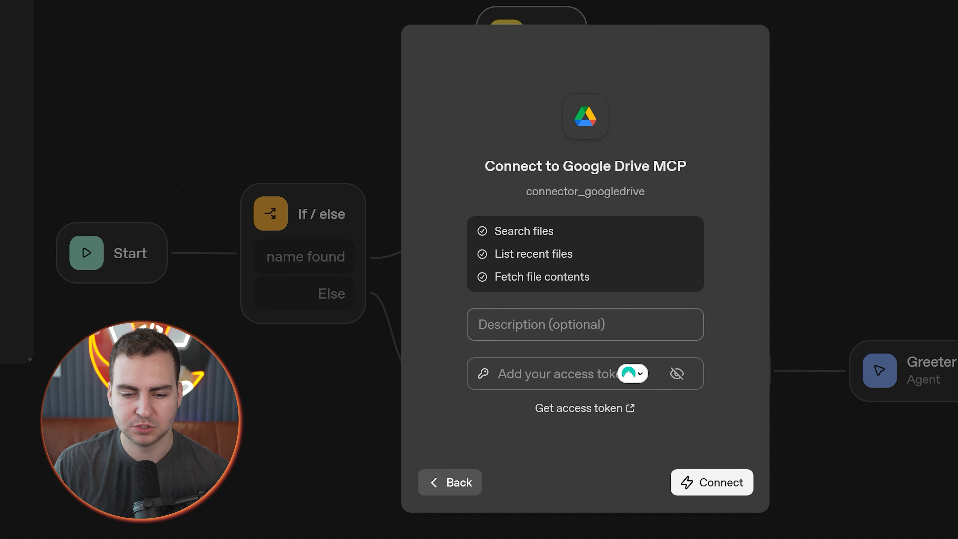
Open the Google Drive access token page and look through the APIs listed in the OAuth 2.0 Playground.
click(588, 409)
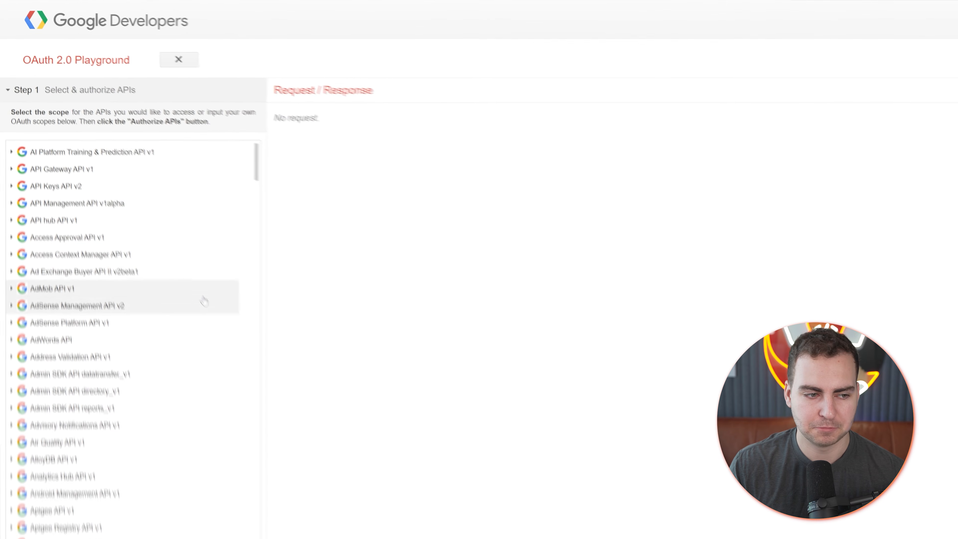
scroll(204, 358, down, 15)
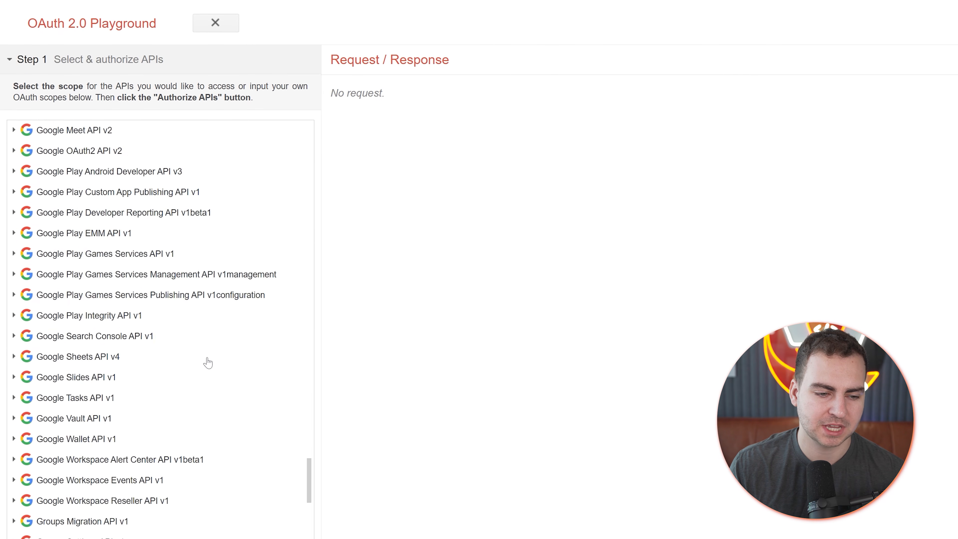
scroll(207, 362, down, 20)
scroll(208, 347, up, 20)
scroll(212, 331, up, 20)
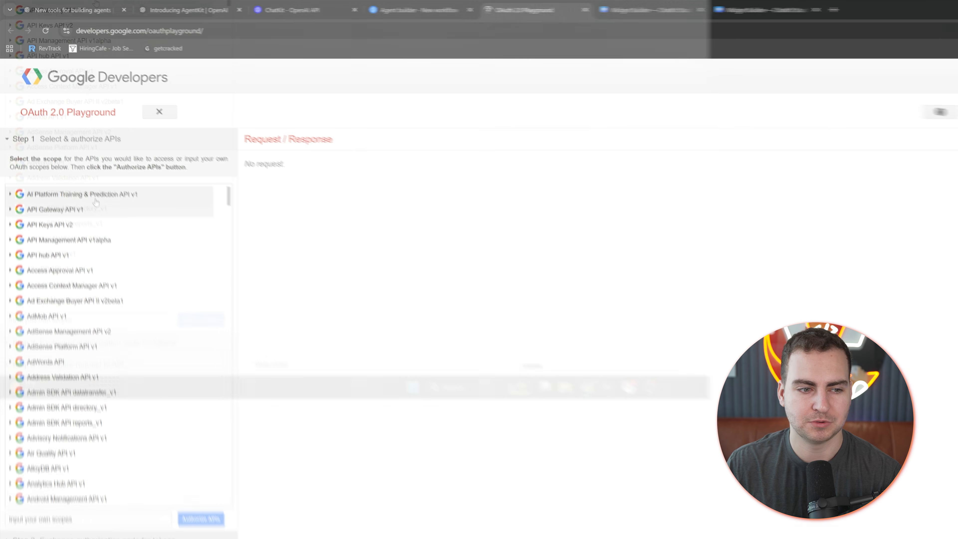
Return to the workflow, close the OAuth 2.0 Playground page, and go back to the MCP server list in full screen.
key(ctrl+shift+Tab)
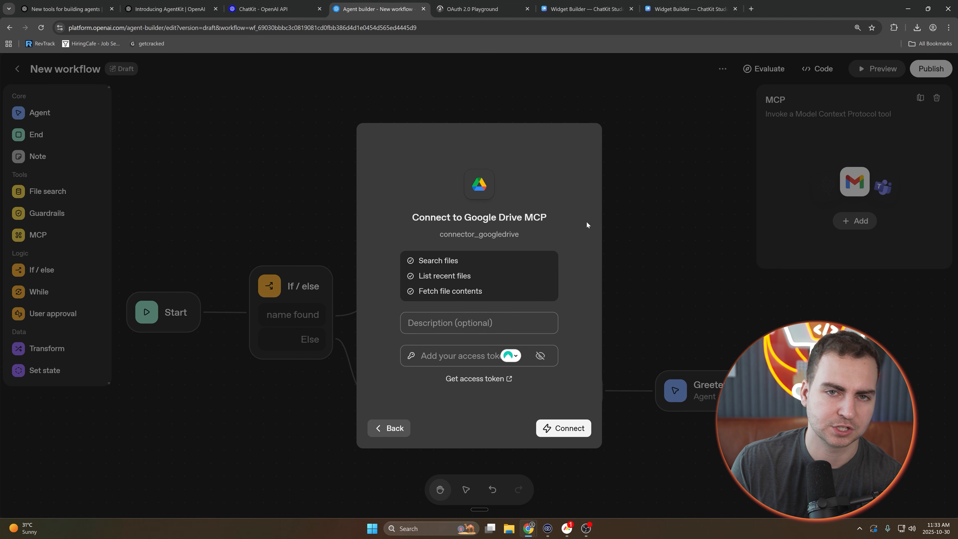
click(527, 9)
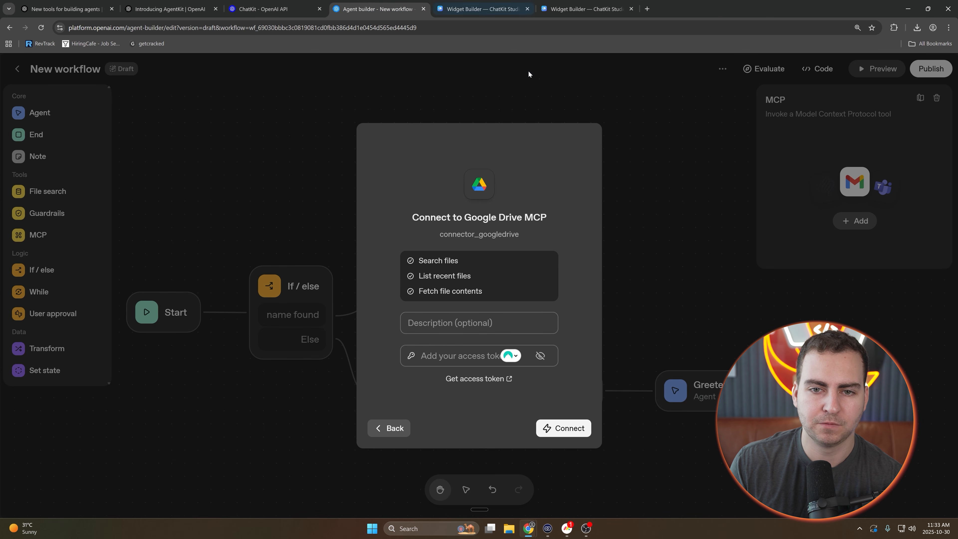
key(F11)
click(394, 411)
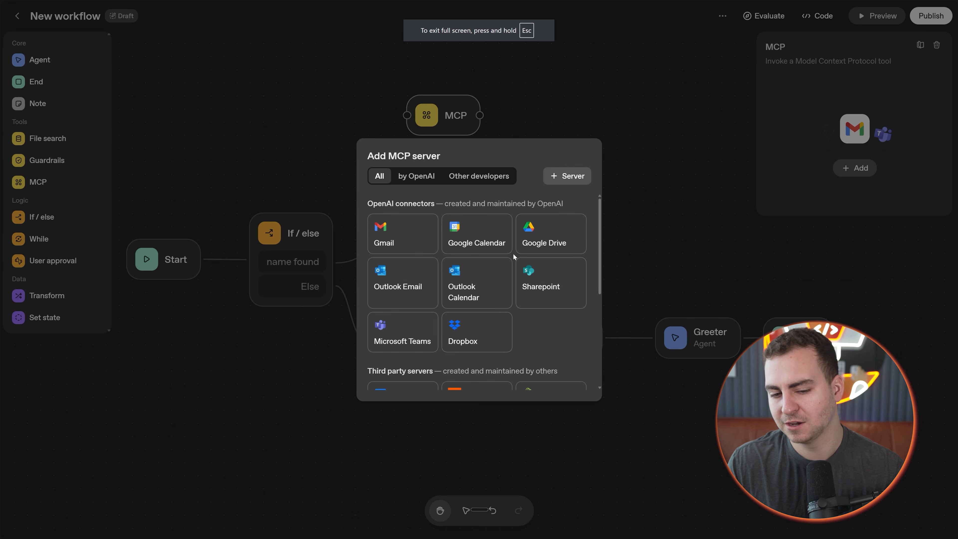
Browse the third-party MCP servers and view the connection options for PayPal.
scroll(512, 253, down, 5)
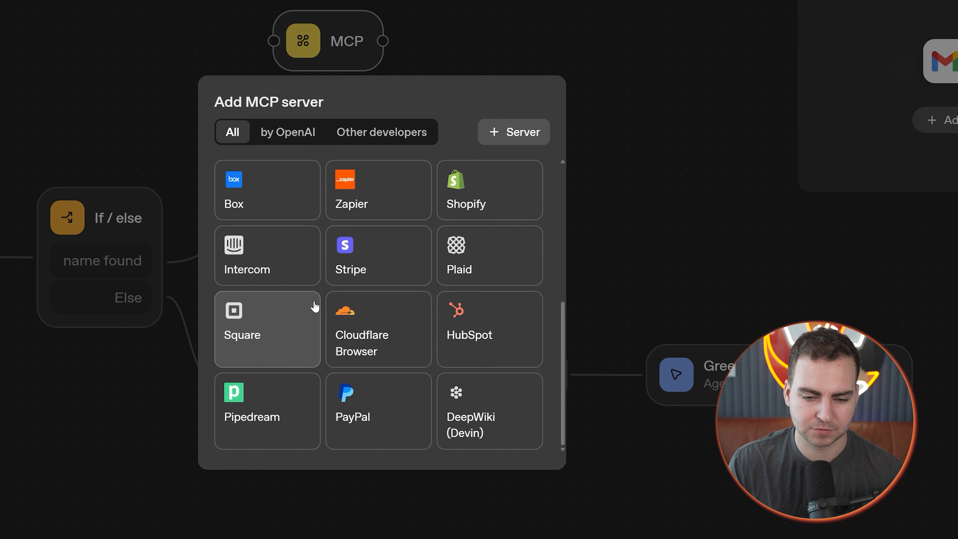
click(340, 424)
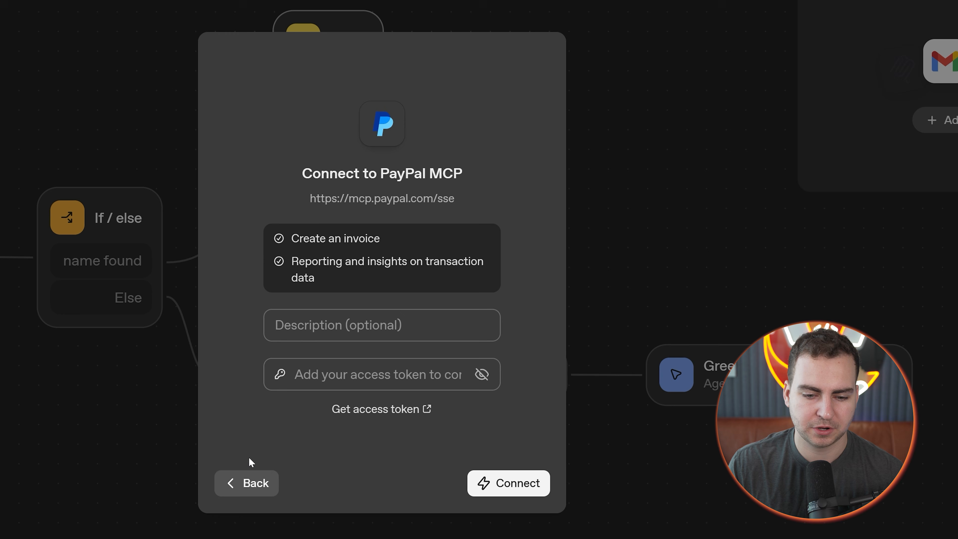
click(252, 483)
scroll(270, 377, down, 5)
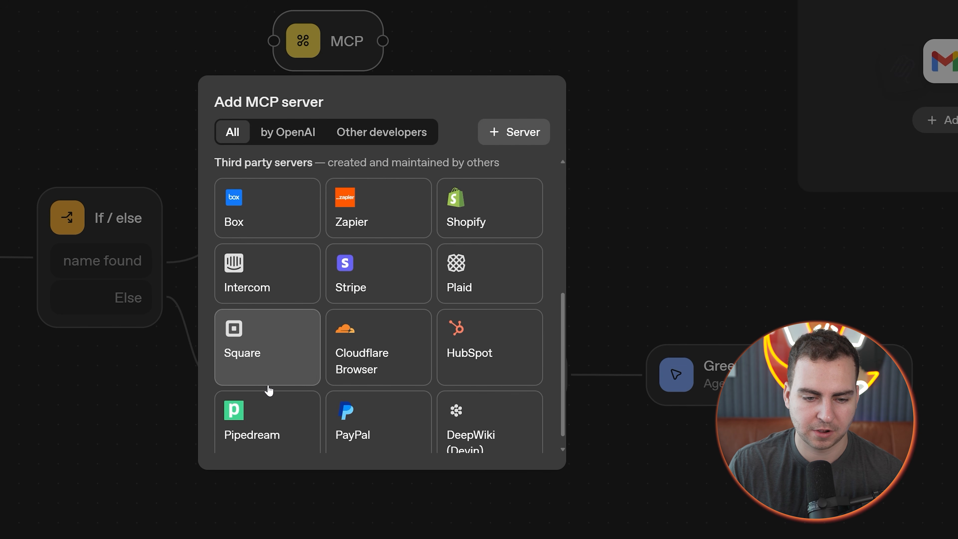
scroll(264, 358, up, 5)
click(507, 144)
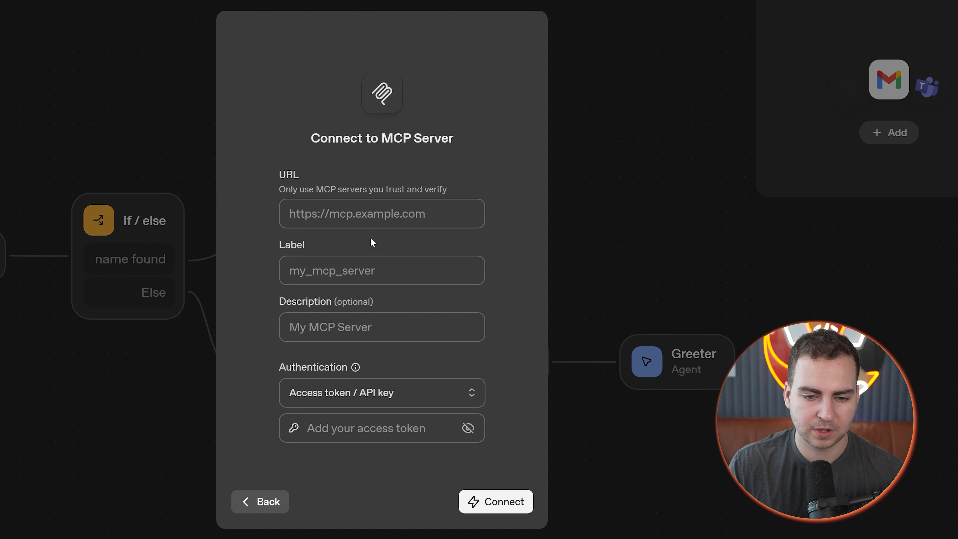
click(373, 215)
click(366, 253)
drag(449, 215, 275, 227)
key(ctrl+c)
click(331, 271)
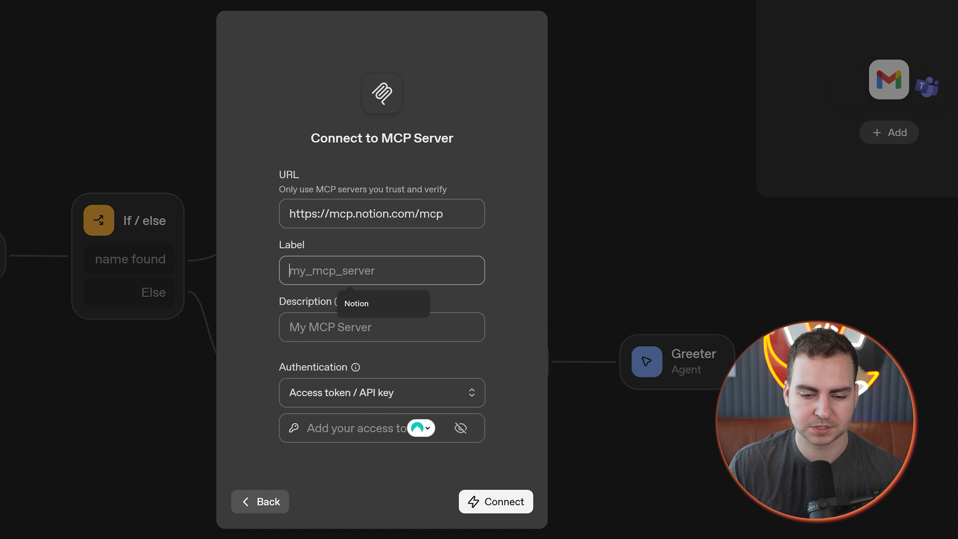
Try Custom headers as the server's authentication and switch it back to Access token / API key.
click(387, 392)
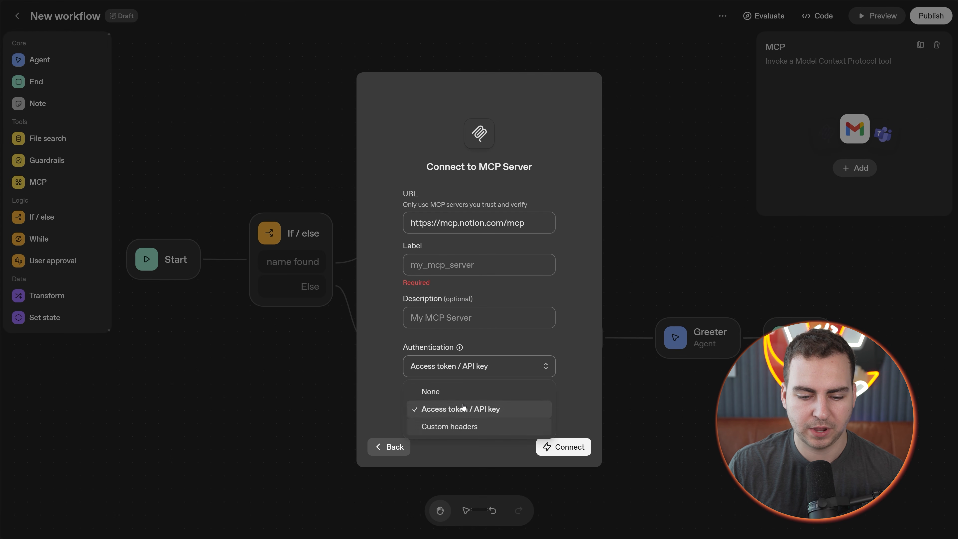
click(466, 426)
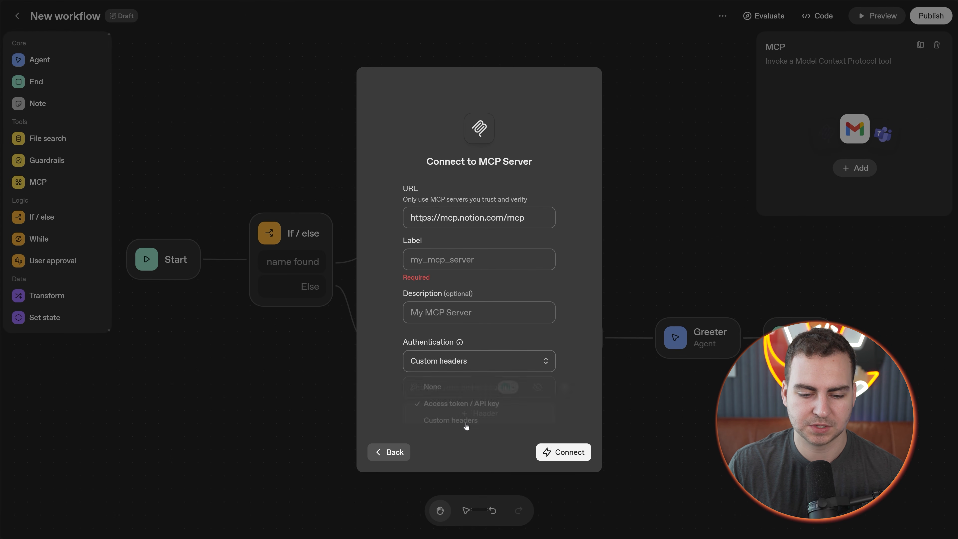
click(456, 353)
click(474, 399)
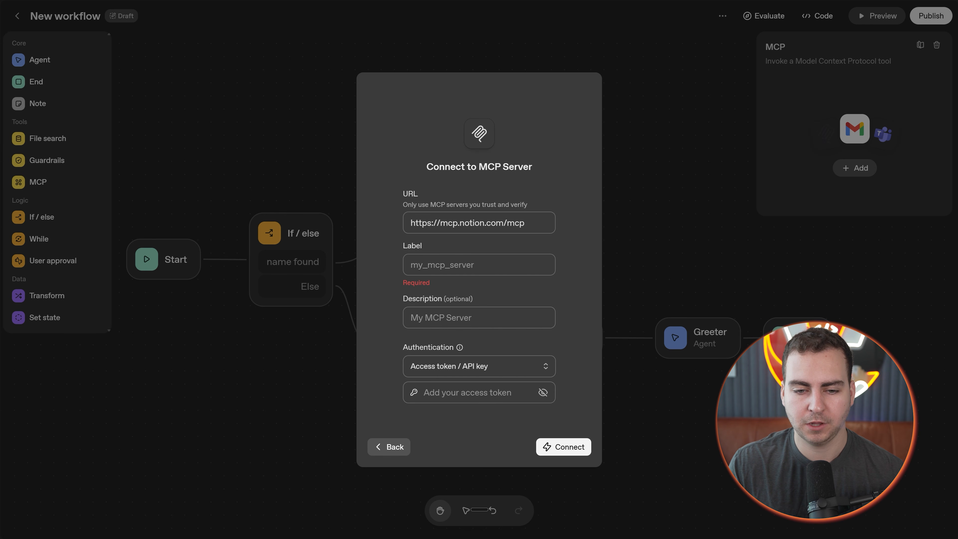
drag(526, 223, 396, 223)
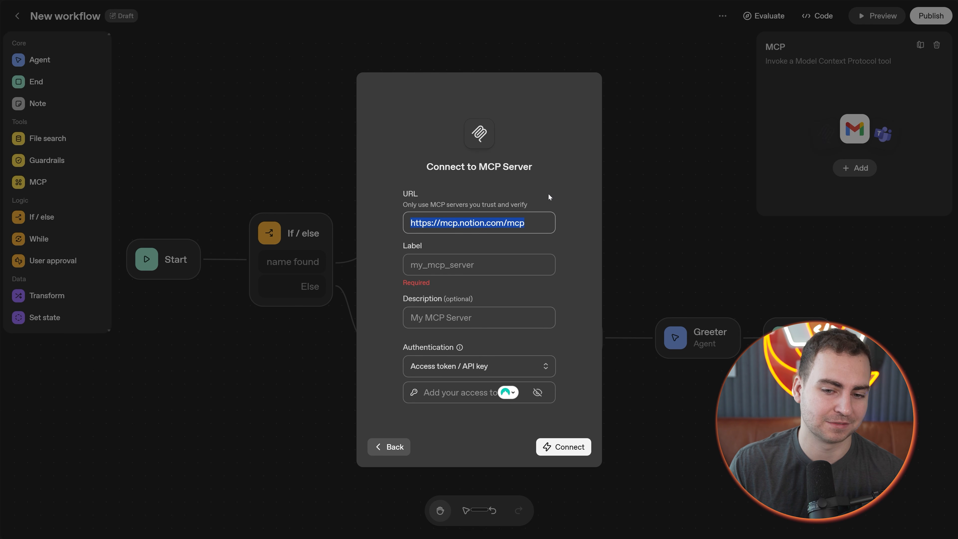
key(ctrl+v)
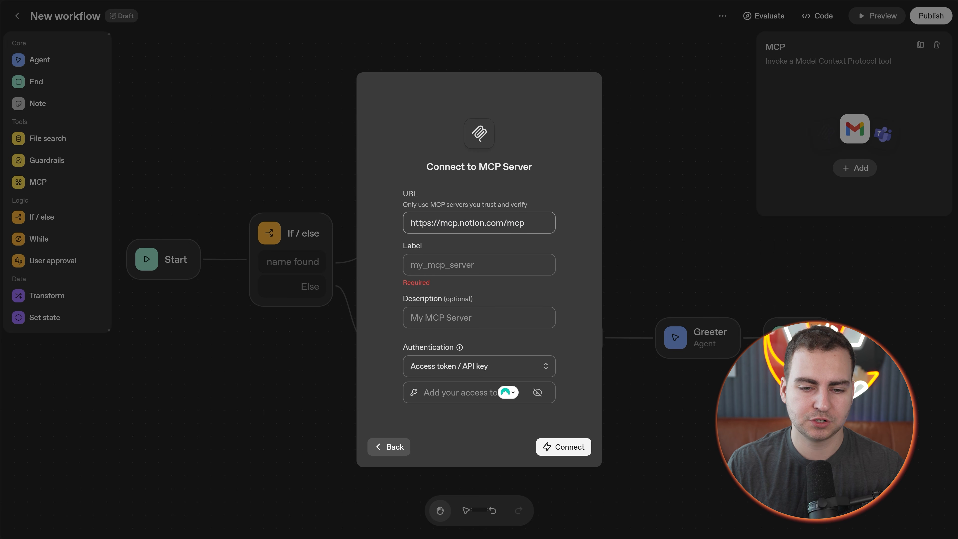
key(ctrl+shift+Left)
key(ctrl+shift+Left)
key(ctrl+shift+Left)
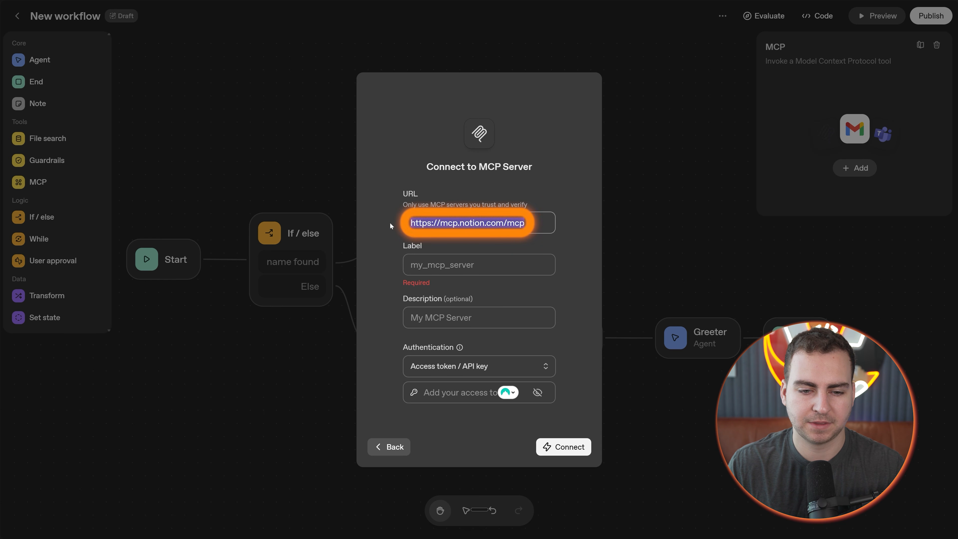
Clear the custom MCP server's URL, try None as its authentication, and leave the server setup without connecting.
key(BackSpace)
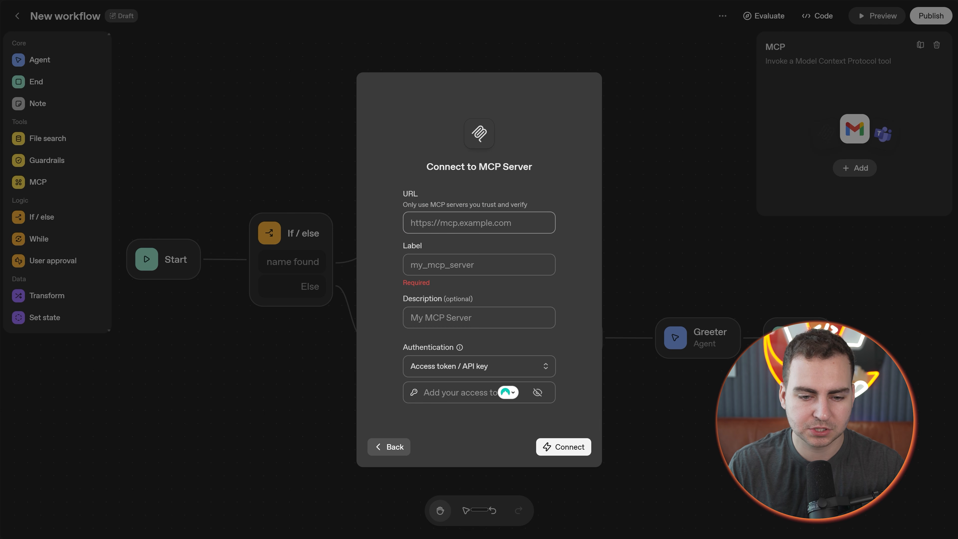
click(491, 375)
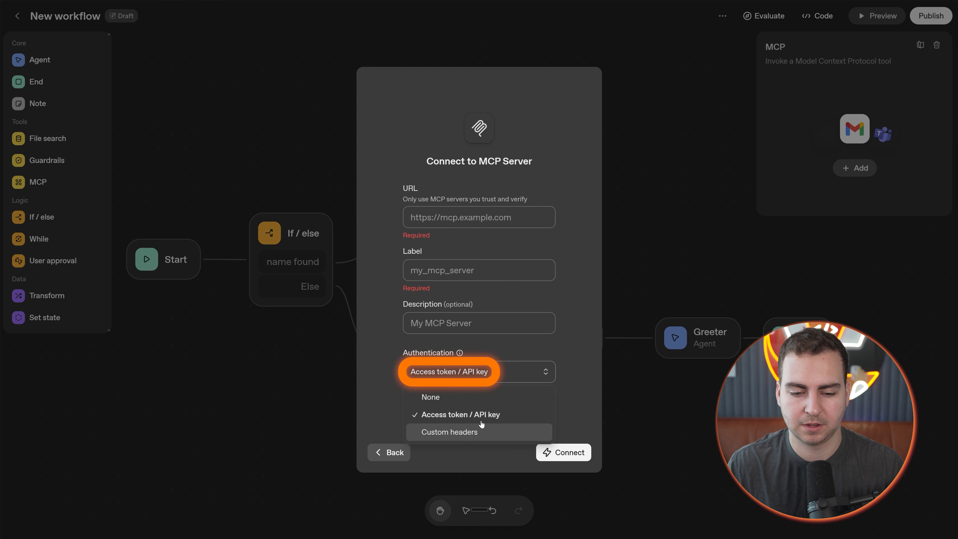
click(479, 396)
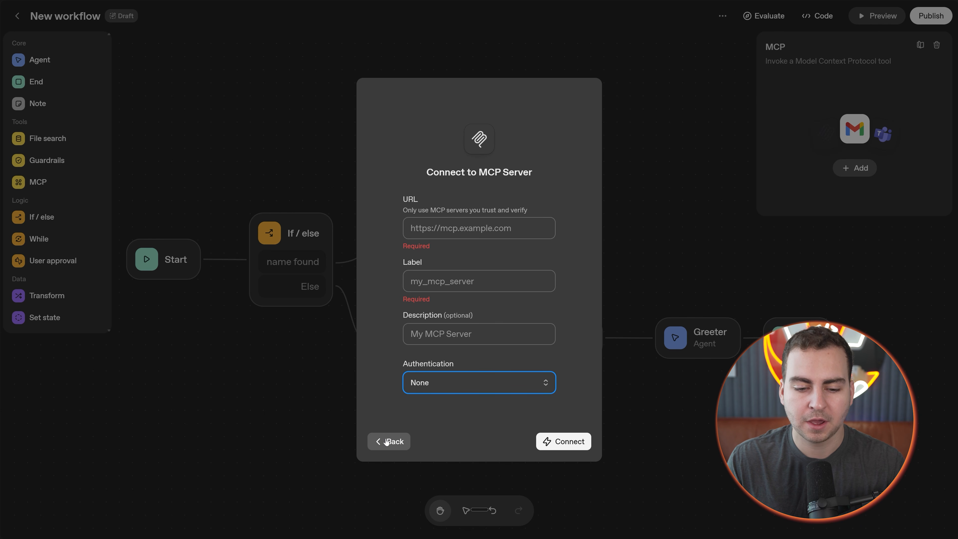
click(384, 446)
scroll(487, 269, down, 5)
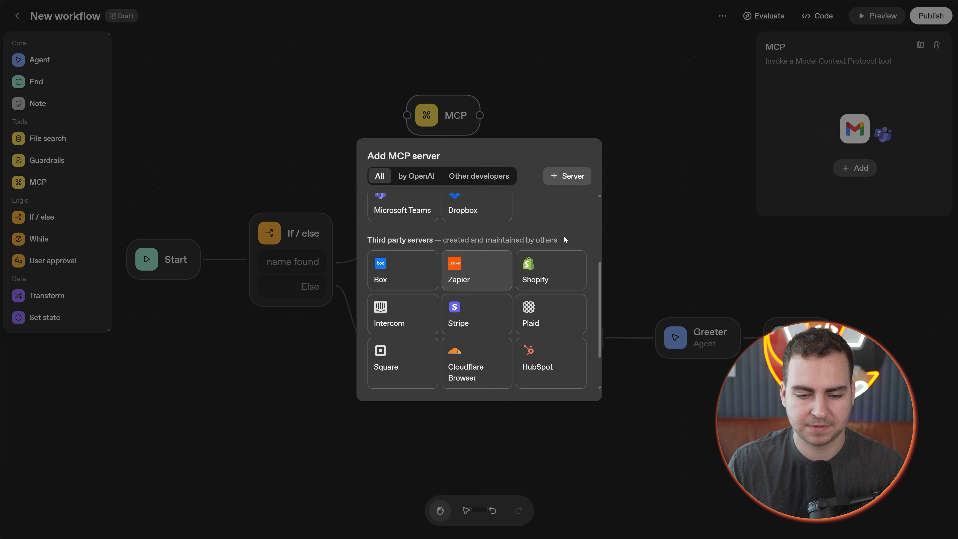
click(636, 197)
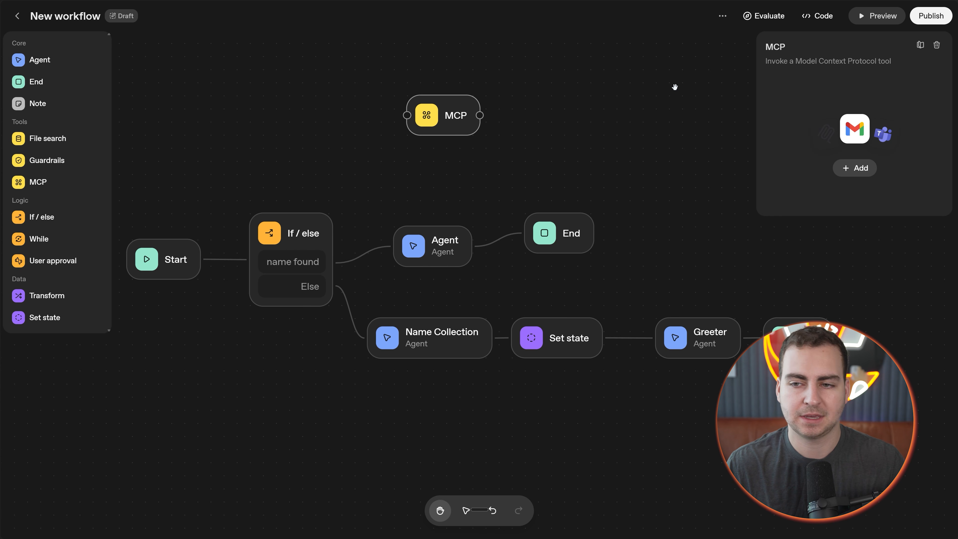
Delete the unconnected MCP node from the workflow canvas.
click(595, 96)
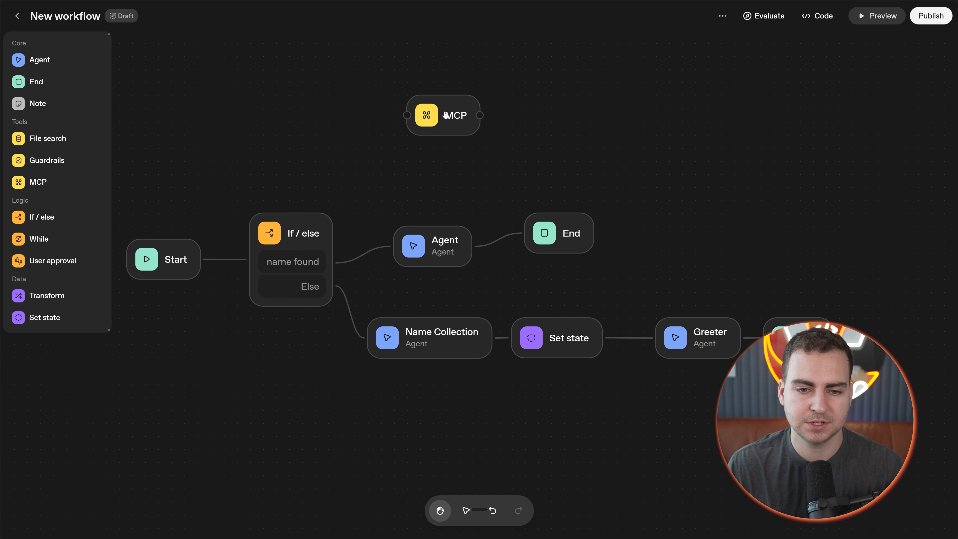
click(445, 113)
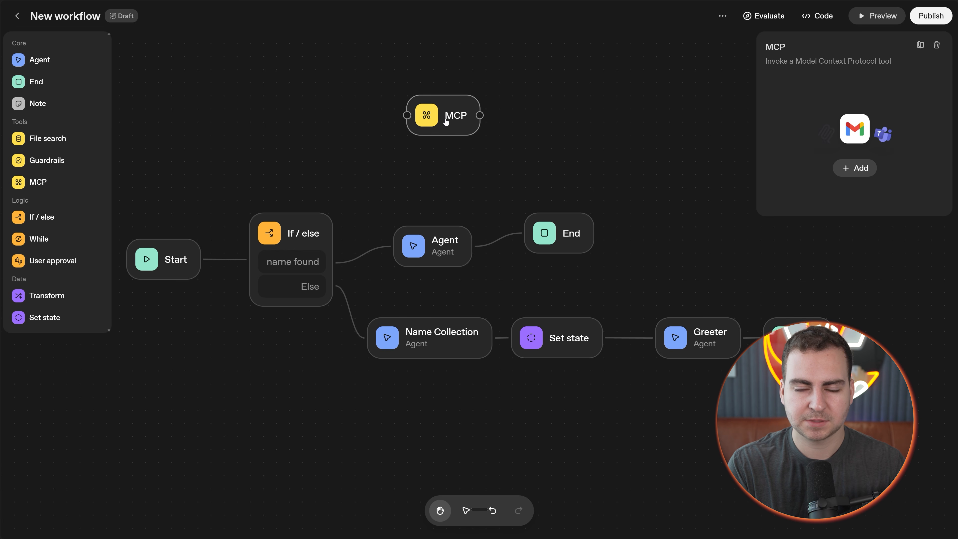
key(BackSpace)
Open the trace evaluation for the workflow and view its second and third traces.
click(722, 16)
click(765, 16)
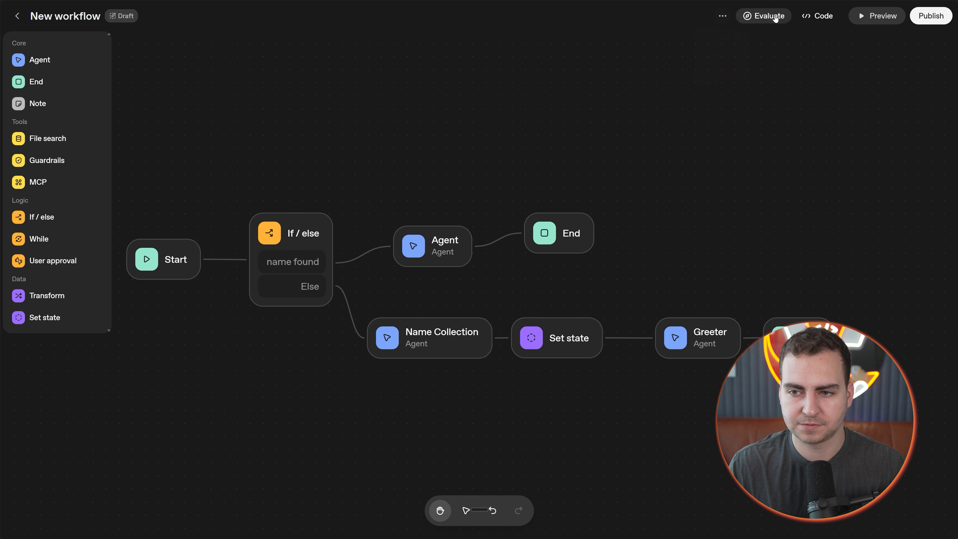
click(765, 16)
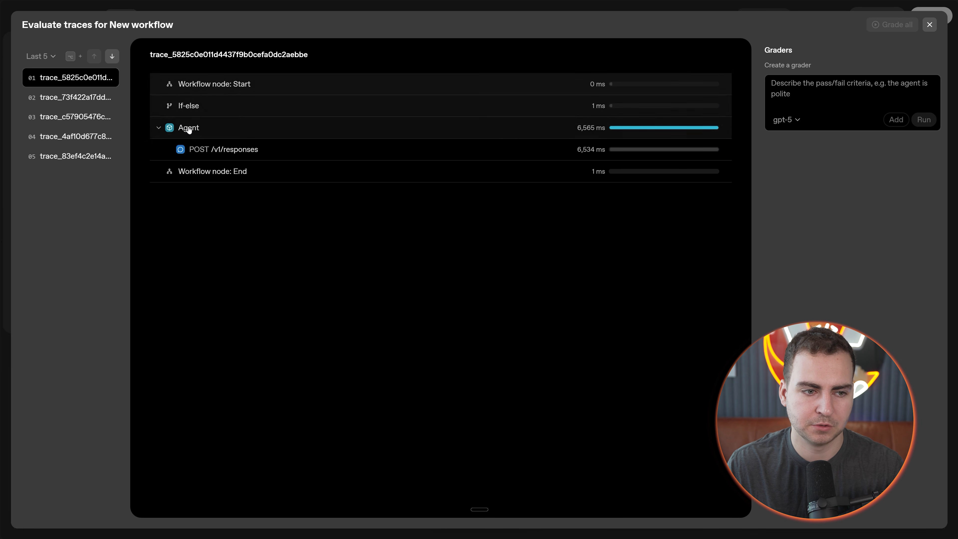
click(113, 97)
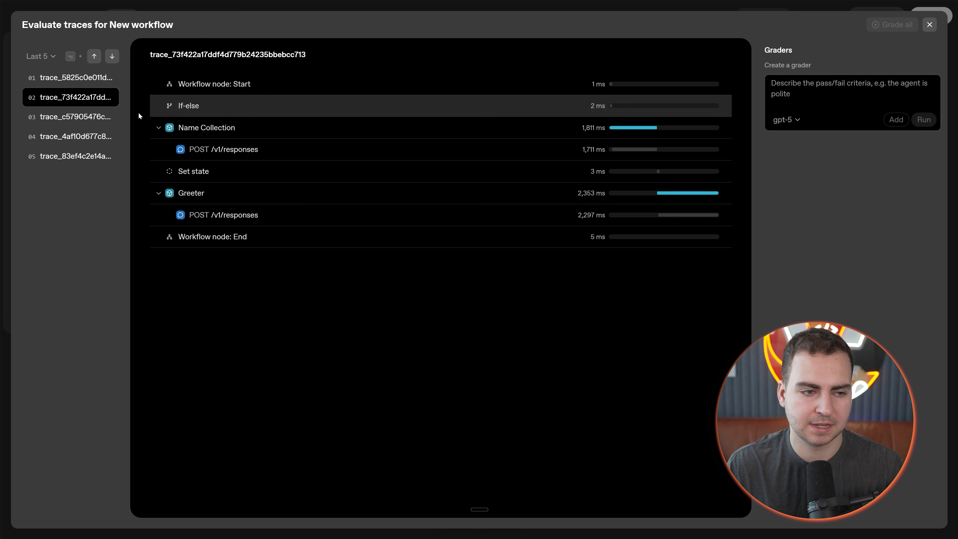
key(alt+Down)
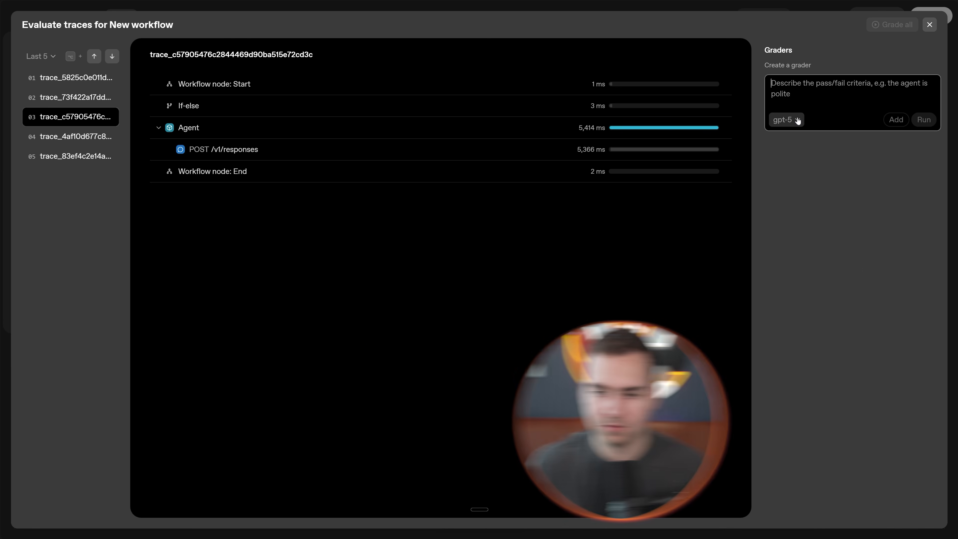
Check the model choices for a new grader and close the trace evaluation.
click(792, 120)
click(794, 122)
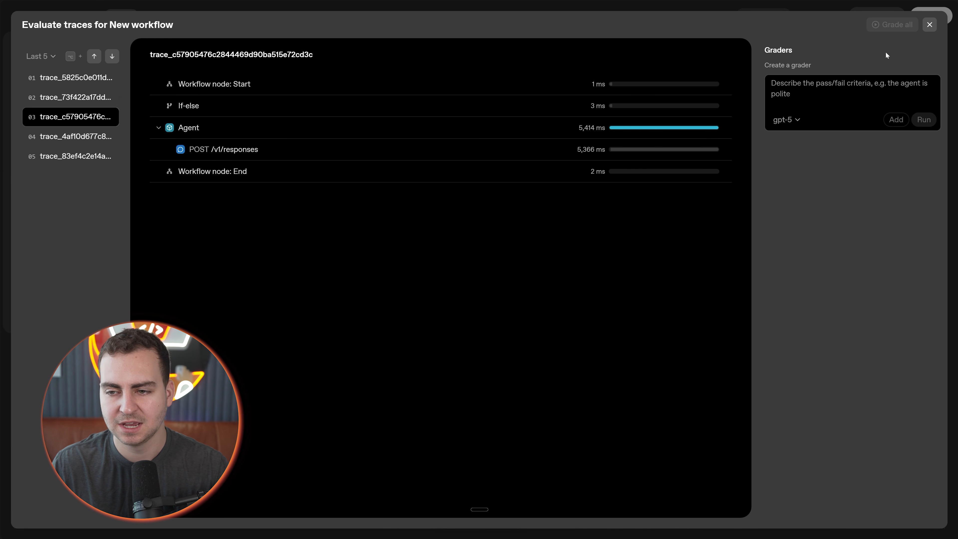
click(929, 24)
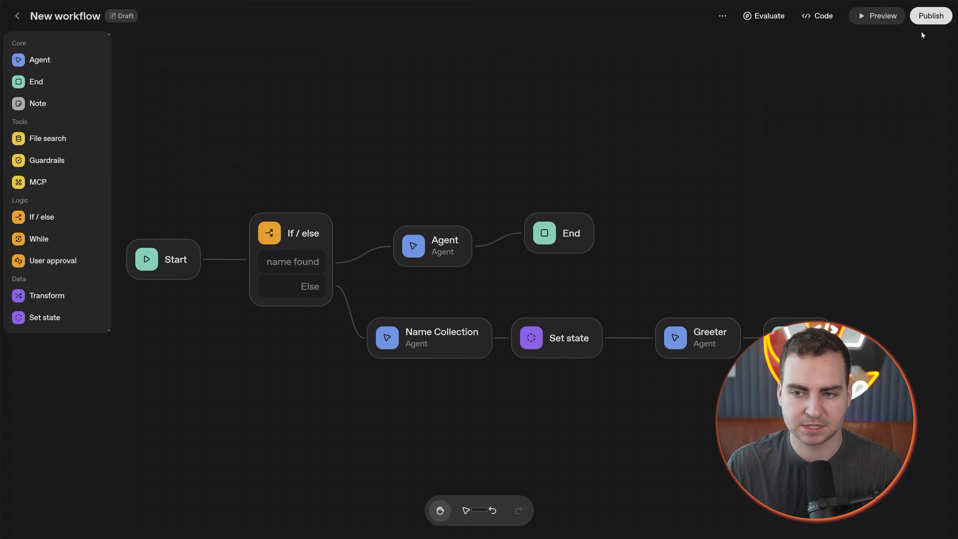
Leave the workflow and view the platform's Fine-tuning page followed by the Evaluation datasets page.
click(17, 15)
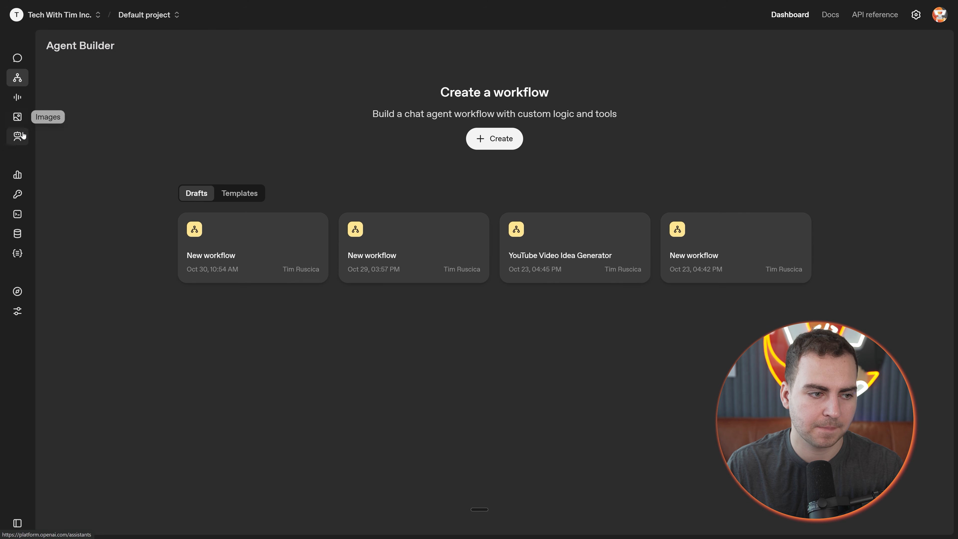
click(17, 310)
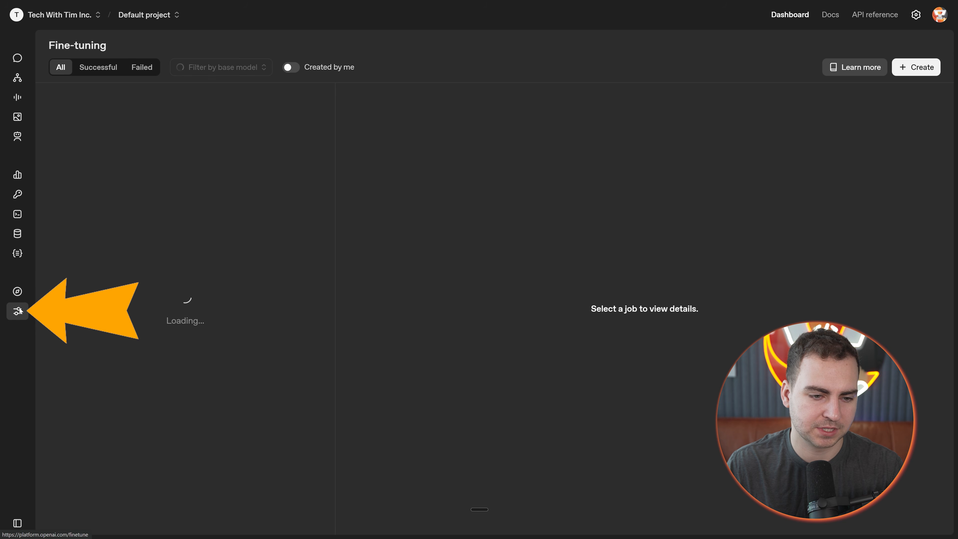
click(17, 294)
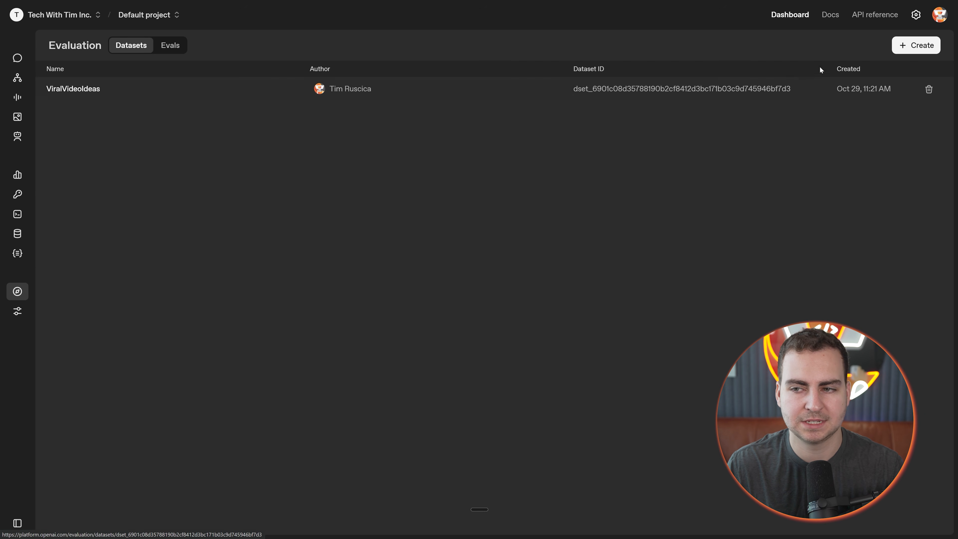
View the options for creating an evaluation dataset, dismiss the form, and return to the Agent Builder overview.
click(908, 48)
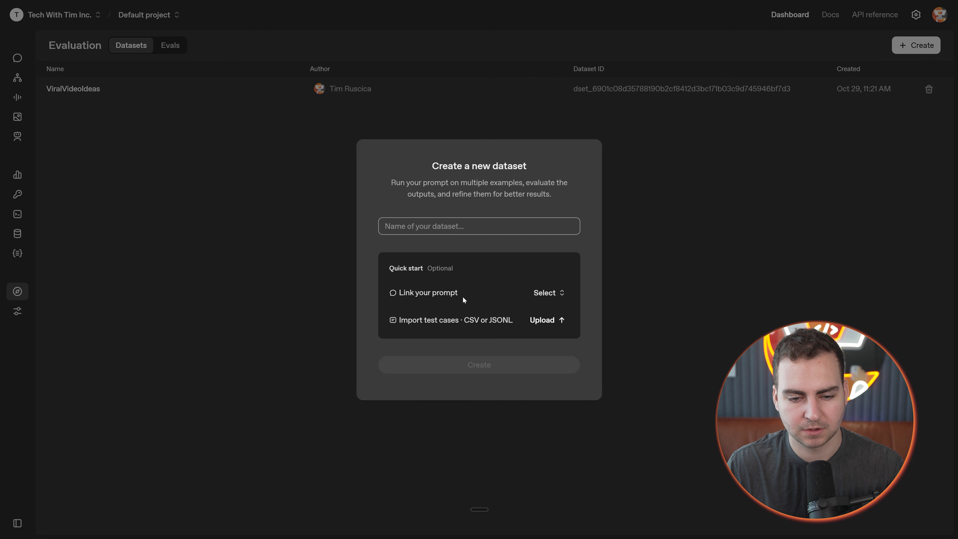
click(705, 198)
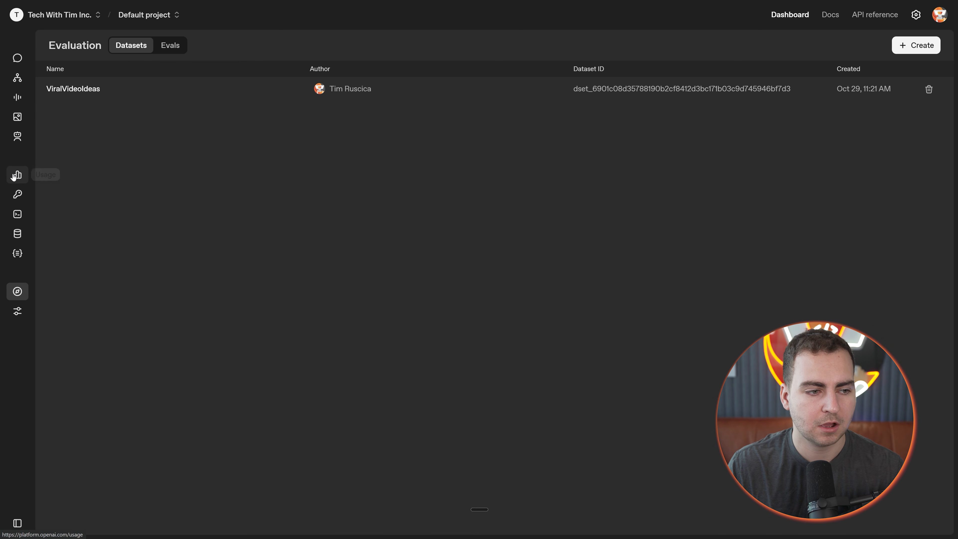
click(17, 77)
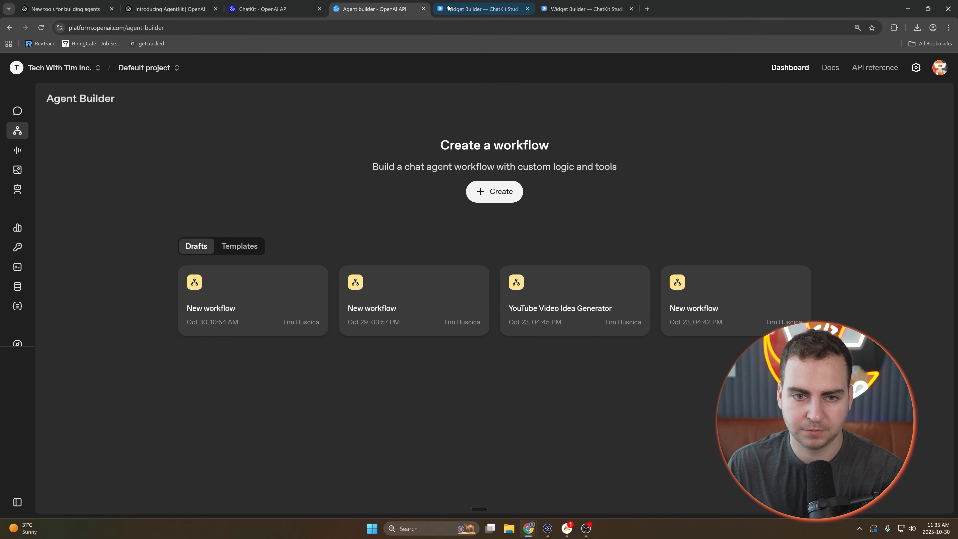
Switch to Widget Builder in full screen, browse the widget gallery, and inspect the code of the calendar event widget.
click(481, 8)
key(F11)
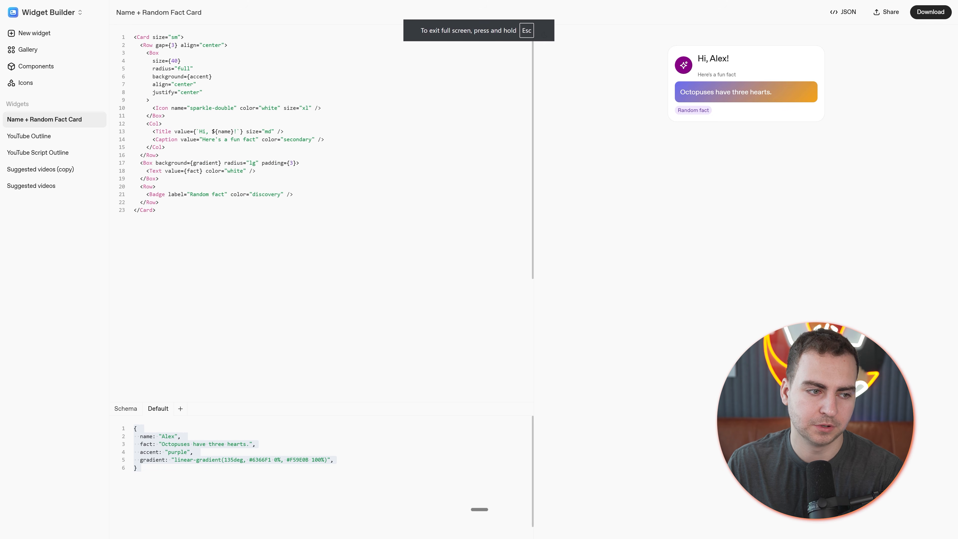
click(28, 50)
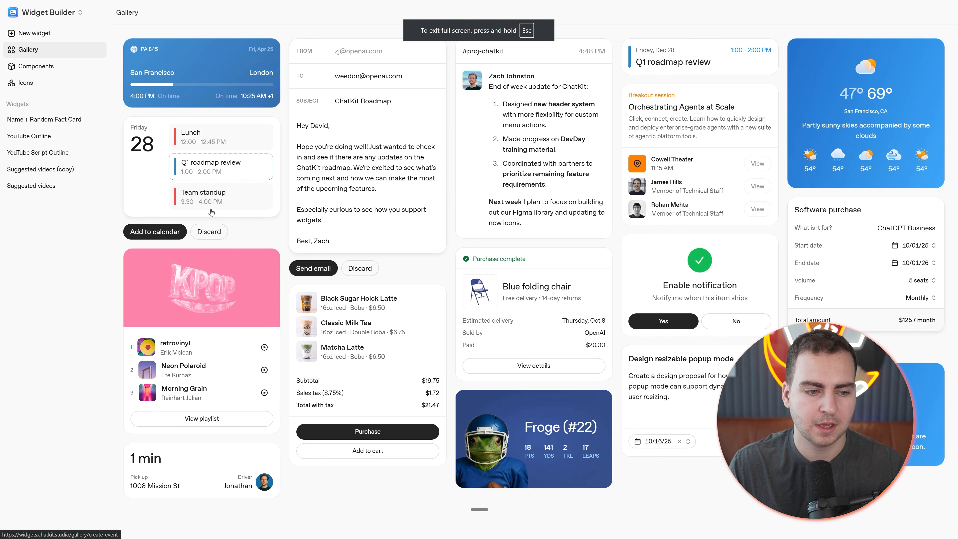
click(206, 235)
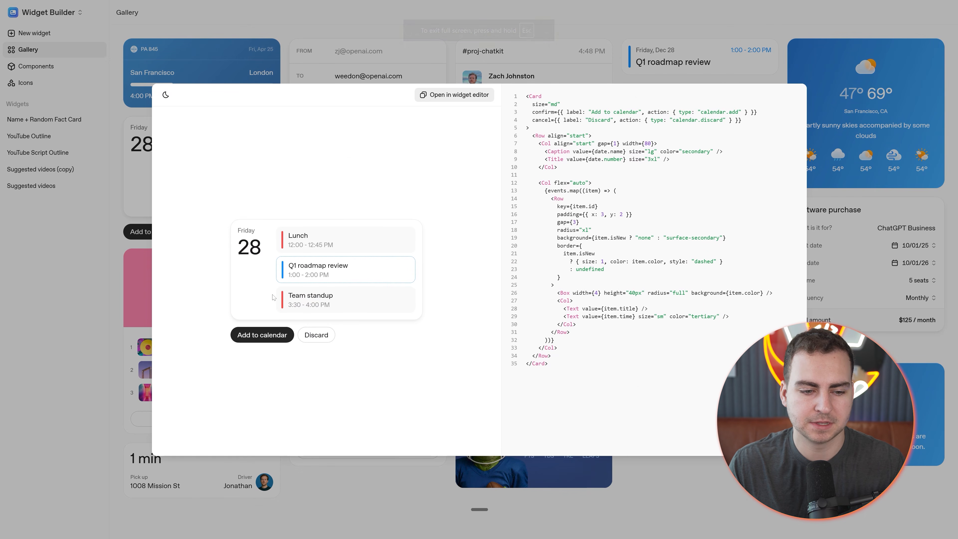
key(Escape)
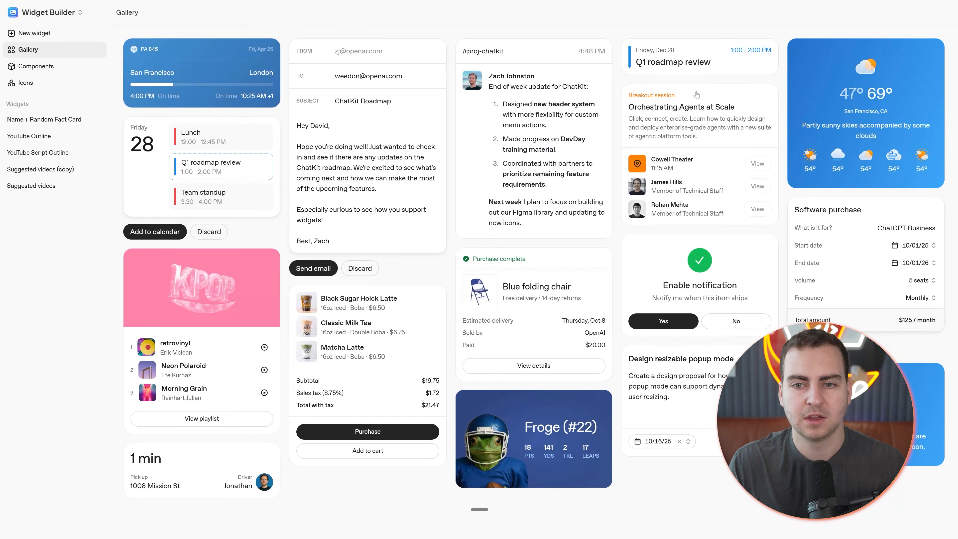
click(871, 241)
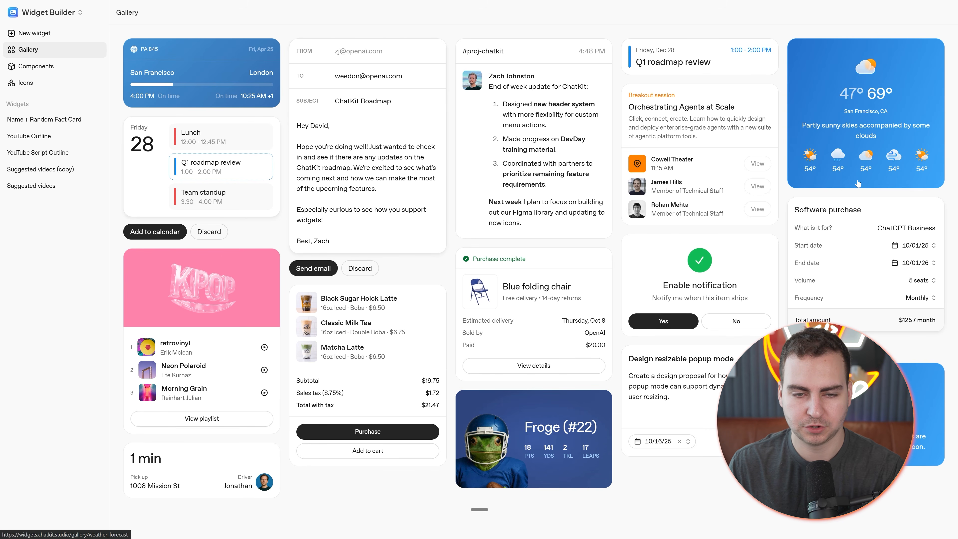
Exit full screen, revisit the ChatKit documentation and the AgentKit introduction article, and return to the Agent Builder overview.
key(F11)
click(377, 8)
key(ctrl+Page_Up)
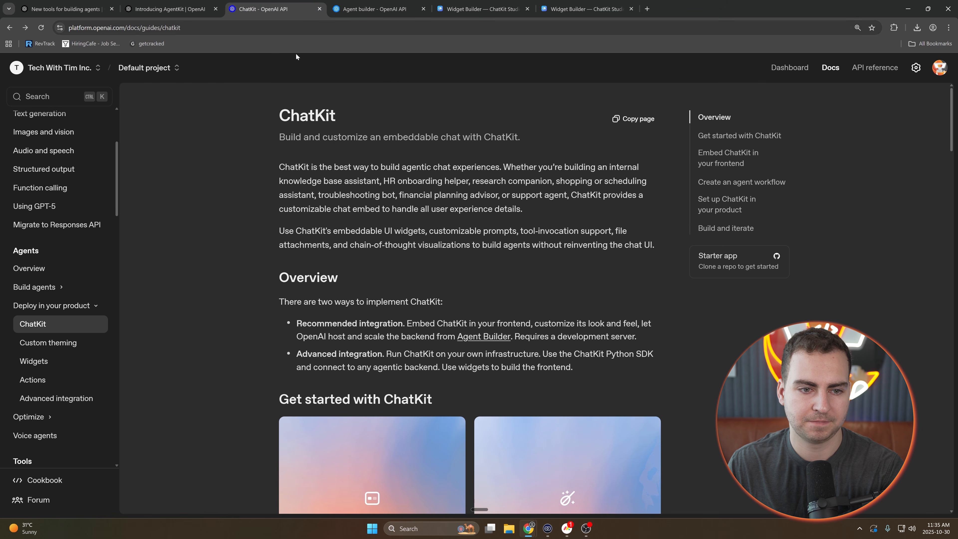
key(ctrl+Page_Up)
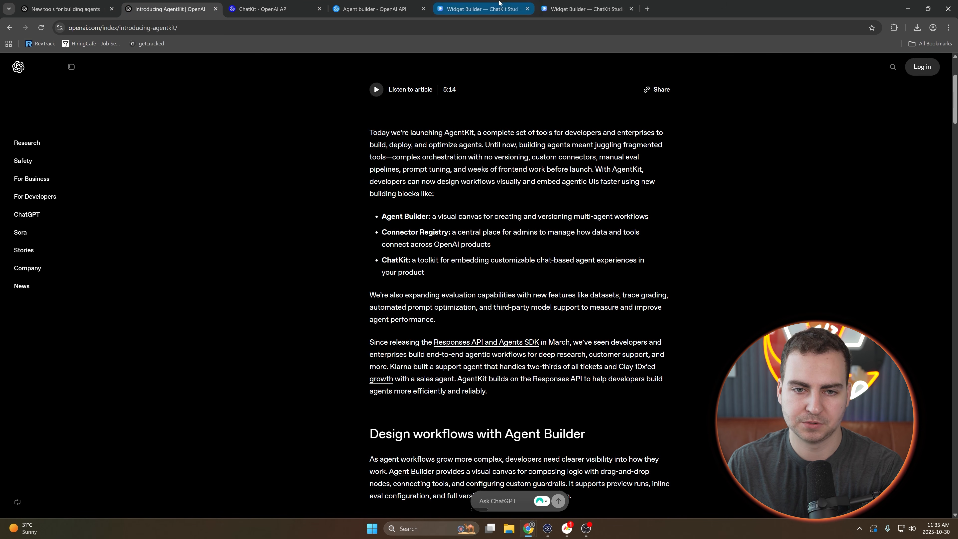
click(481, 8)
click(409, 10)
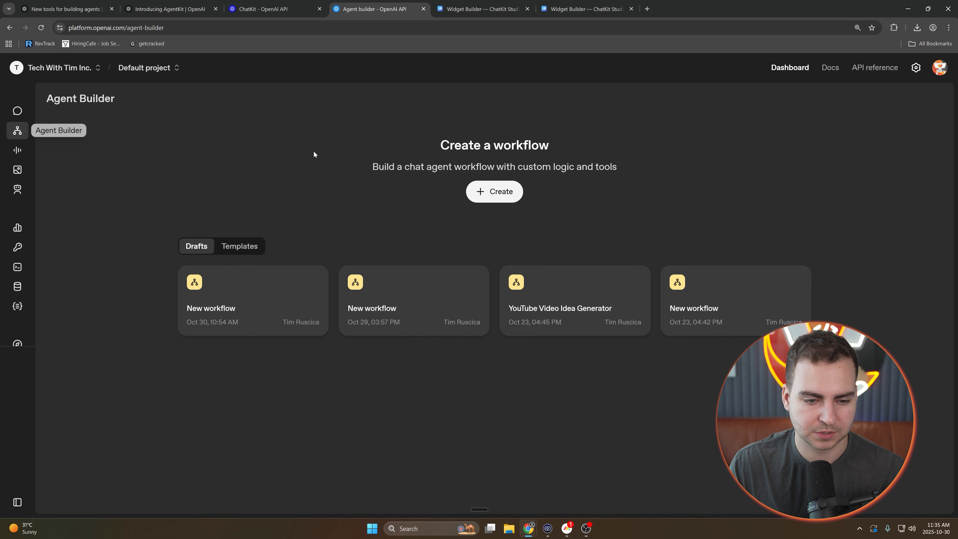